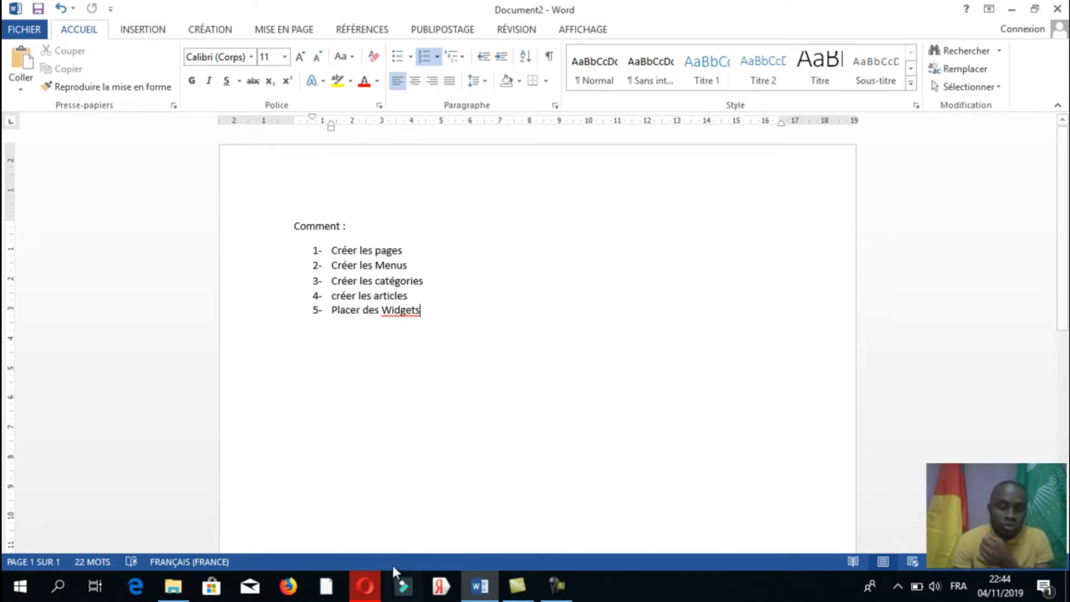
Switch to Opera and look over the WordPress dashboard, the piamservices.fr reference site and the PiamServices site under construction.
click(365, 586)
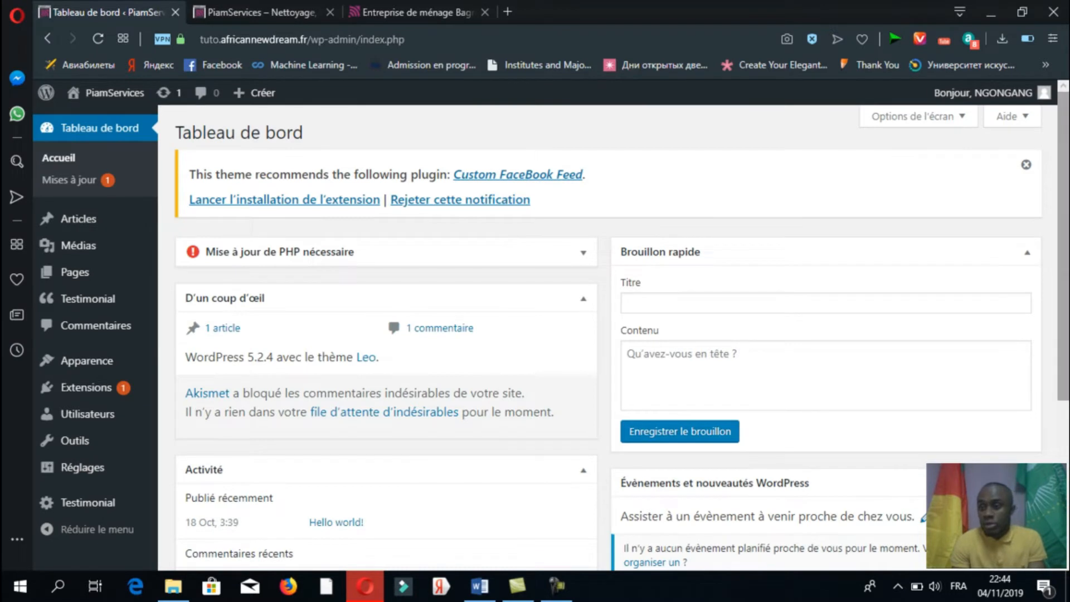
scroll(1067, 187, down, 6)
scroll(1068, 187, up, 6)
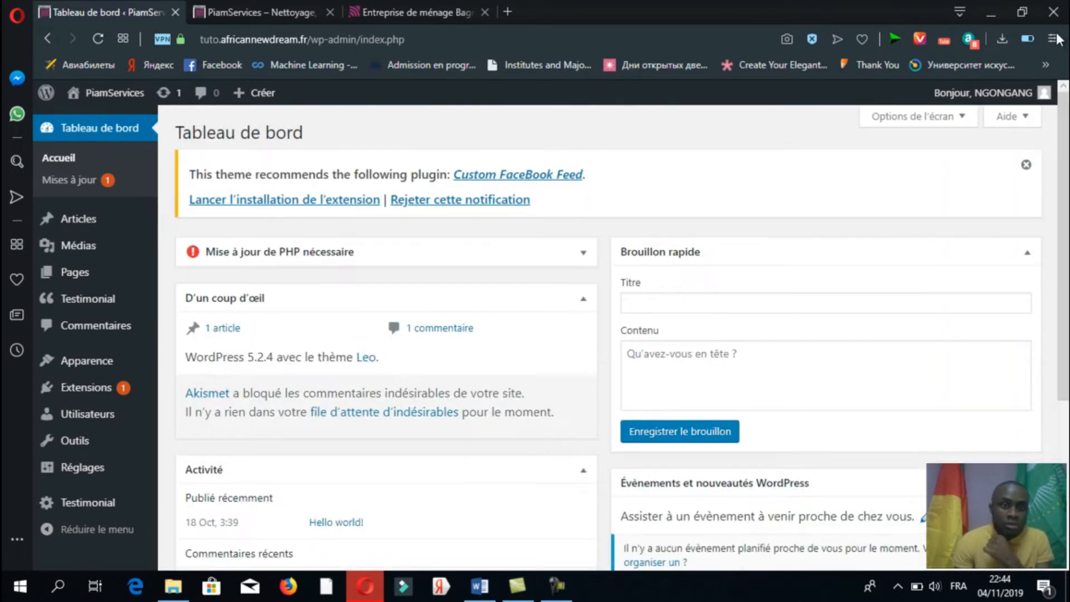
click(429, 9)
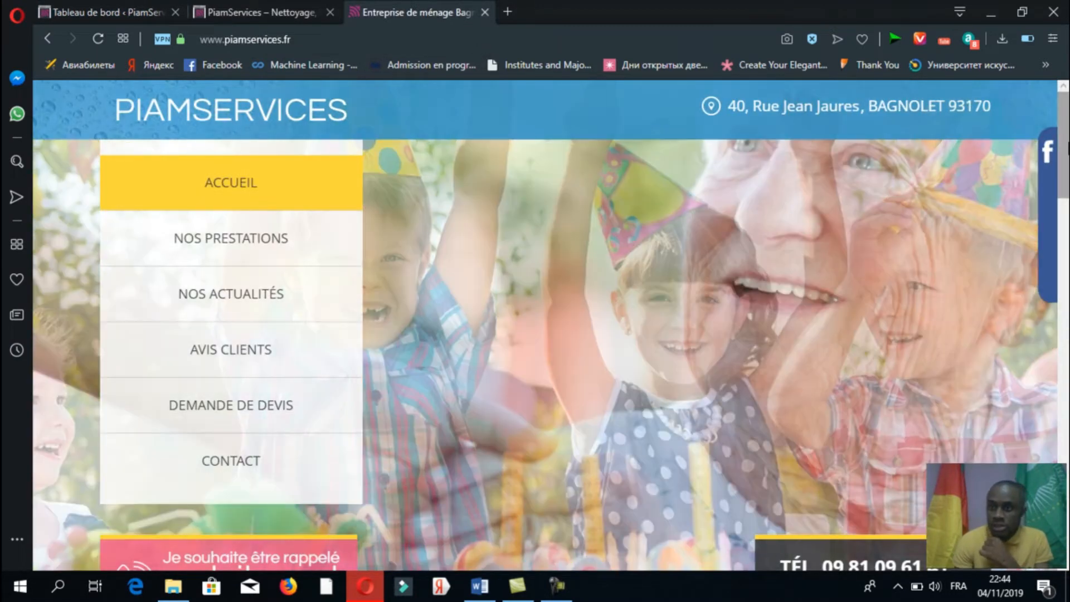
scroll(891, 167, down, 10)
scroll(892, 167, up, 5)
scroll(550, 324, up, 5)
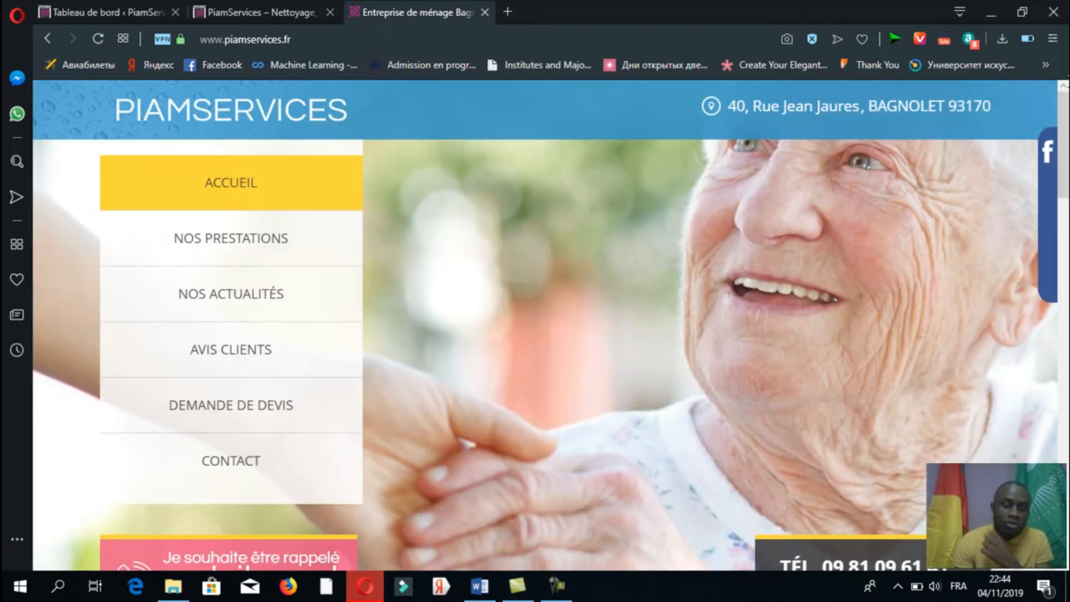
click(246, 12)
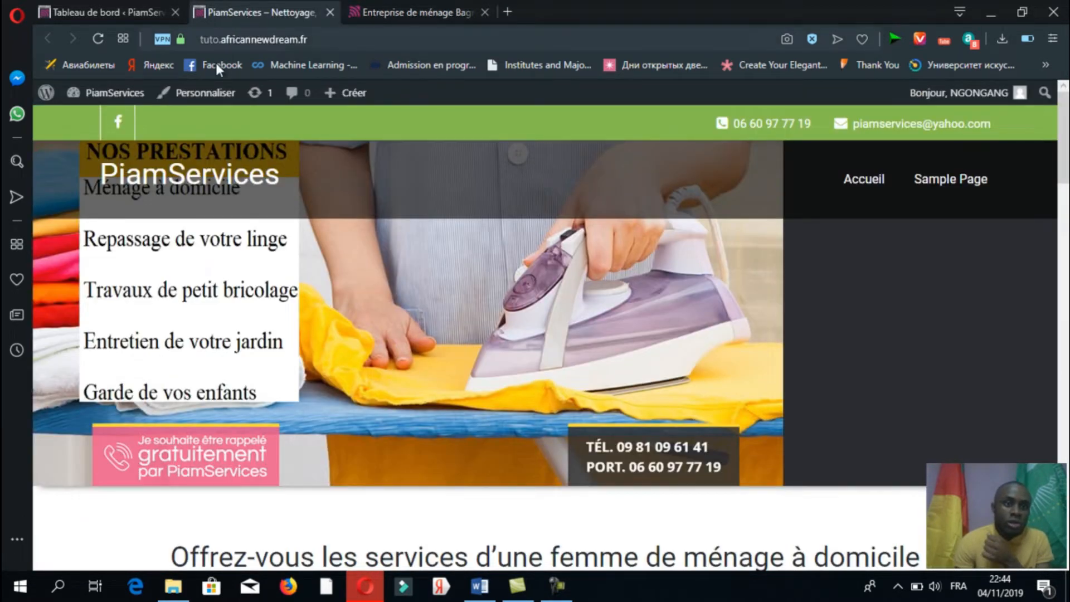
mouse_move(1067, 164)
mouse_down()
mouse_move(1067, 248)
mouse_move(1067, 161)
mouse_up()
click(136, 15)
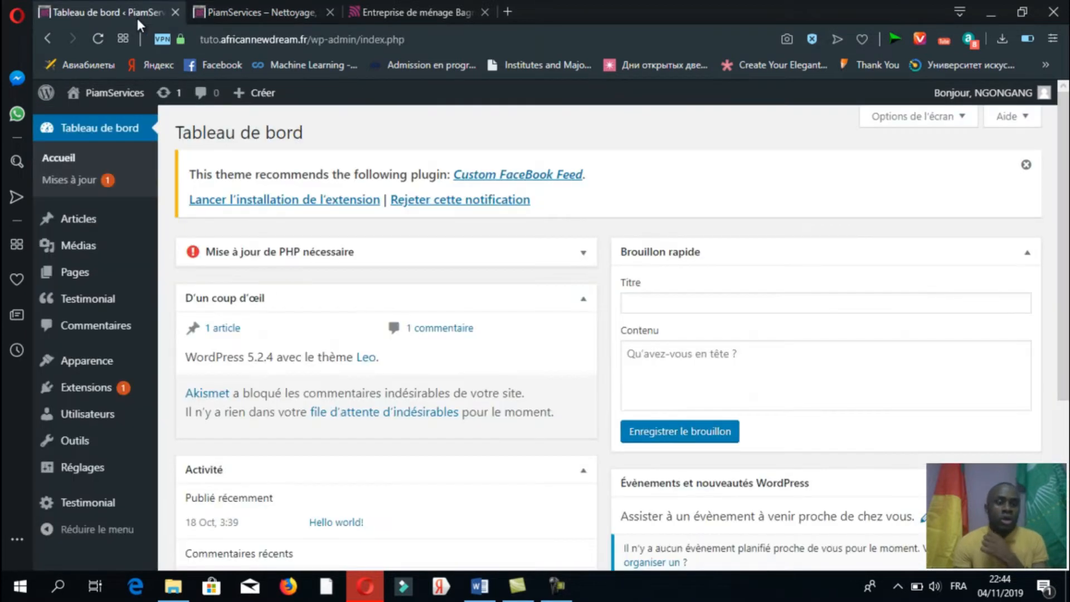
Create a new WordPress page titled ACCUEIL, copying the title from the piamservices.fr menu.
mouse_move(122, 359)
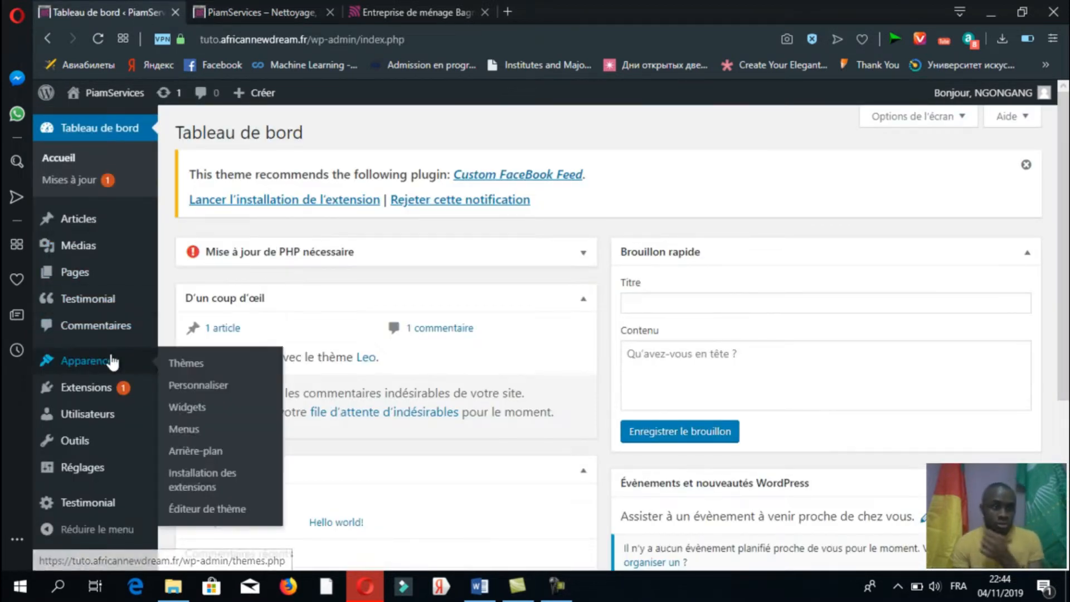
click(87, 276)
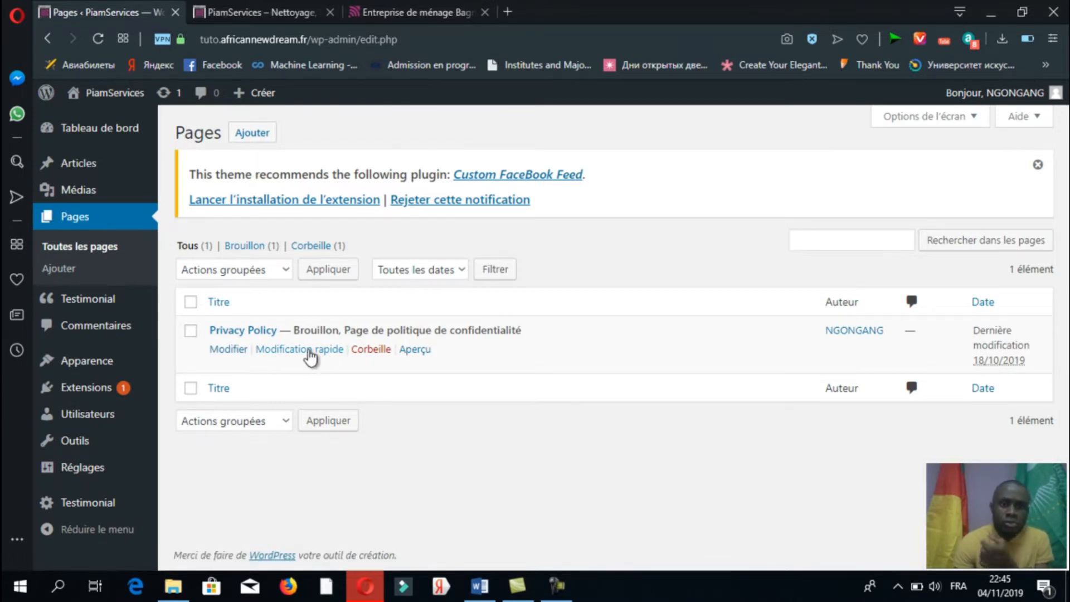
click(254, 130)
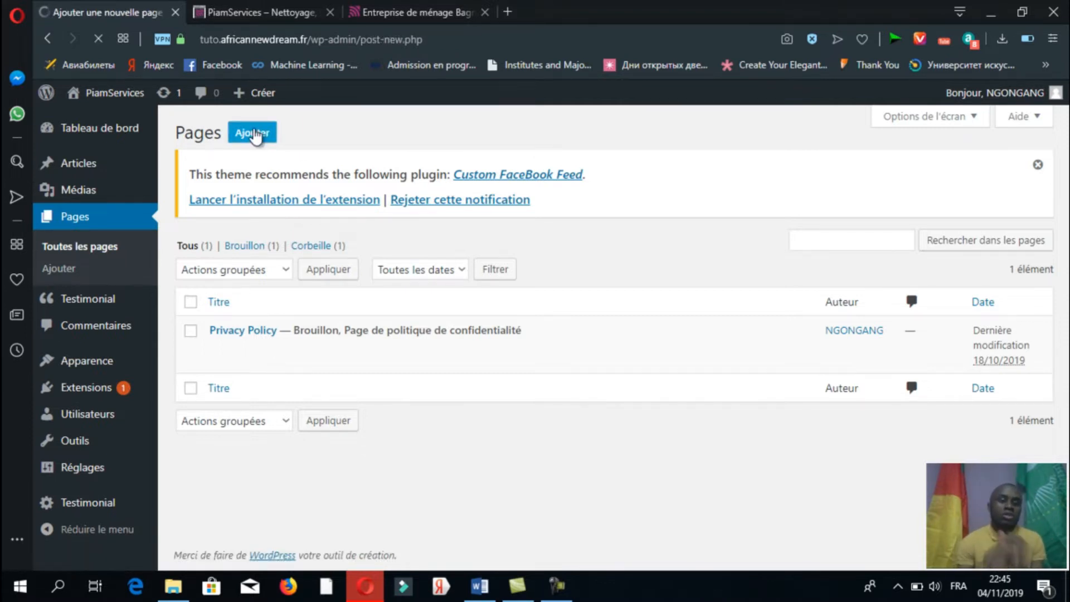
click(407, 17)
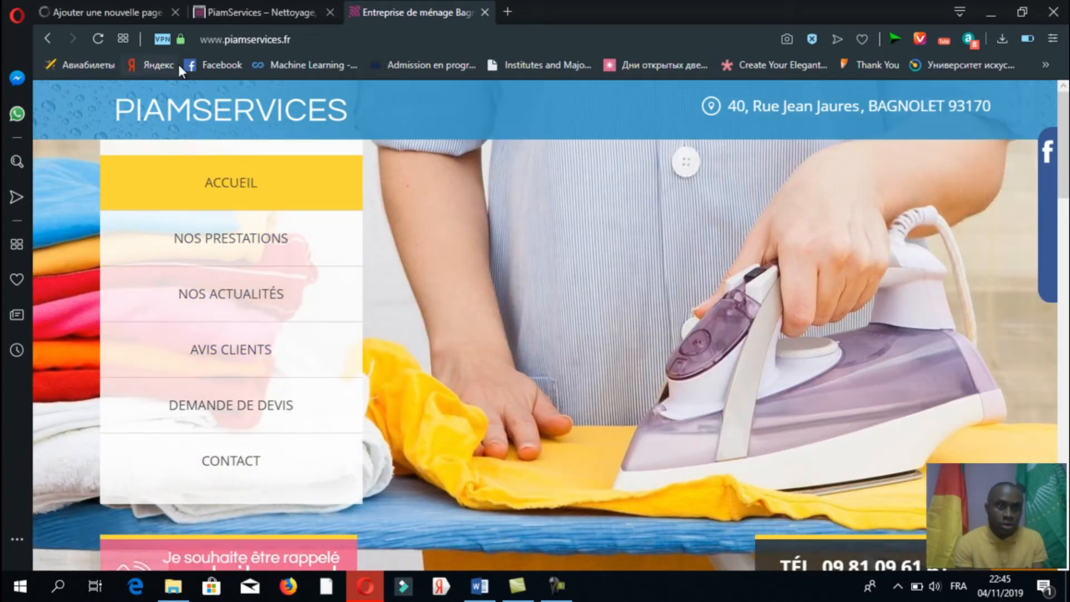
double_click(209, 189)
key(ctrl+c)
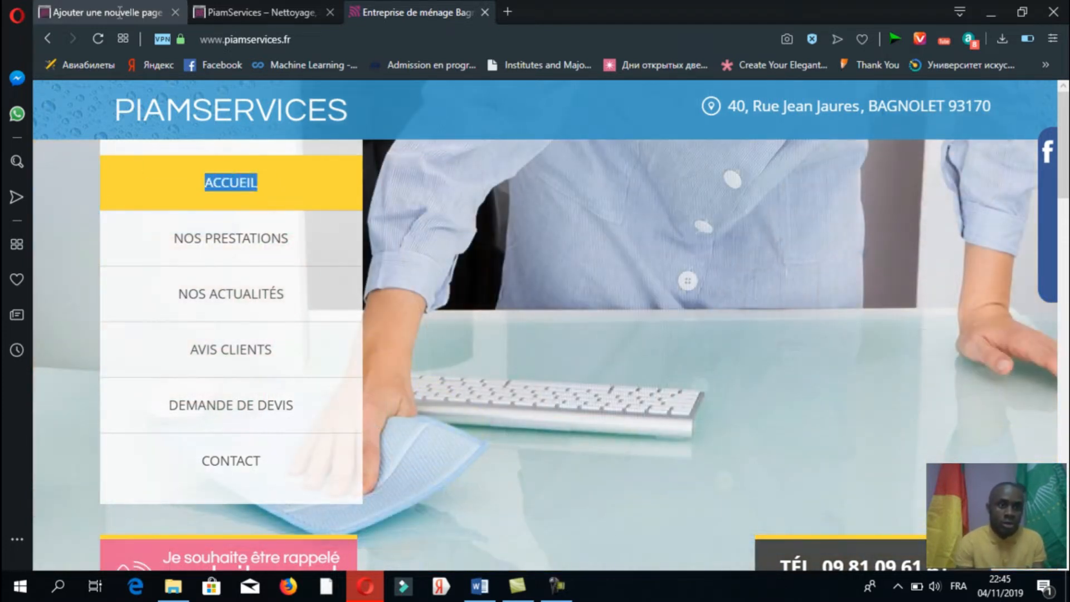
click(136, 13)
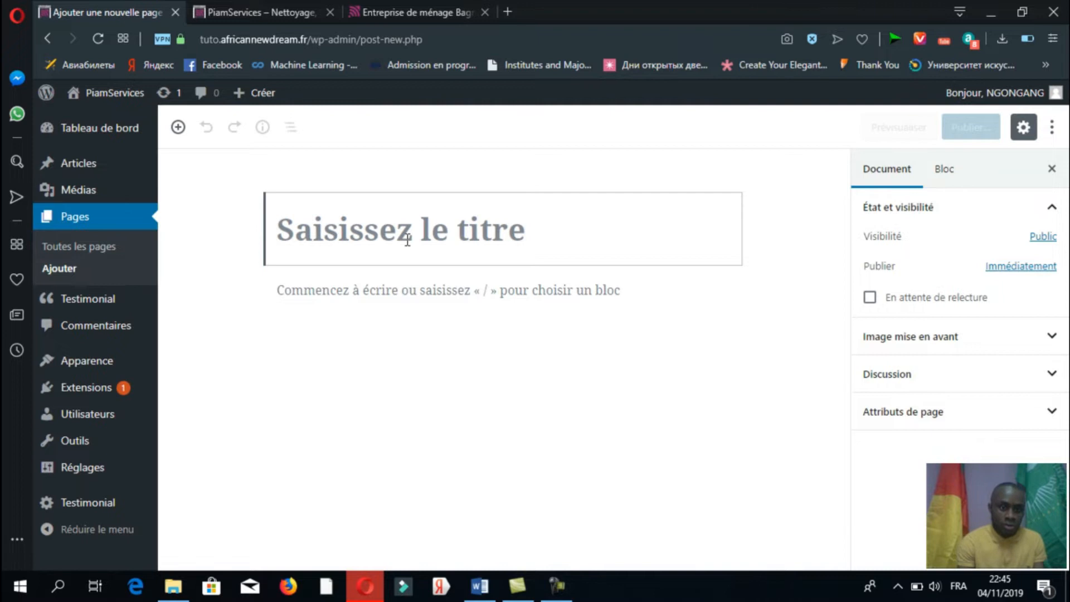
key(ctrl+v)
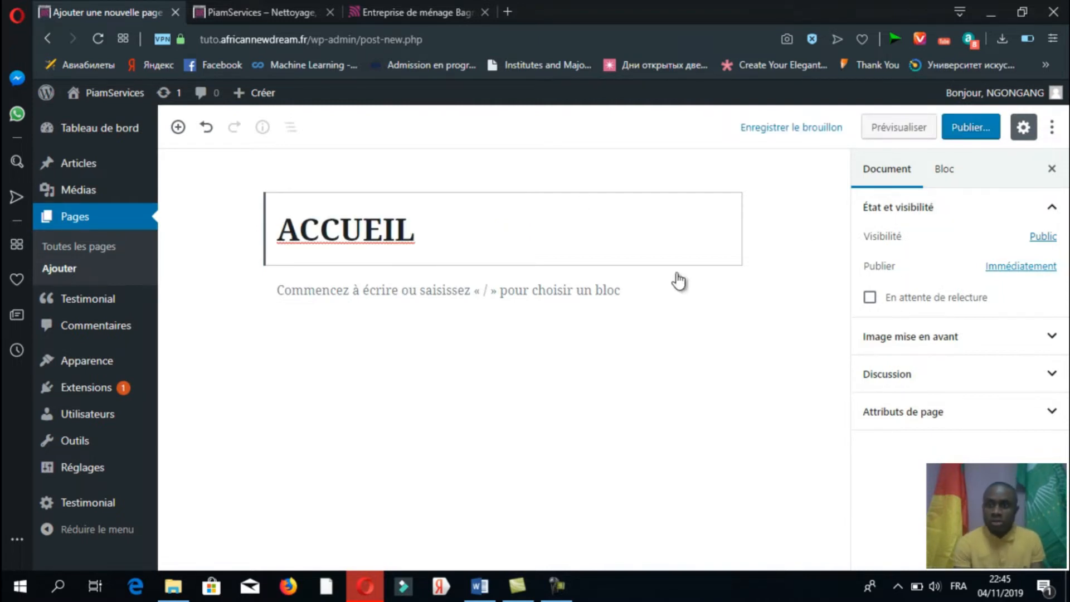
Check the ACCUEIL page's featured image and discussion settings and publish the page.
click(1051, 338)
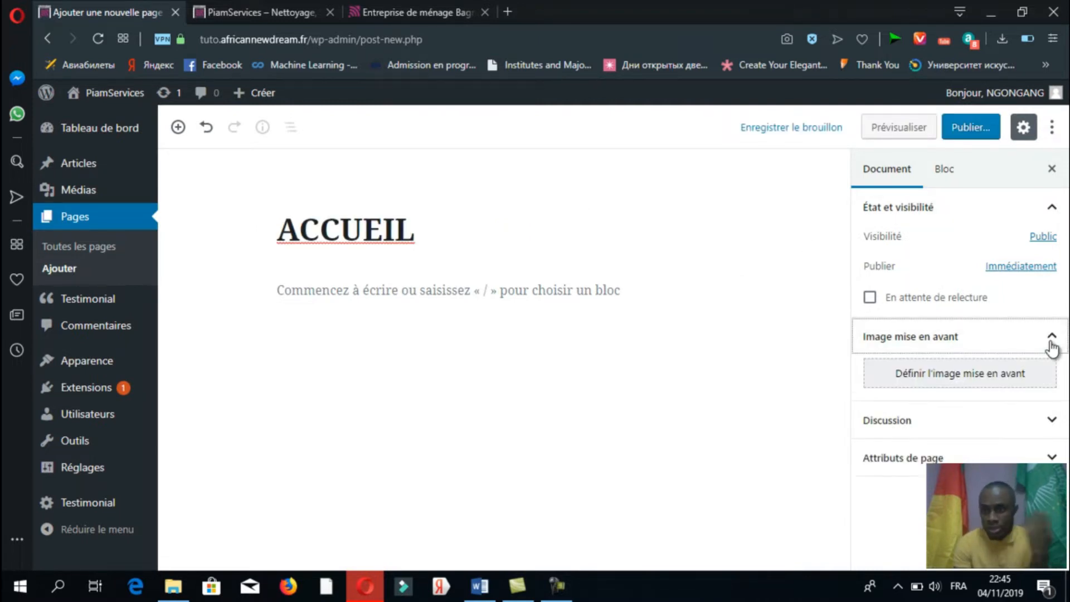
click(1051, 342)
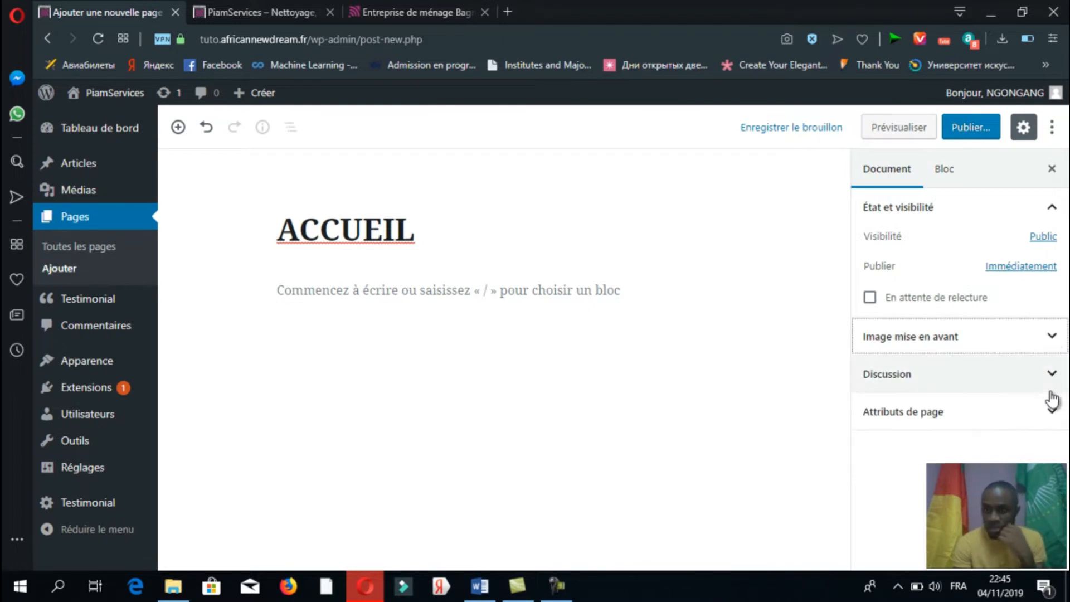
click(1051, 378)
click(1052, 384)
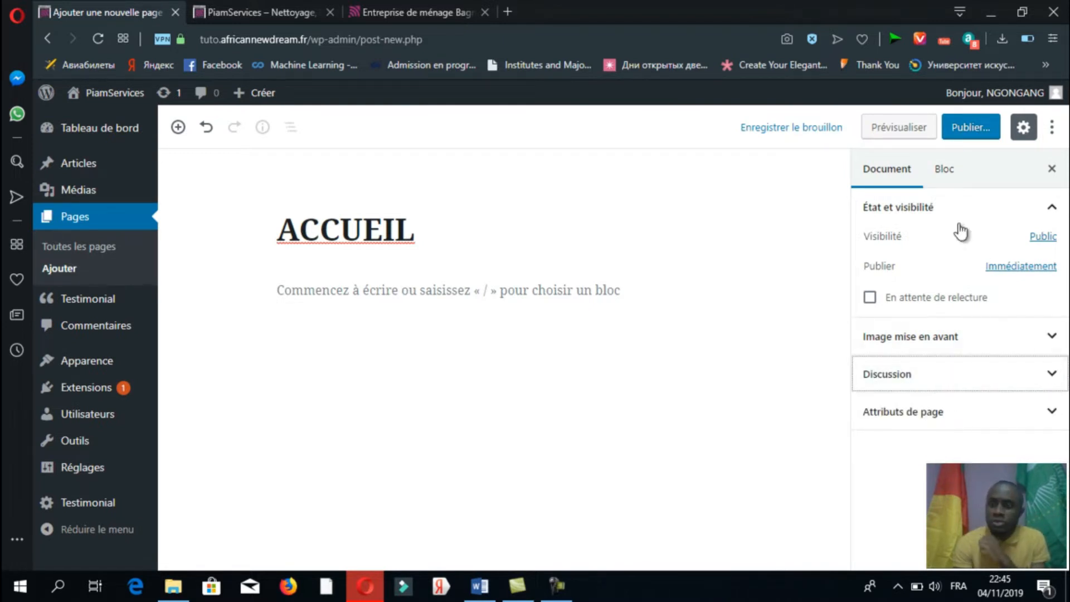
click(974, 133)
click(975, 132)
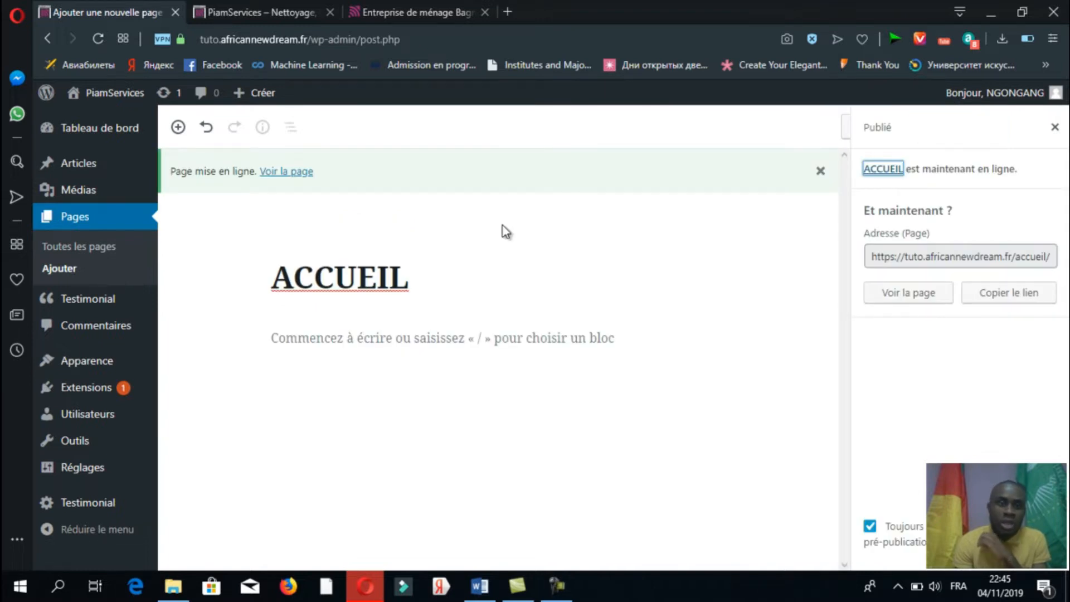
Add a new page titled NOS PRESTATIONS, copied from the piamservices.fr menu, and publish it.
click(410, 9)
drag(306, 251, 171, 241)
key(ctrl+c)
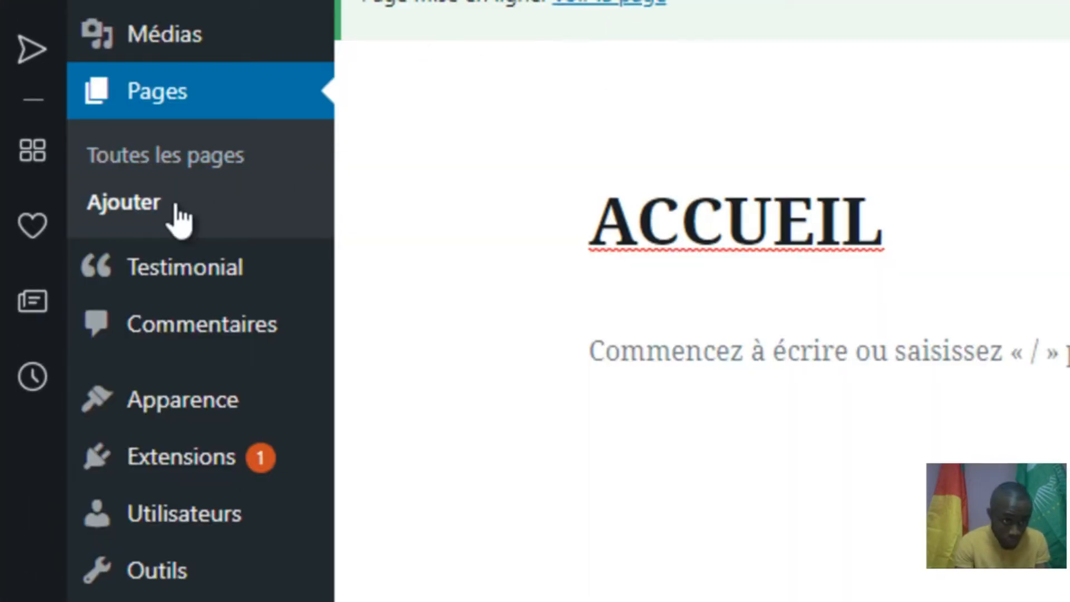
click(143, 199)
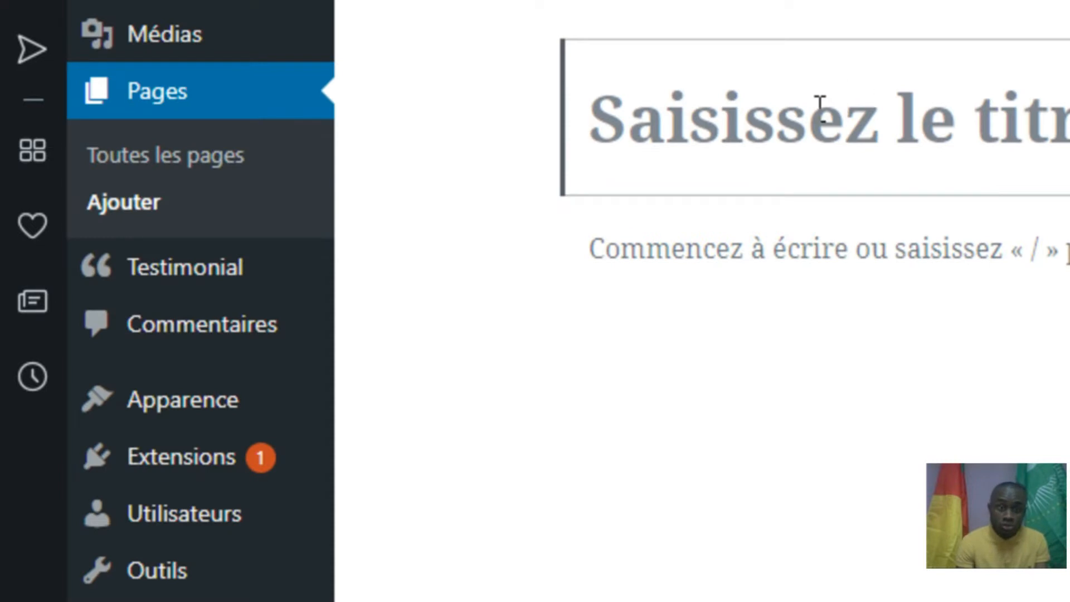
key(ctrl+v)
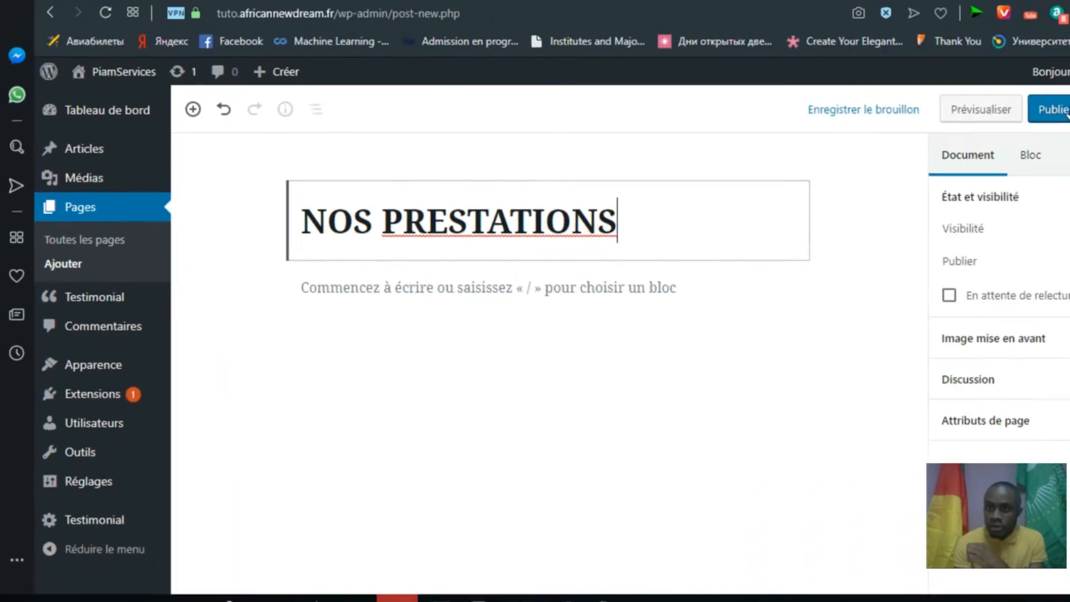
click(983, 129)
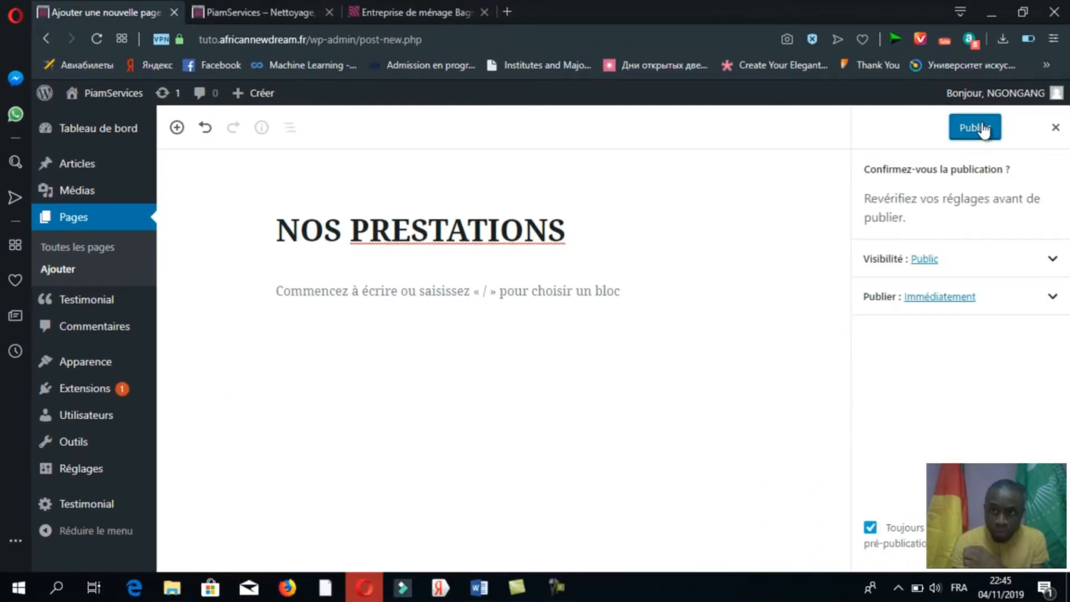
click(984, 129)
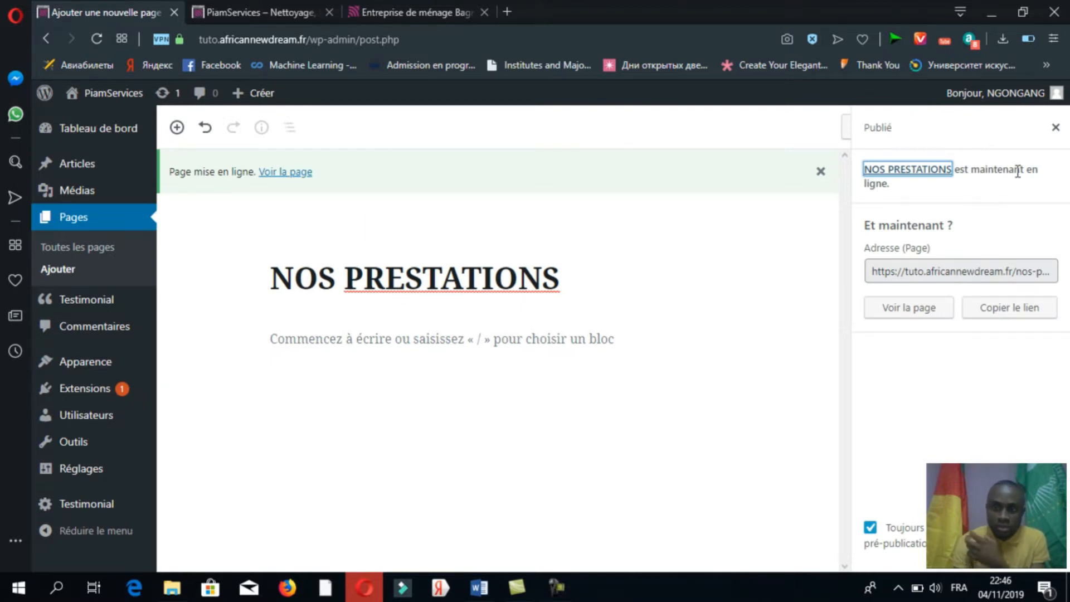
click(1056, 127)
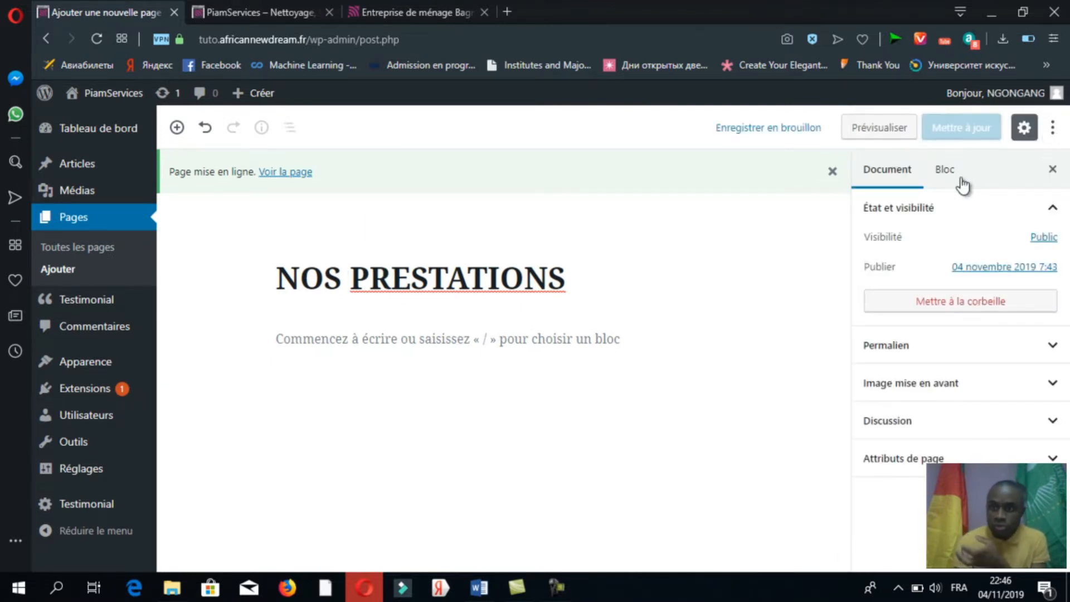
Set ACCUEIL as the parent page of NOS PRESTATIONS in its page attributes and update the page.
click(947, 173)
click(905, 175)
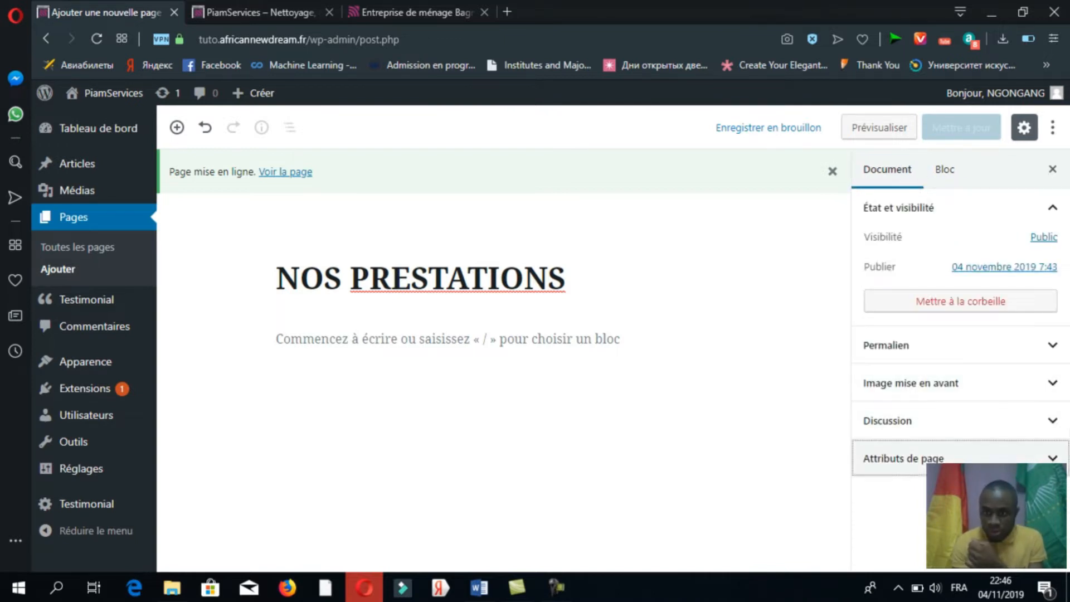
click(1041, 455)
drag(1065, 376, 1067, 408)
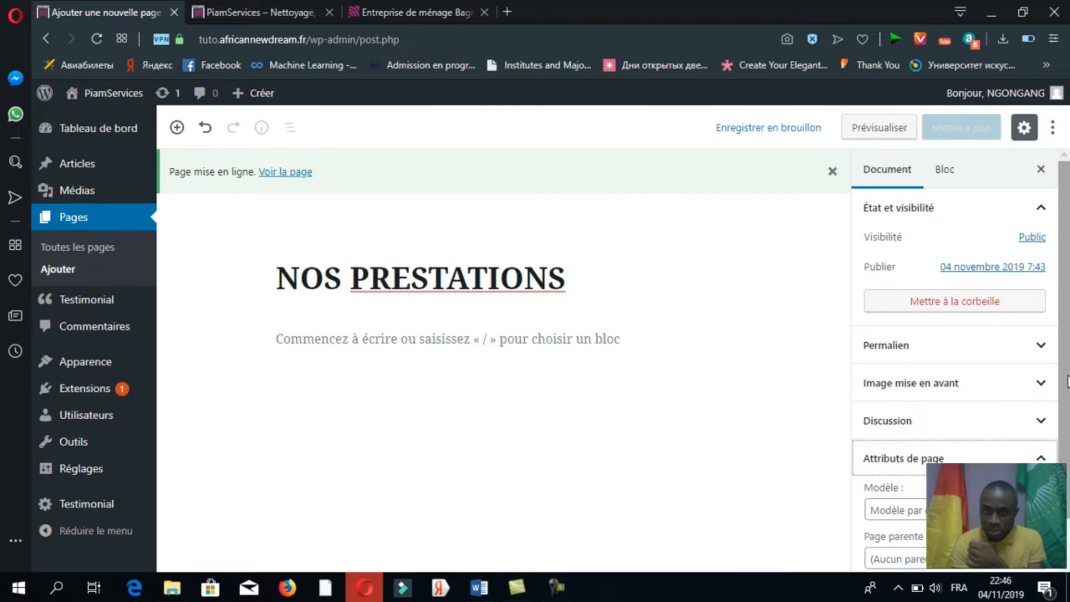
drag(1066, 242, 1068, 399)
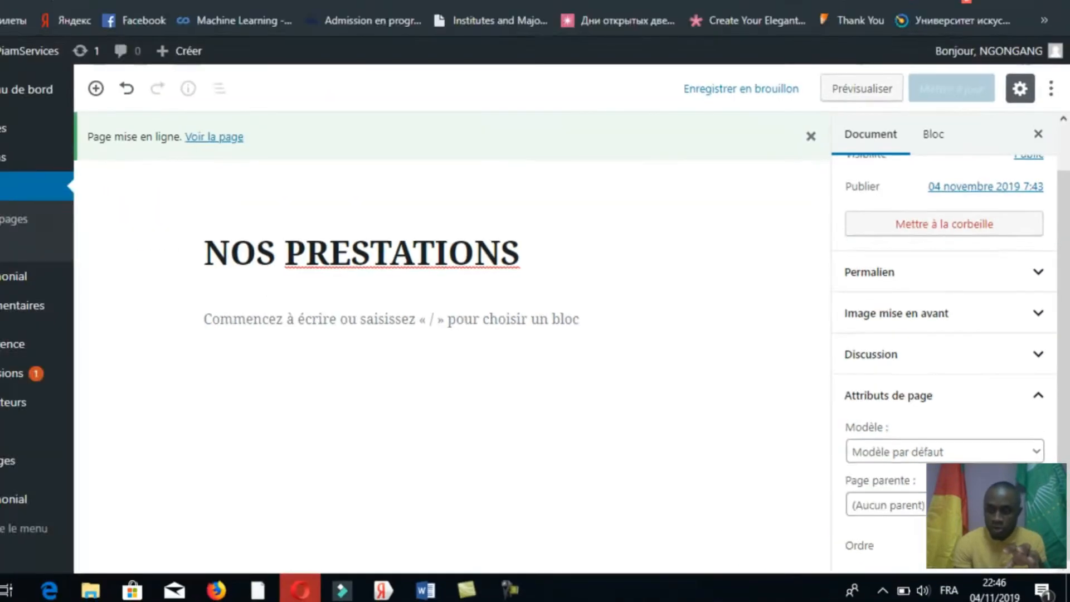
click(877, 453)
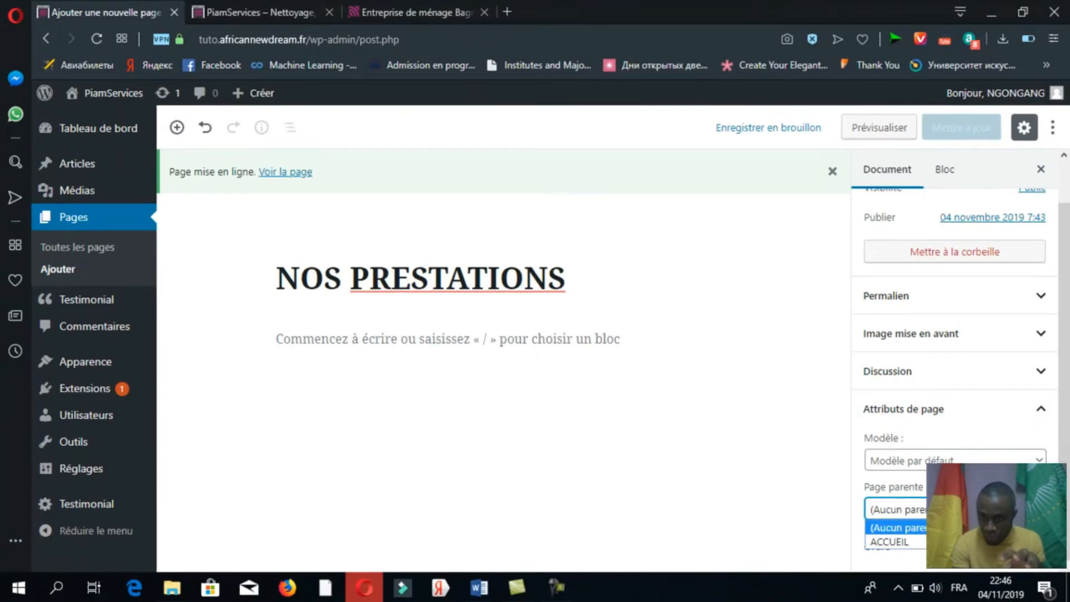
click(910, 543)
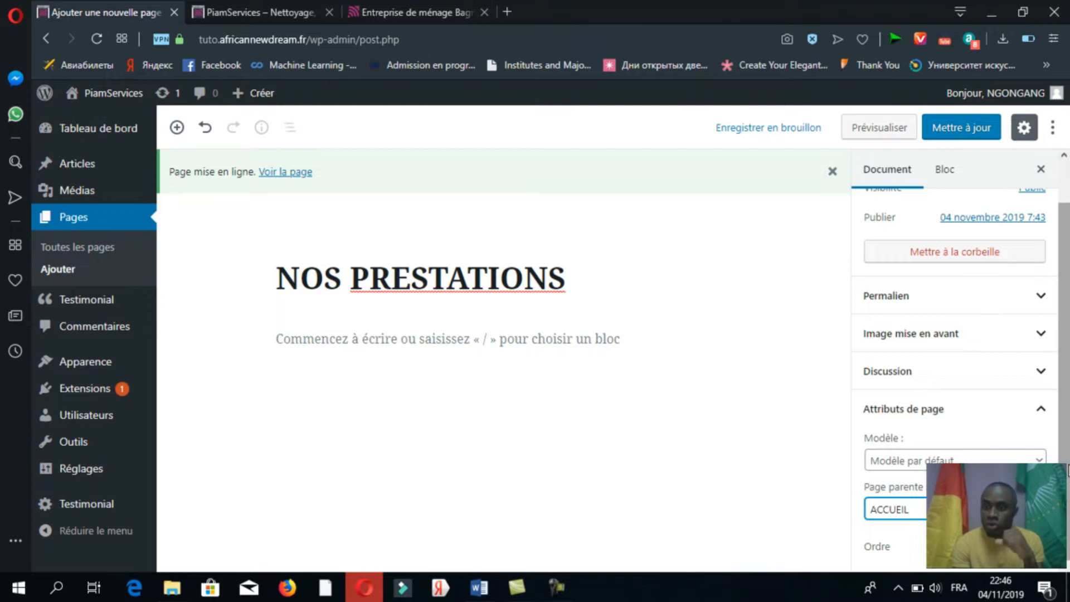
click(972, 136)
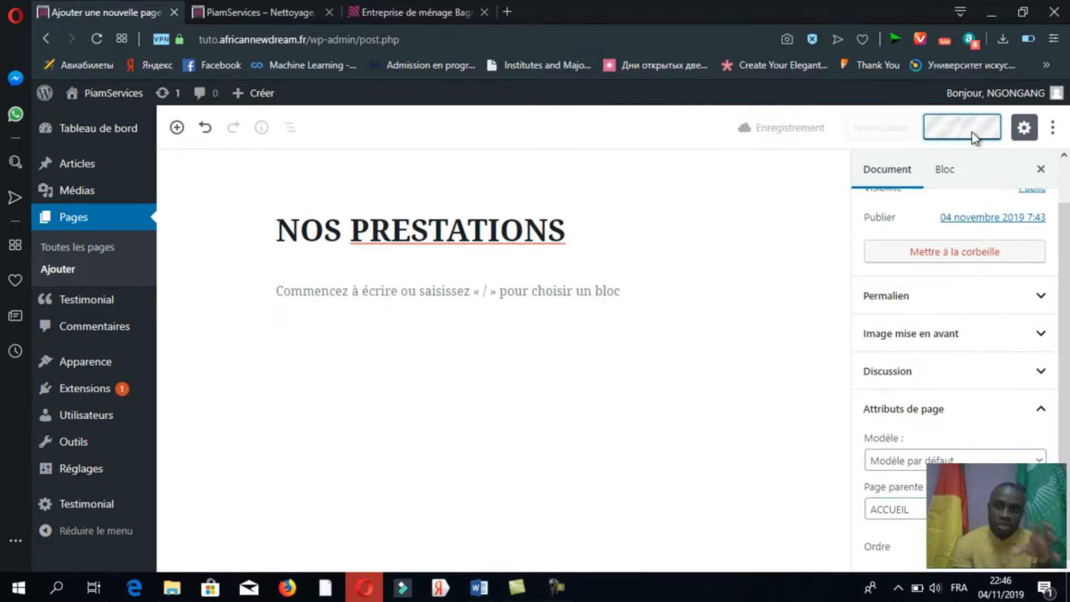
Add and publish a new page titled NOS ACTUALITÉS, copying the title from the piamservices.fr menu.
click(391, 12)
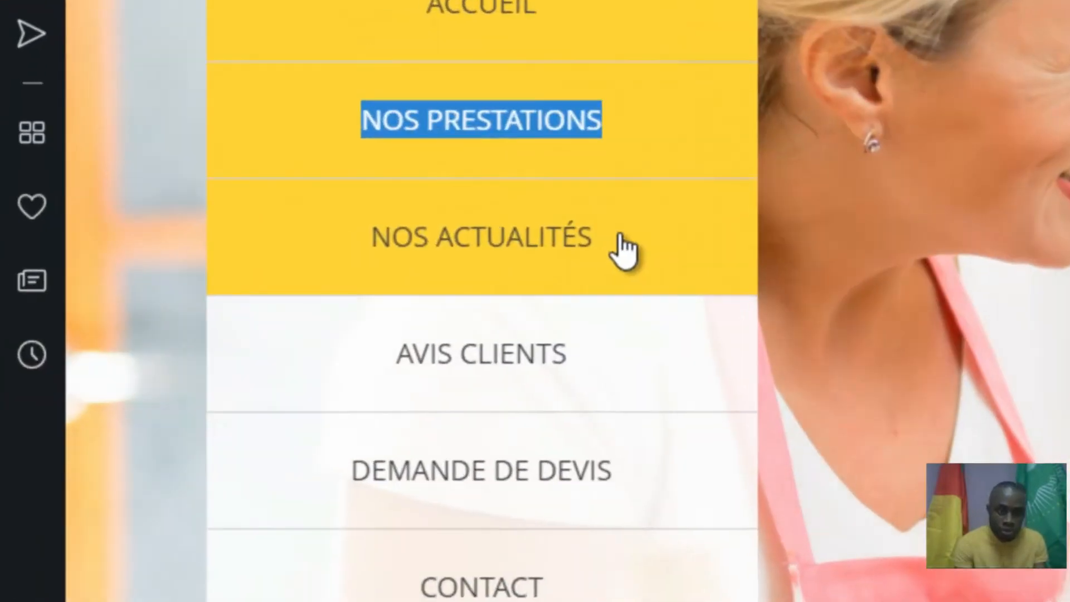
drag(624, 250, 383, 238)
key(ctrl+c)
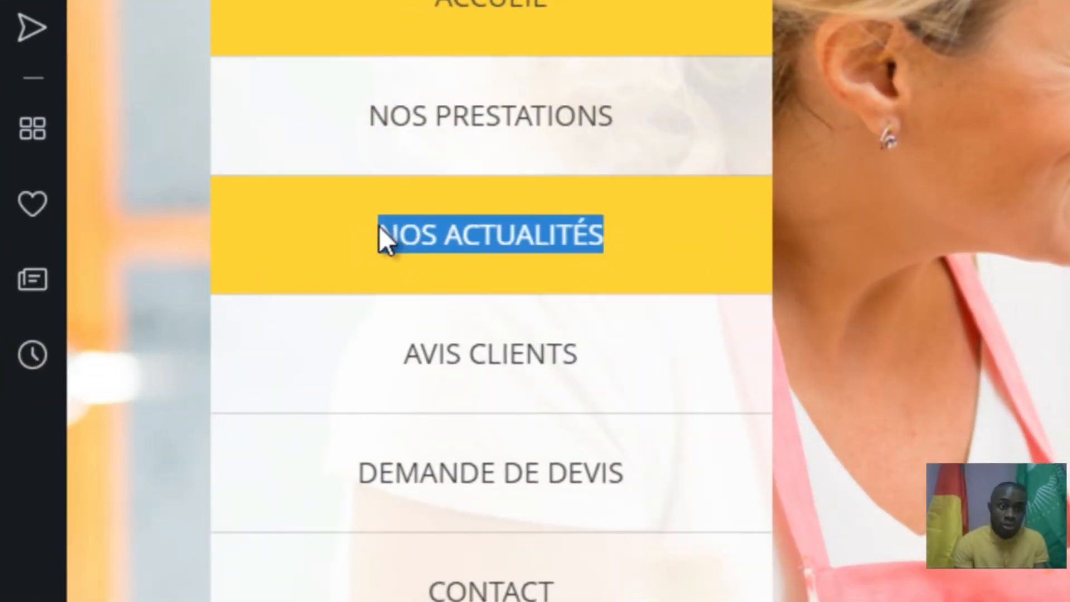
click(579, 1)
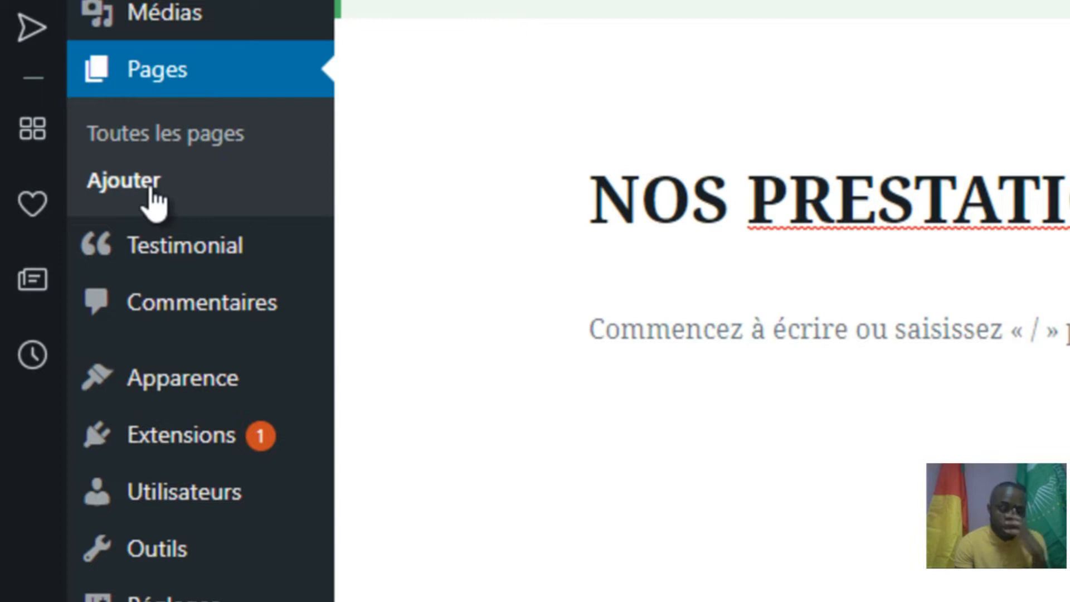
click(750, 1)
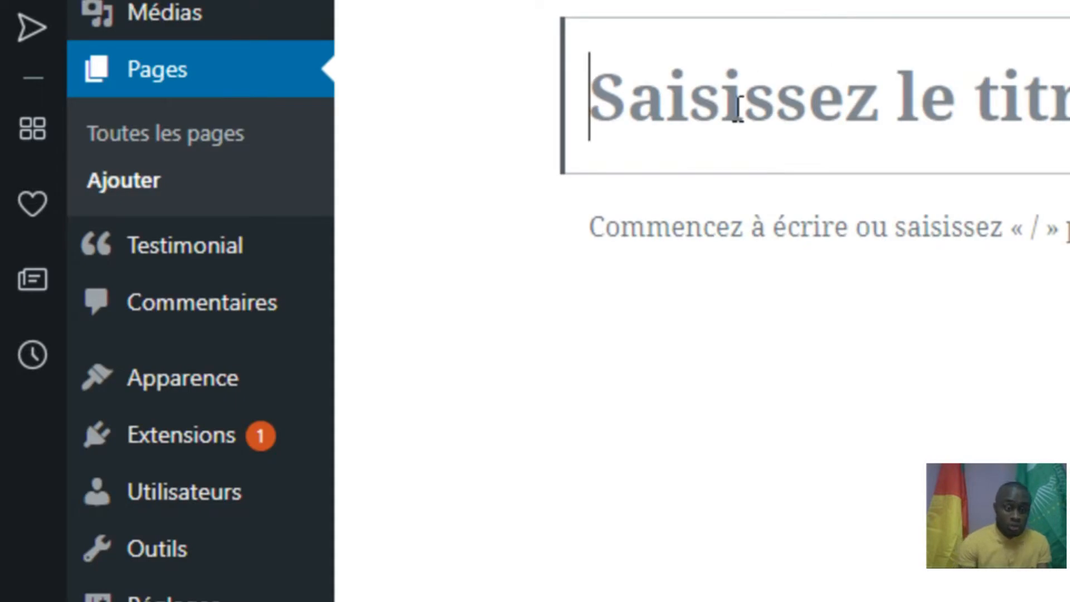
key(ctrl+v)
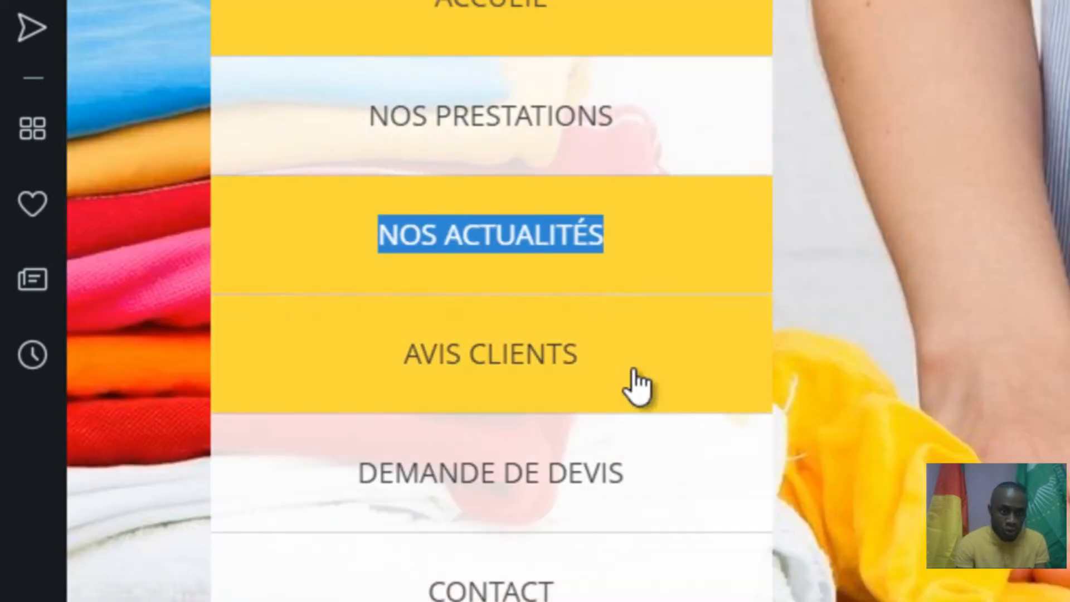
Add a new page titled AVIS CLIENTS, copied from the piamservices.fr menu, and publish it with ACCUEIL as parent page.
drag(638, 383, 409, 365)
key(ctrl+c)
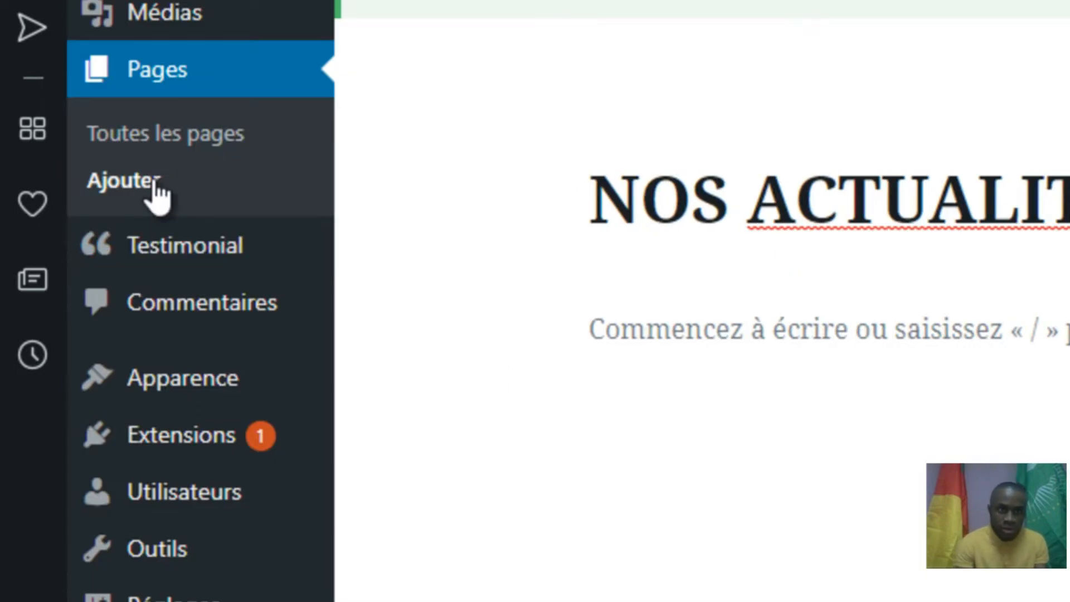
click(157, 192)
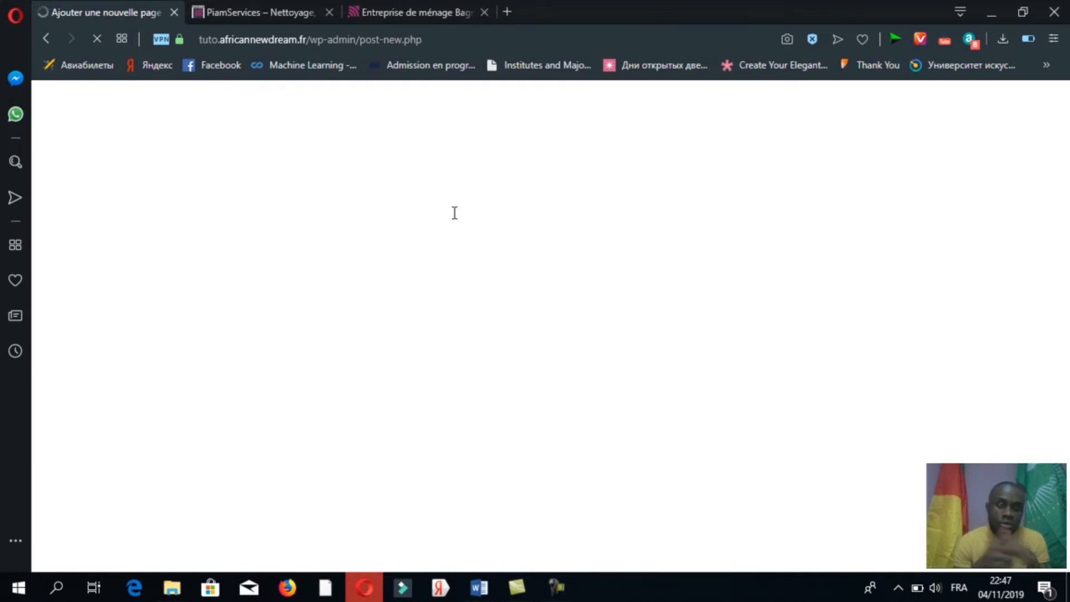
key(ctrl+v)
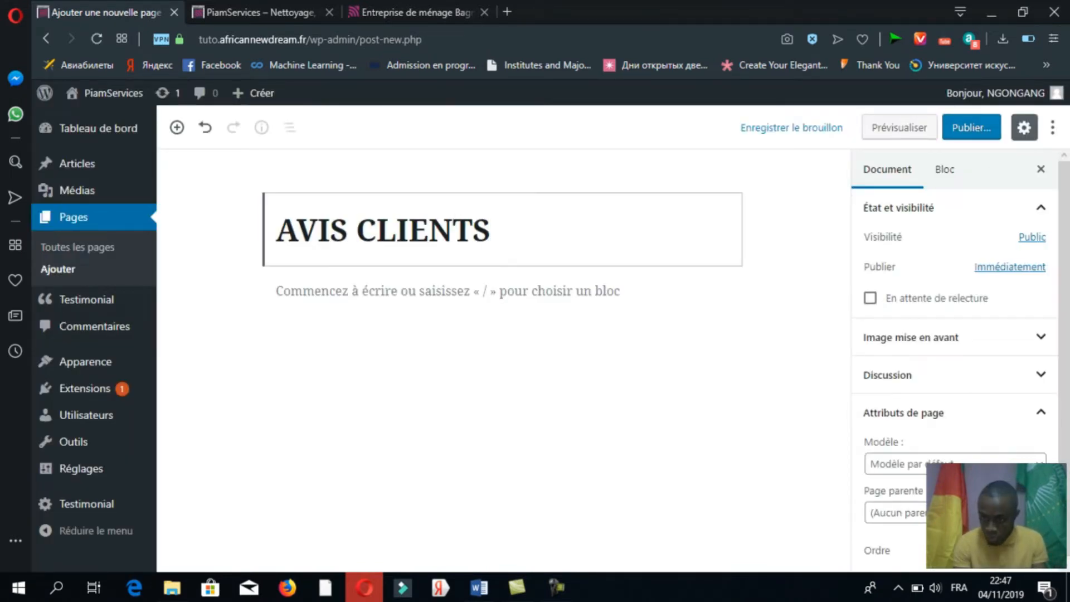
click(975, 512)
click(970, 467)
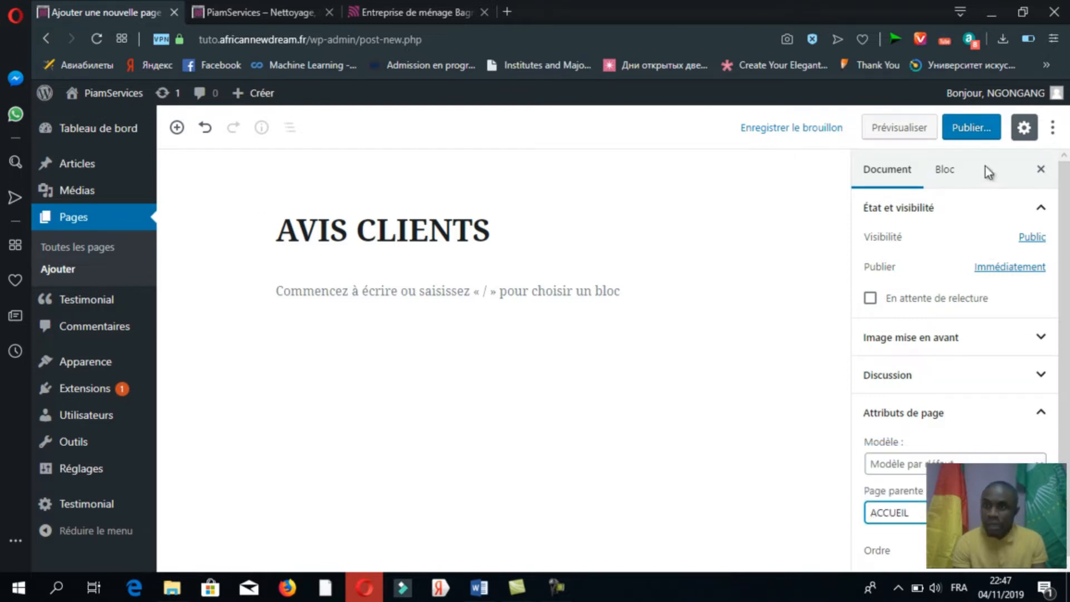
click(971, 128)
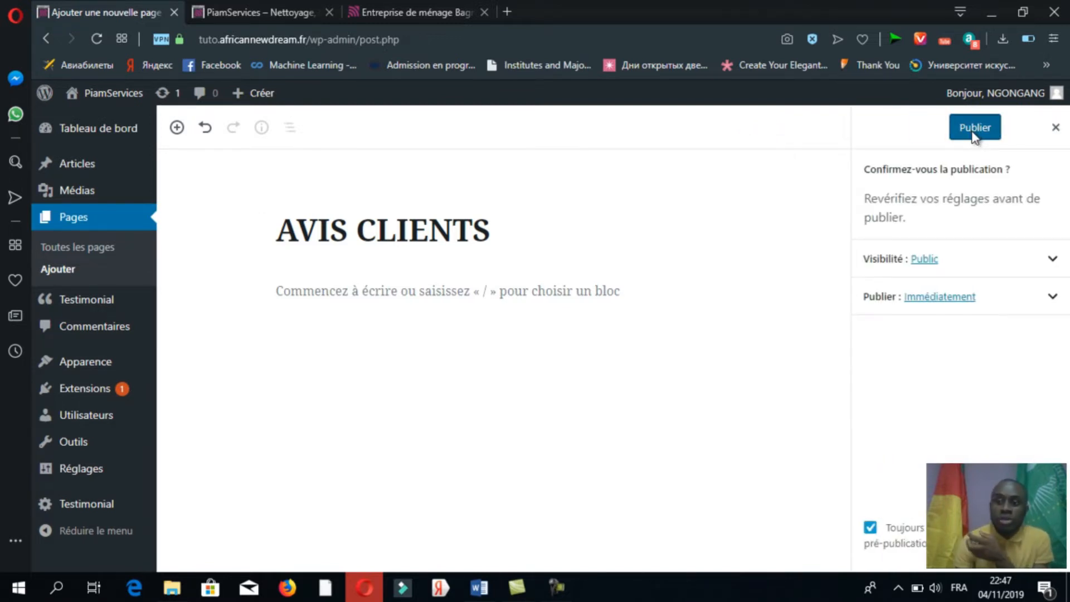
click(972, 134)
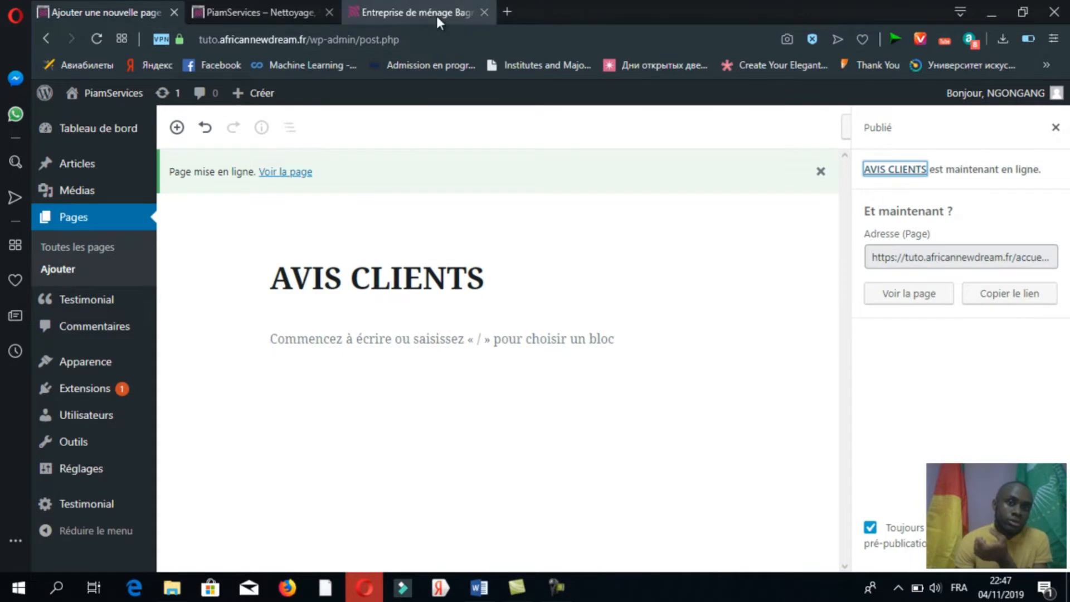
Add a new page titled DEMANDE DE DEVIS, copied from the piamservices.fr menu, and publish it with ACCUEIL as parent page.
click(419, 12)
drag(304, 413, 157, 415)
key(ctrl+c)
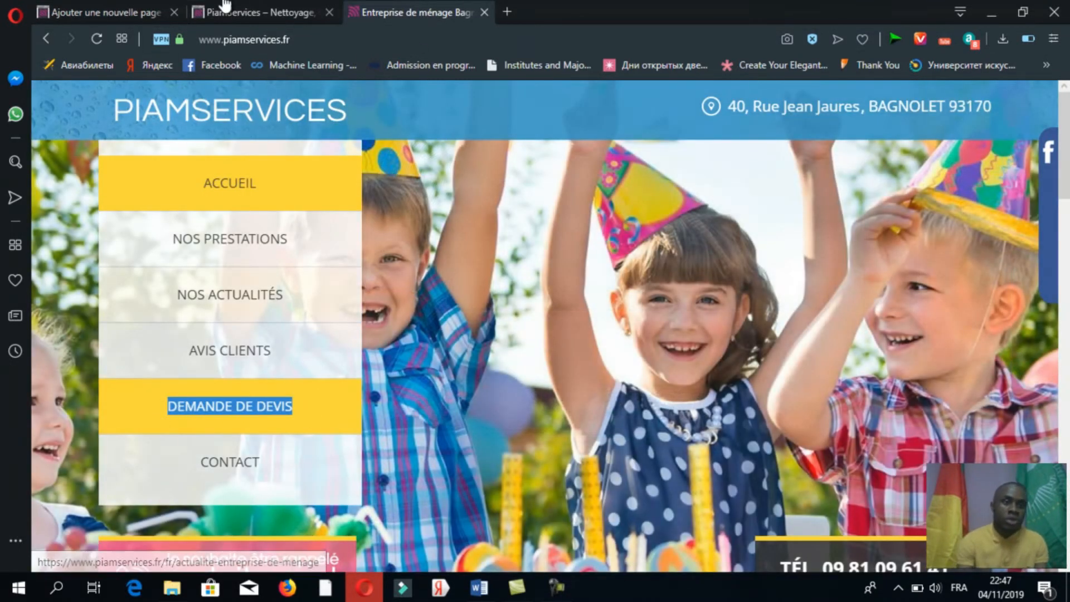
click(143, 18)
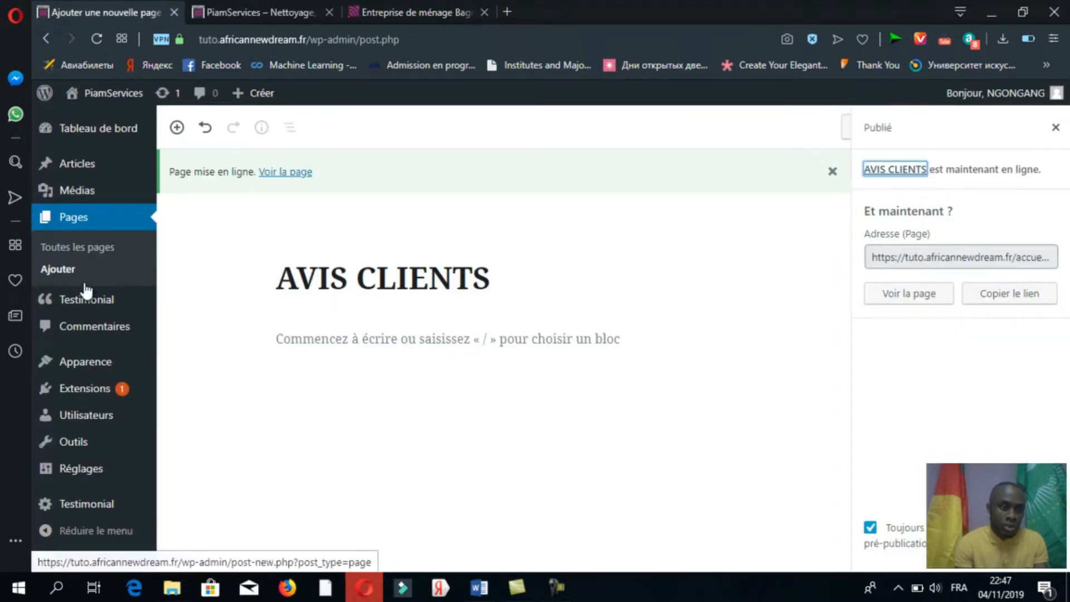
click(70, 272)
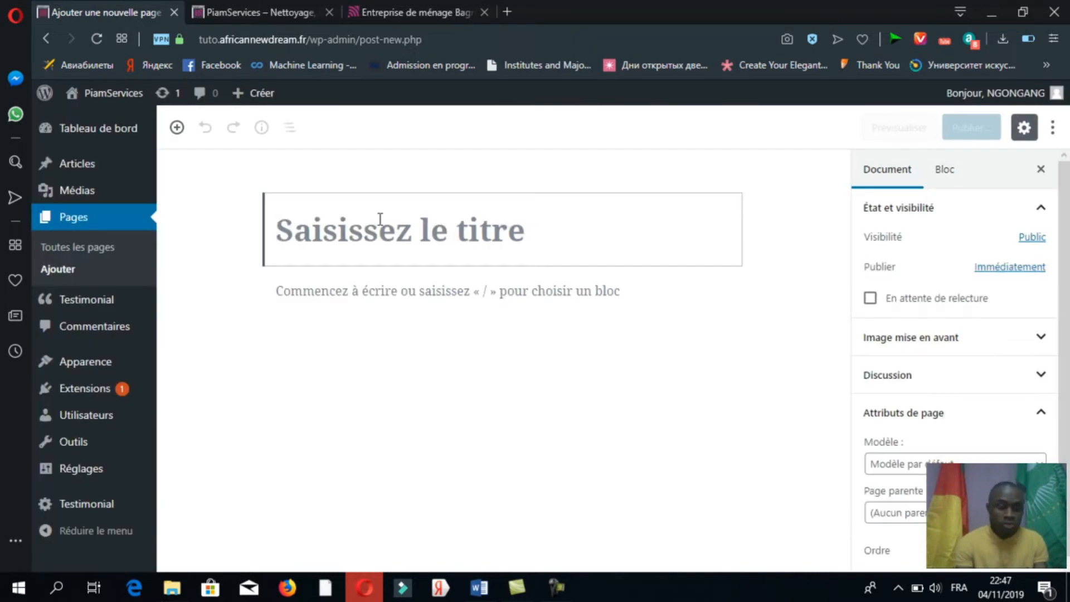
key(ctrl+v)
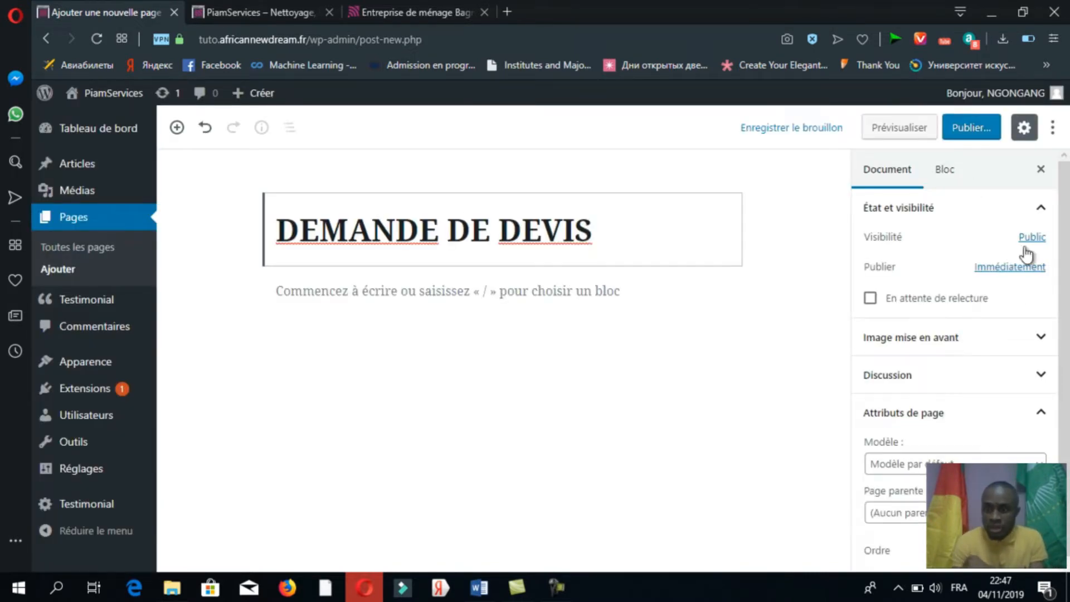
click(980, 513)
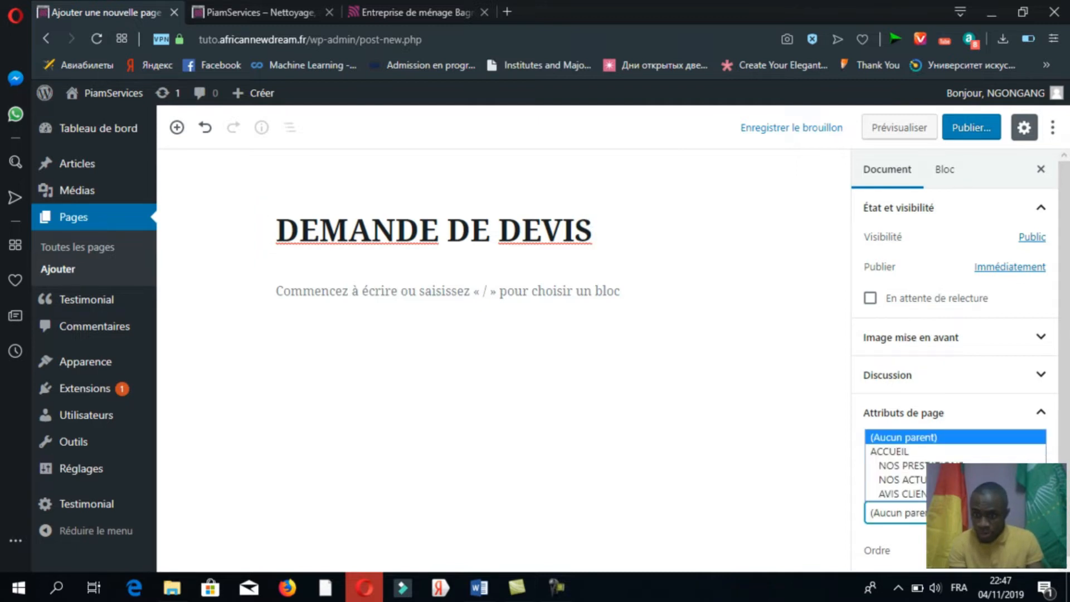
click(979, 451)
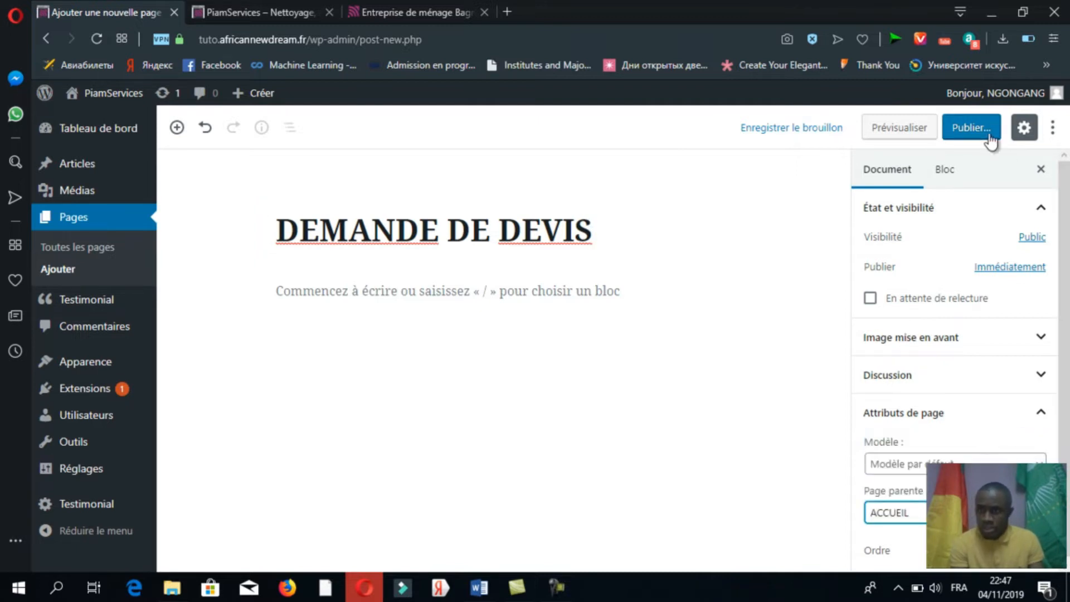
click(972, 129)
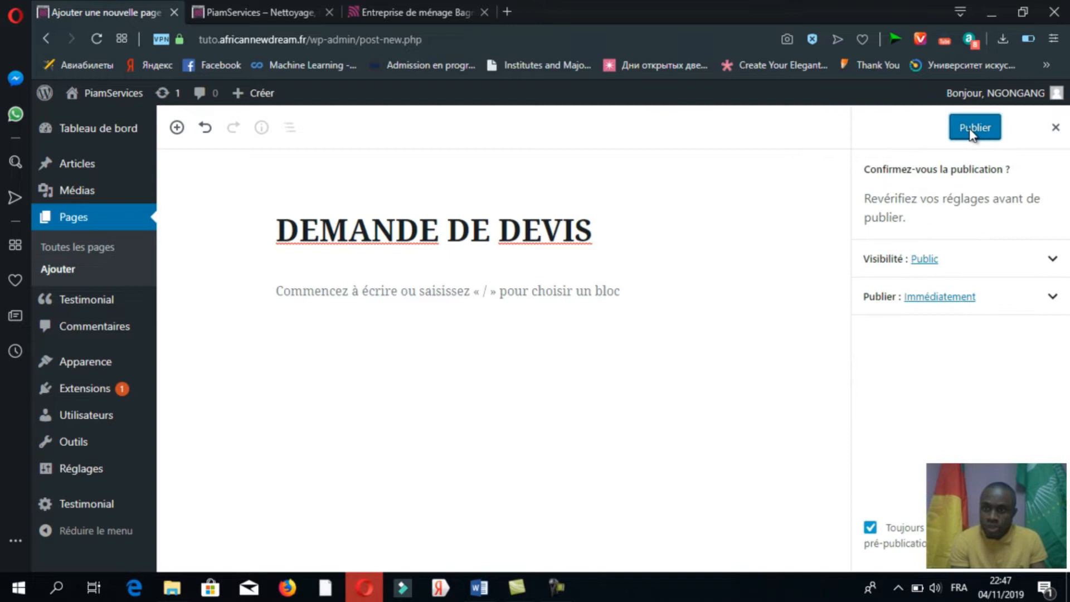
click(979, 133)
Add a new page titled CONTACT, copied from the piamservices.fr menu, and publish it with ACCUEIL as parent page.
click(418, 11)
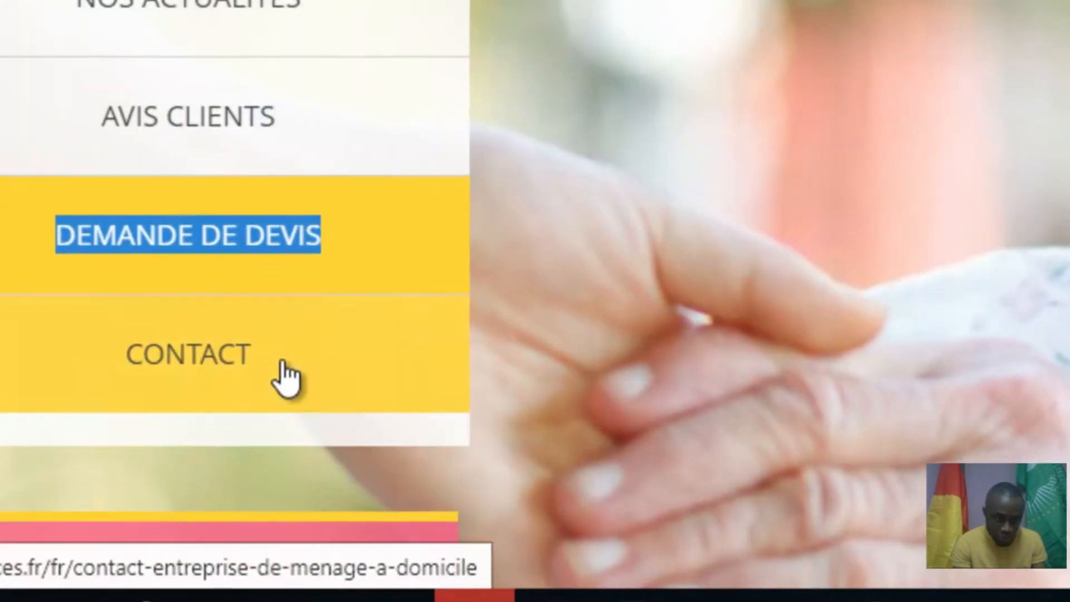
drag(272, 466, 193, 465)
key(ctrl+c)
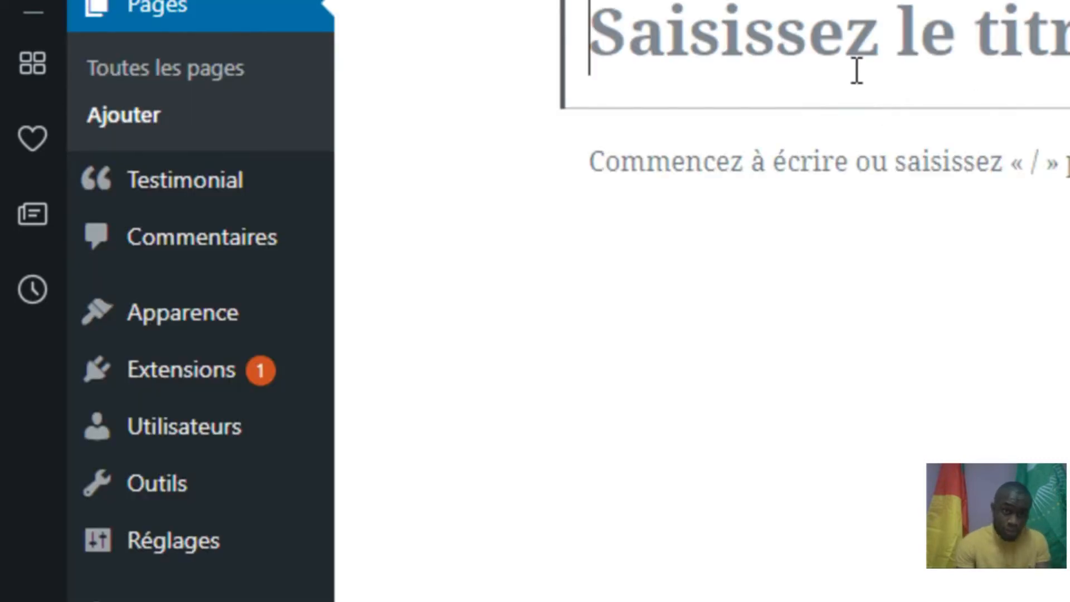
text(CONTACT)
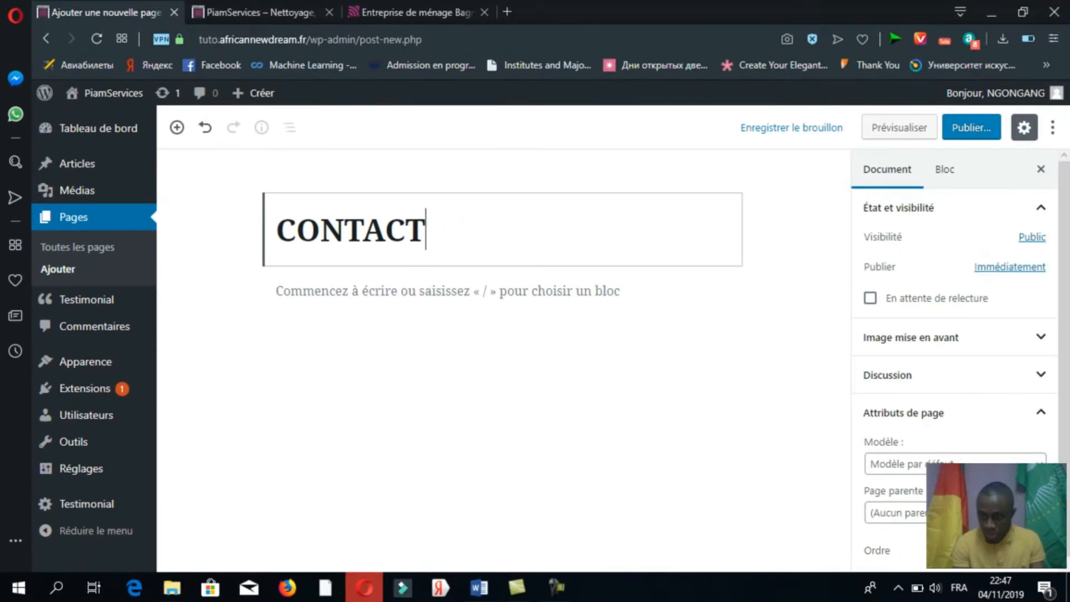
click(895, 512)
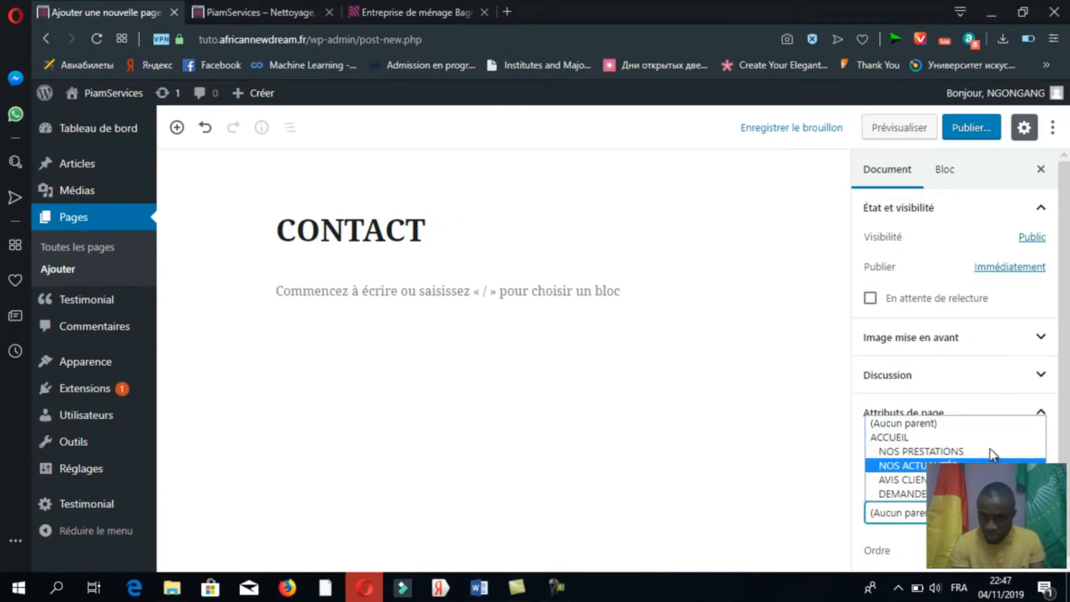
click(966, 441)
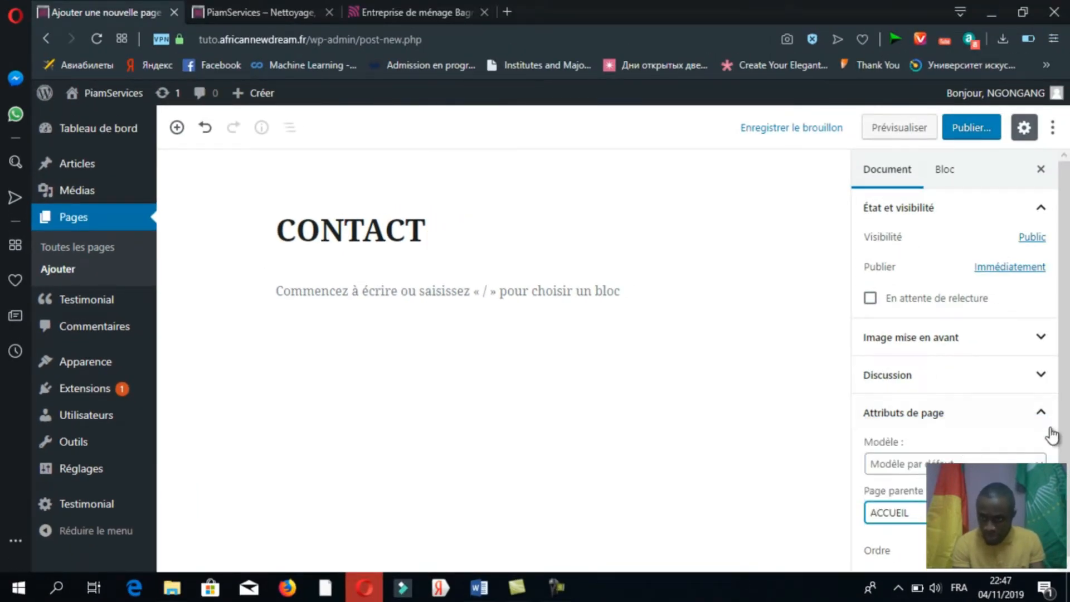
click(979, 133)
click(975, 128)
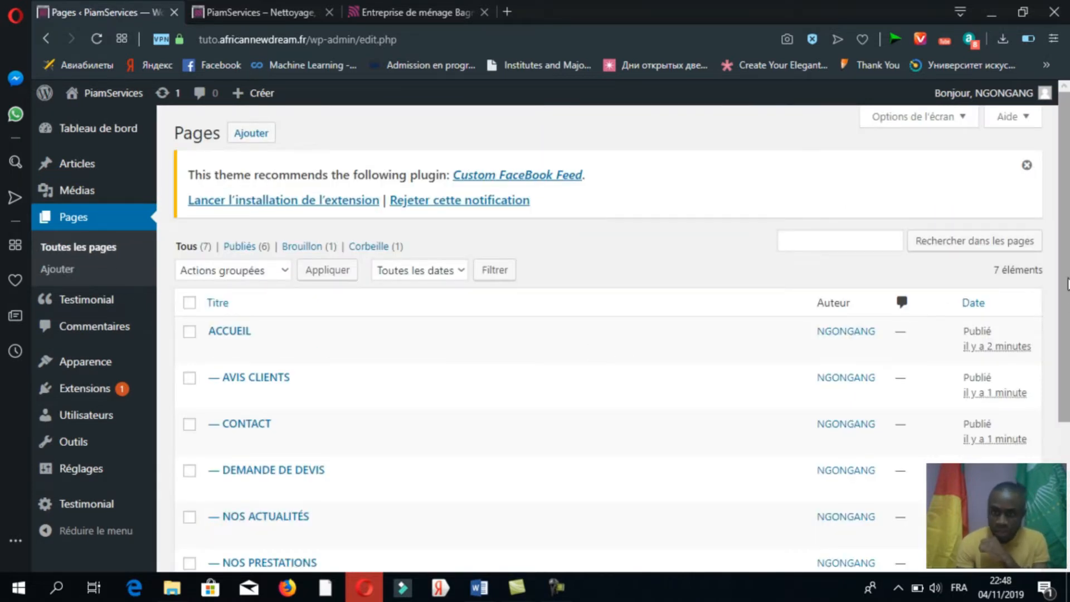
Review the list of created pages and reload the PiamServices home page to check its navigation menu.
scroll(1067, 284, down, 2)
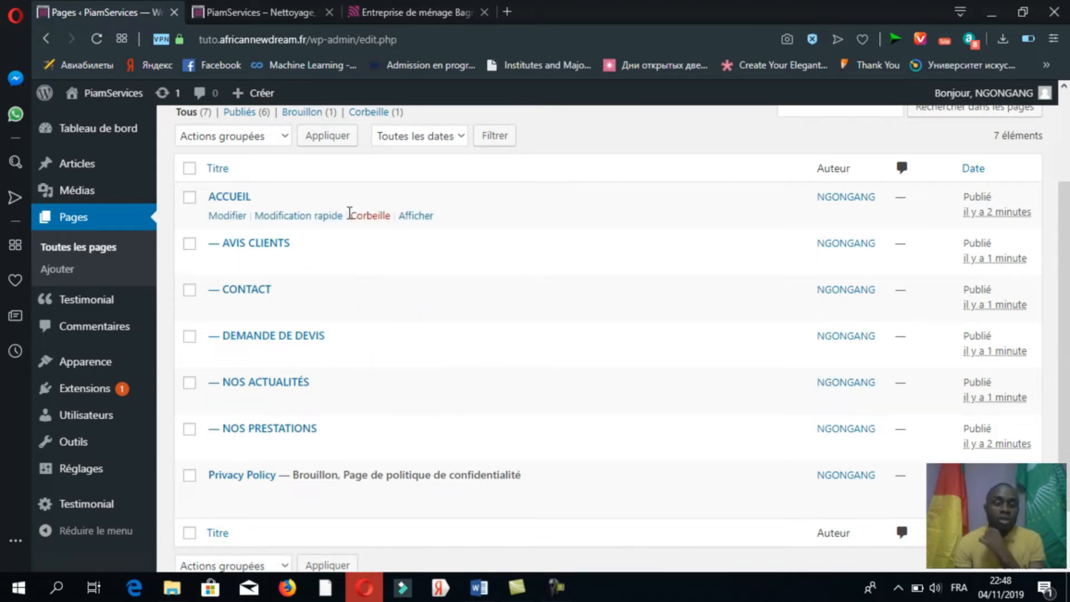
click(289, 11)
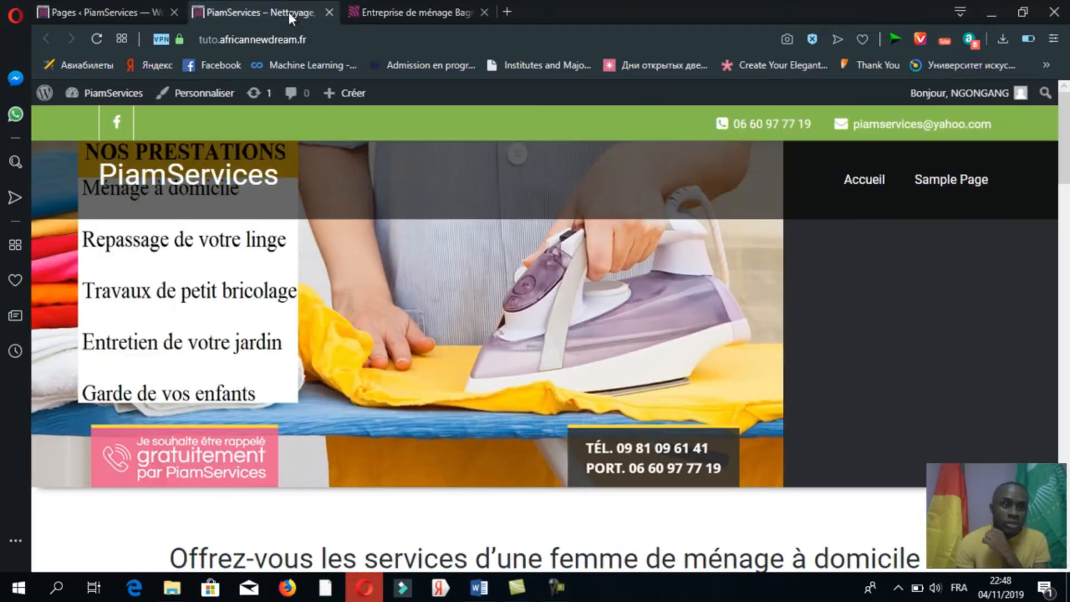
click(98, 39)
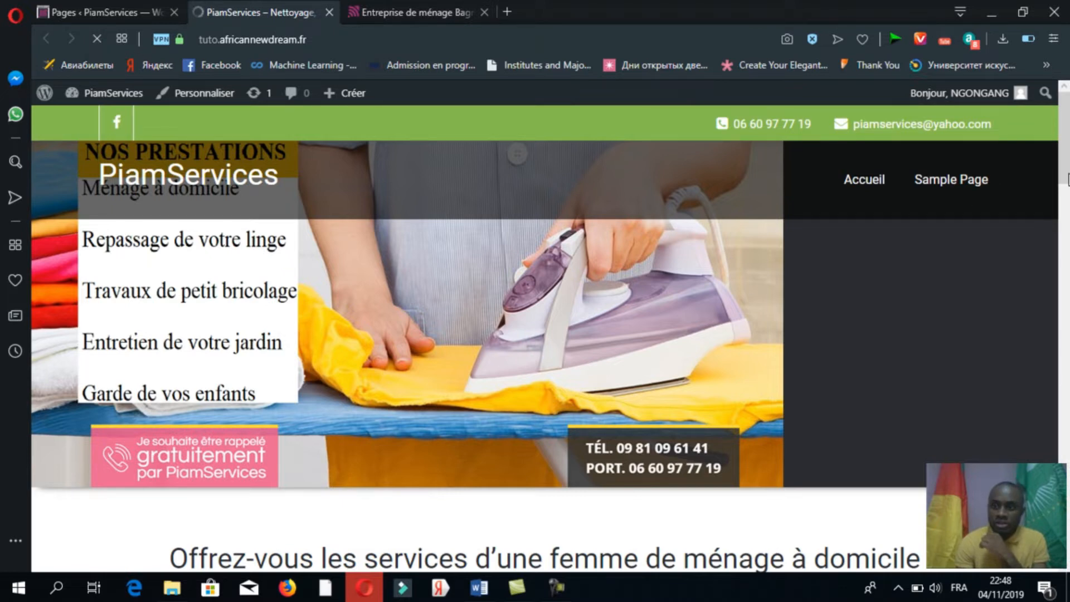
mouse_move(1067, 180)
mouse_down()
mouse_move(1067, 471)
mouse_move(1066, 174)
mouse_up()
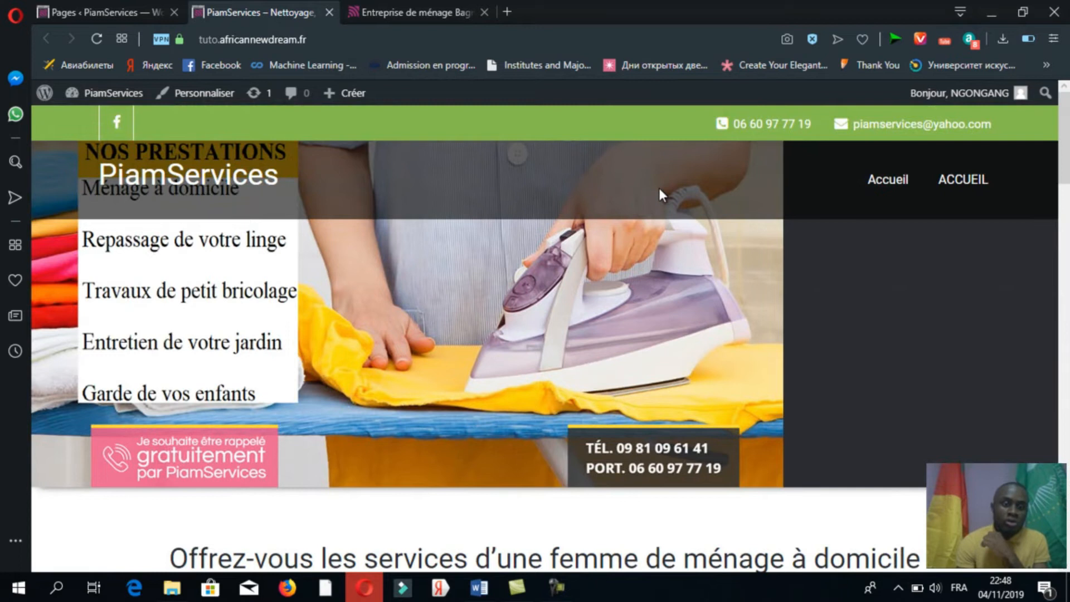
click(479, 587)
click(1013, 9)
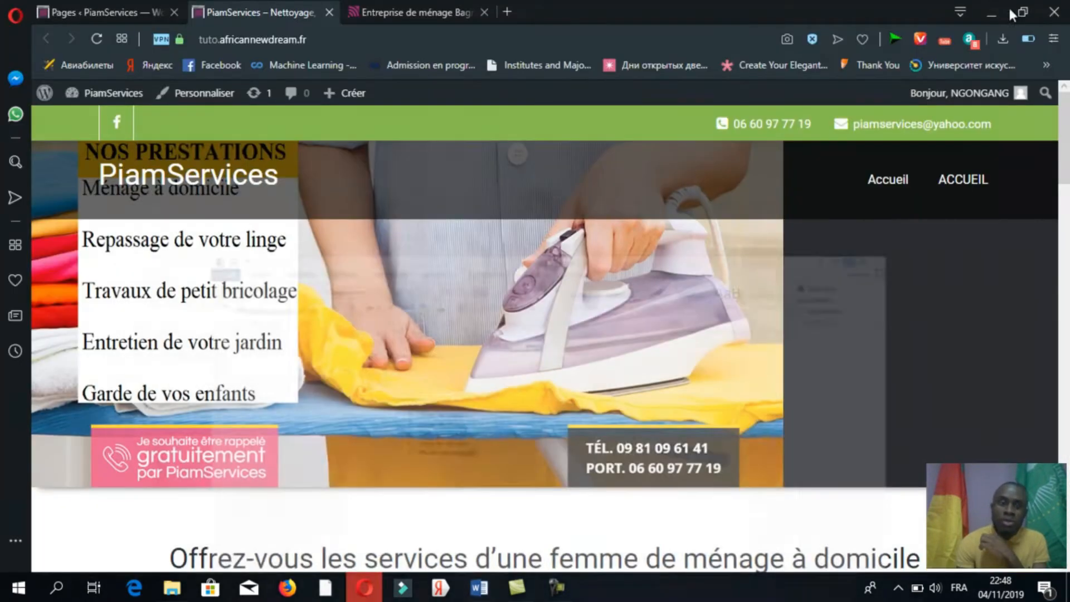
Open the menu management screen for the WordPress theme and review the default menu structure.
click(114, 13)
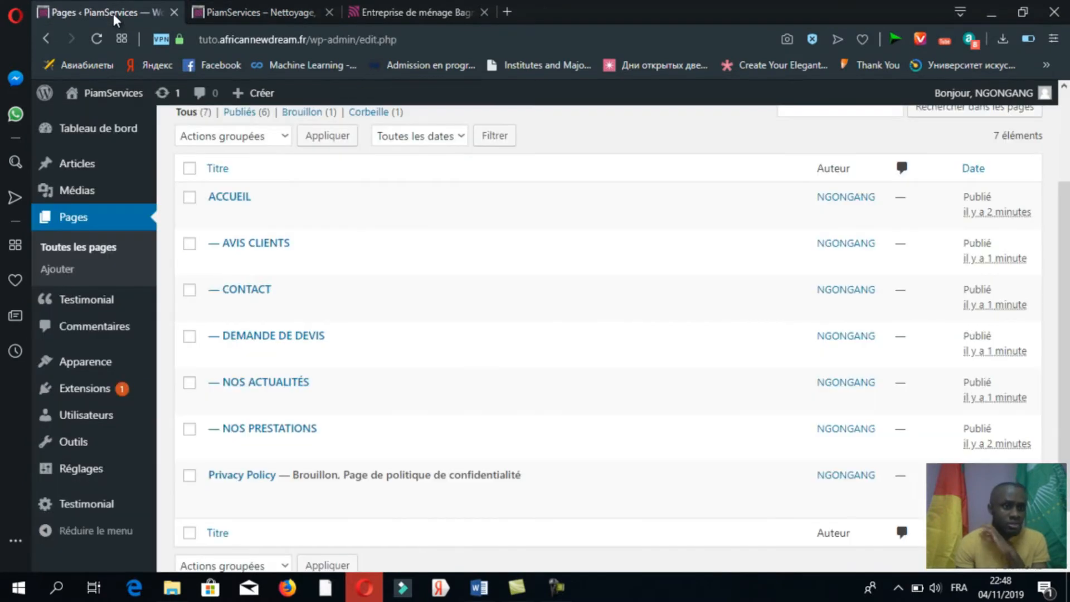
mouse_move(295, 216)
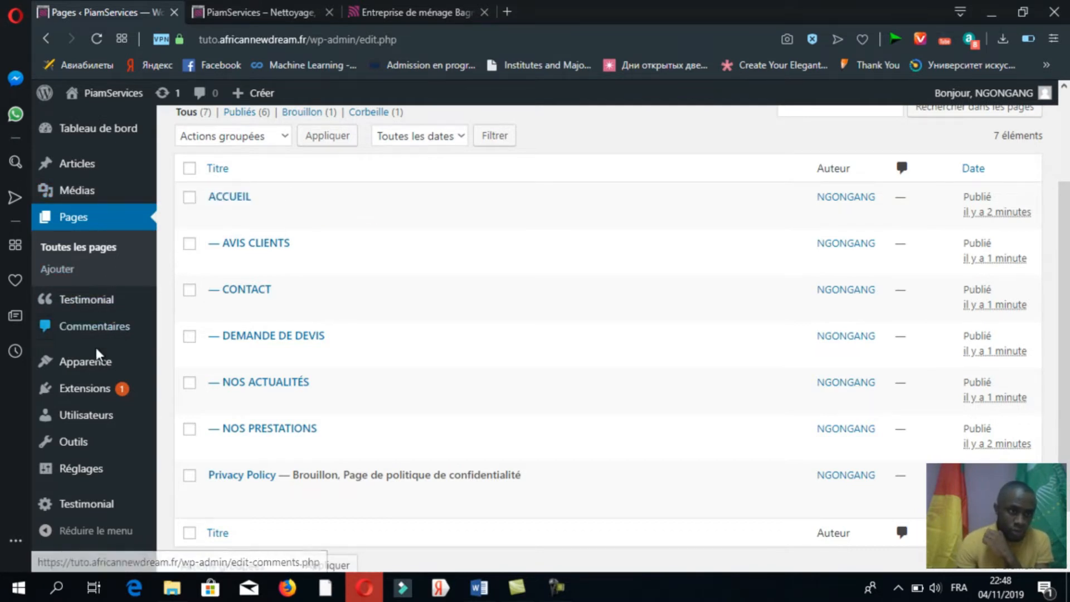
mouse_move(98, 366)
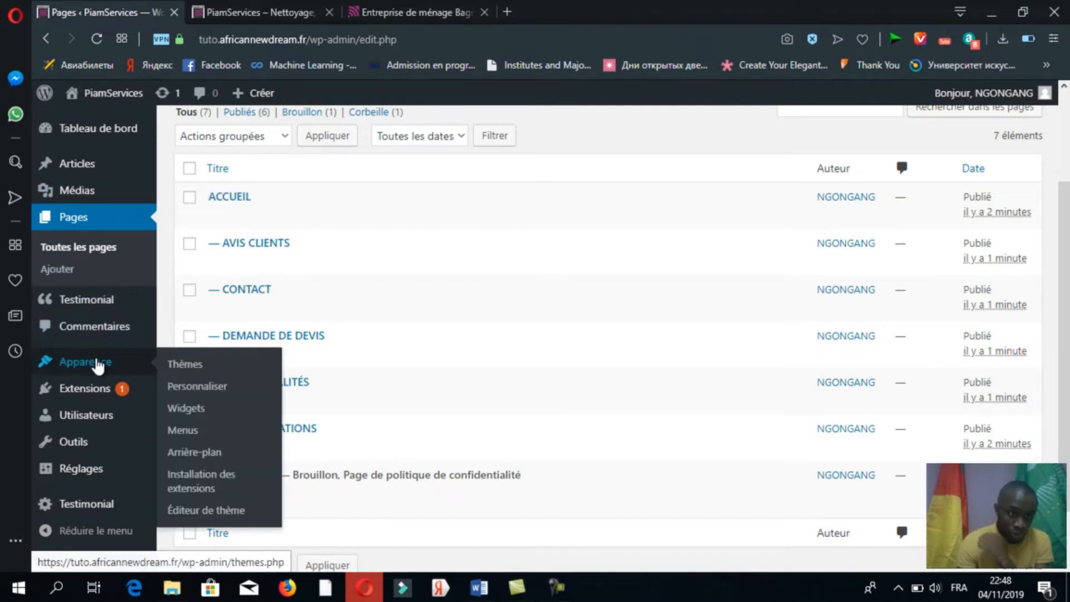
click(190, 431)
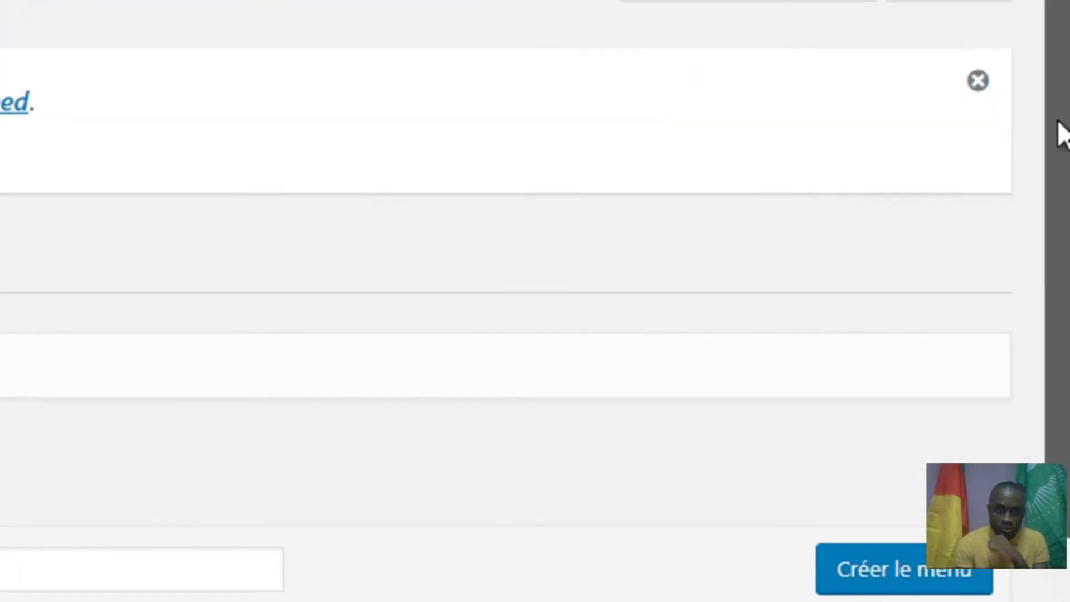
drag(1059, 134, 1046, 327)
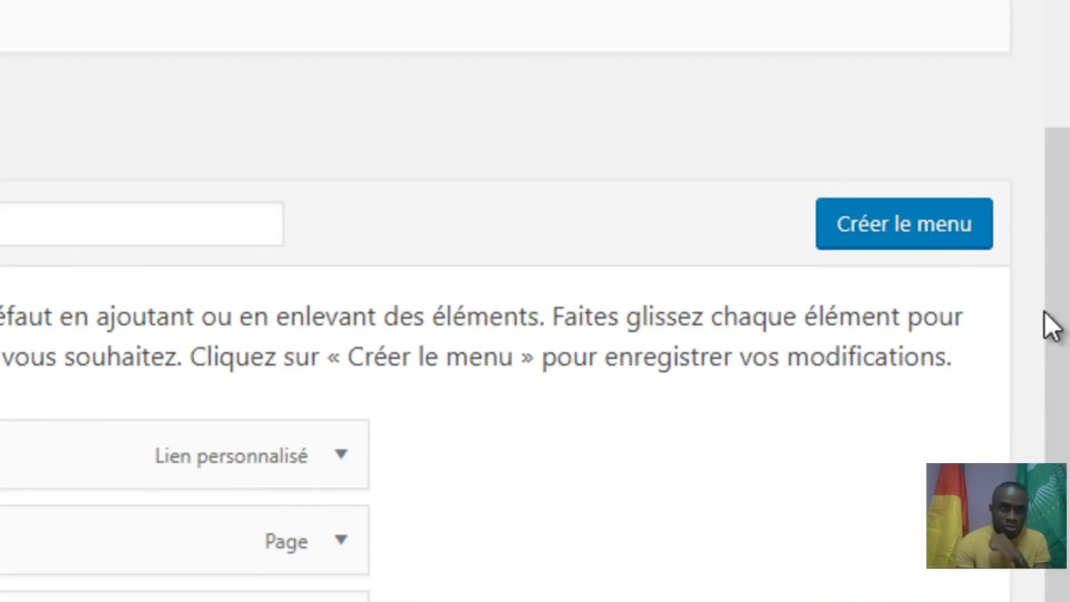
drag(1066, 253, 1063, 399)
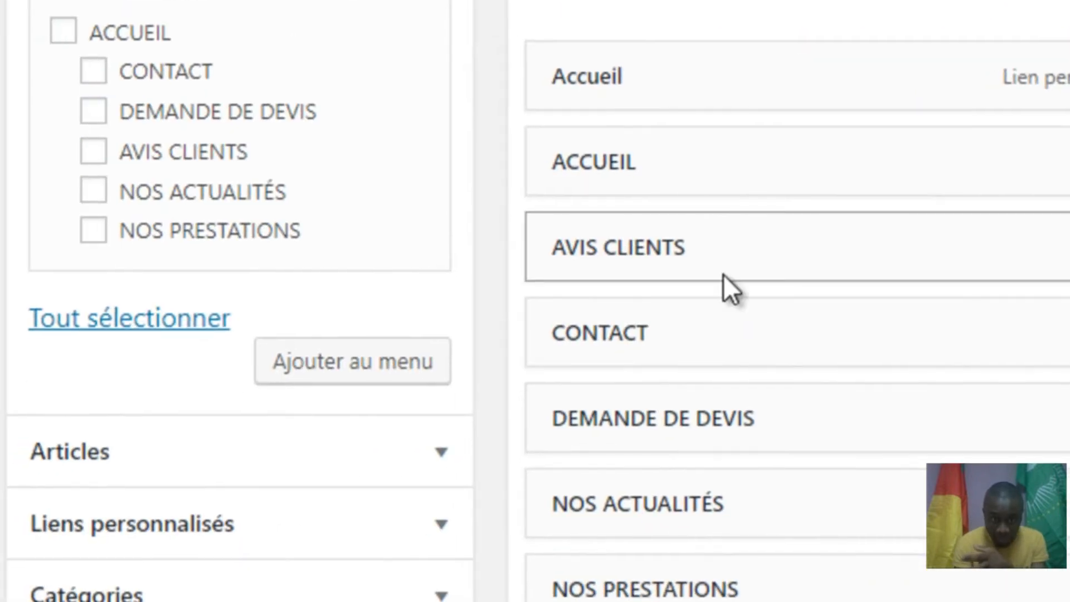
Add the ACCUEIL, CONTACT and DEMANDE DE DEVIS pages to the menu structure.
click(67, 31)
click(109, 78)
click(108, 113)
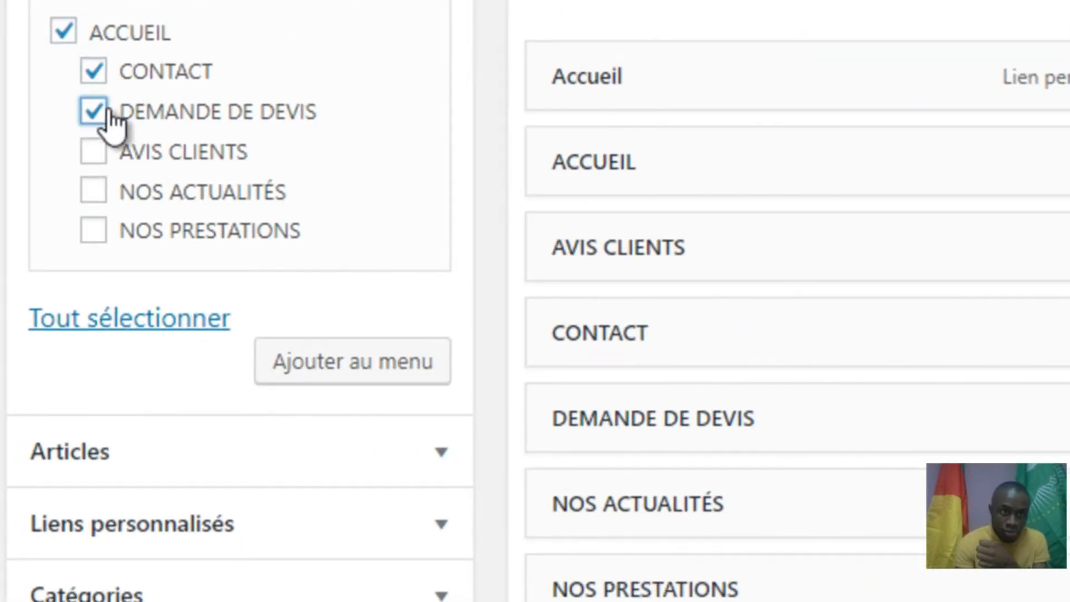
click(338, 373)
Expand the last item in the menu structure to check its settings, and collapse it.
drag(1069, 121, 1063, 286)
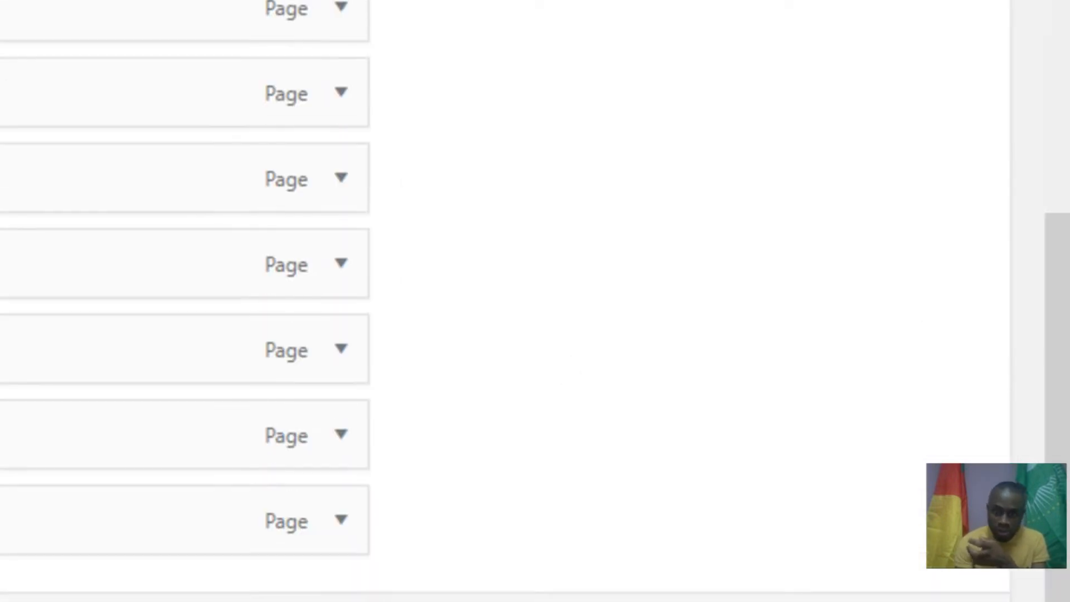
click(343, 526)
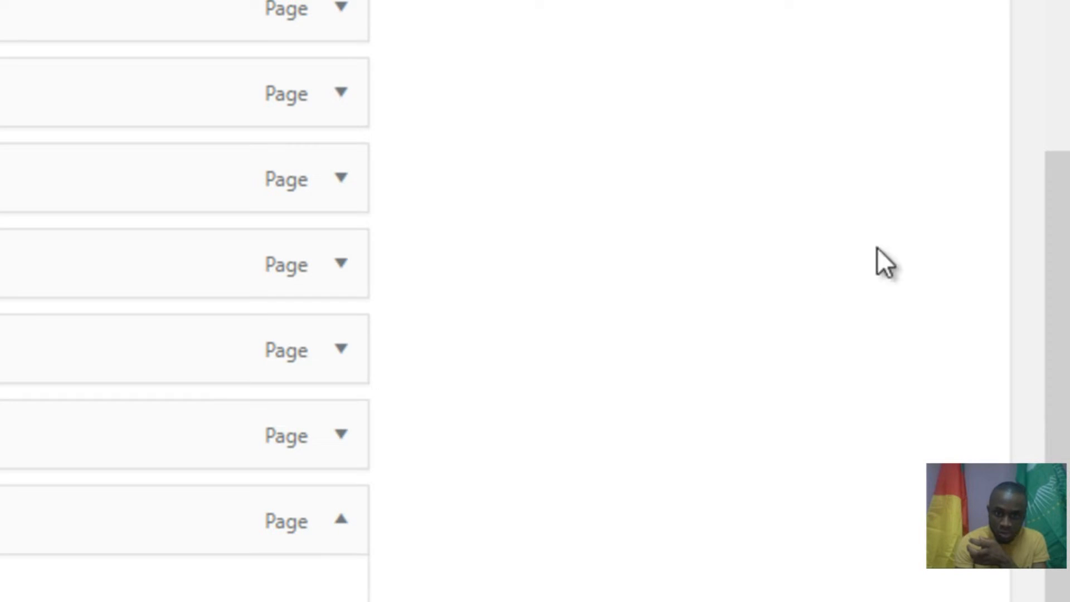
drag(1066, 361, 1066, 514)
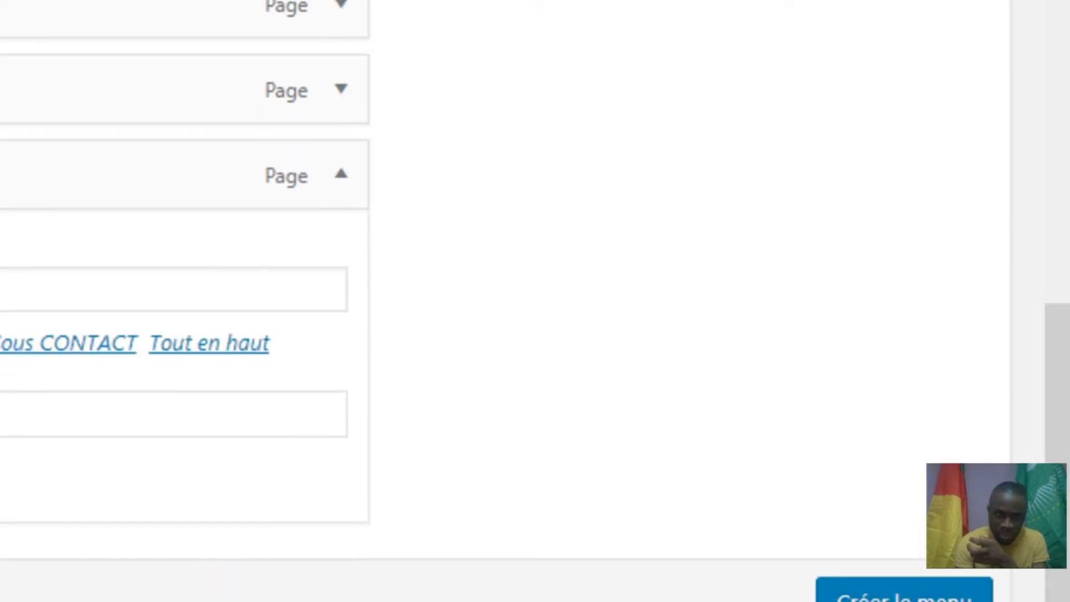
drag(179, 162, 351, 490)
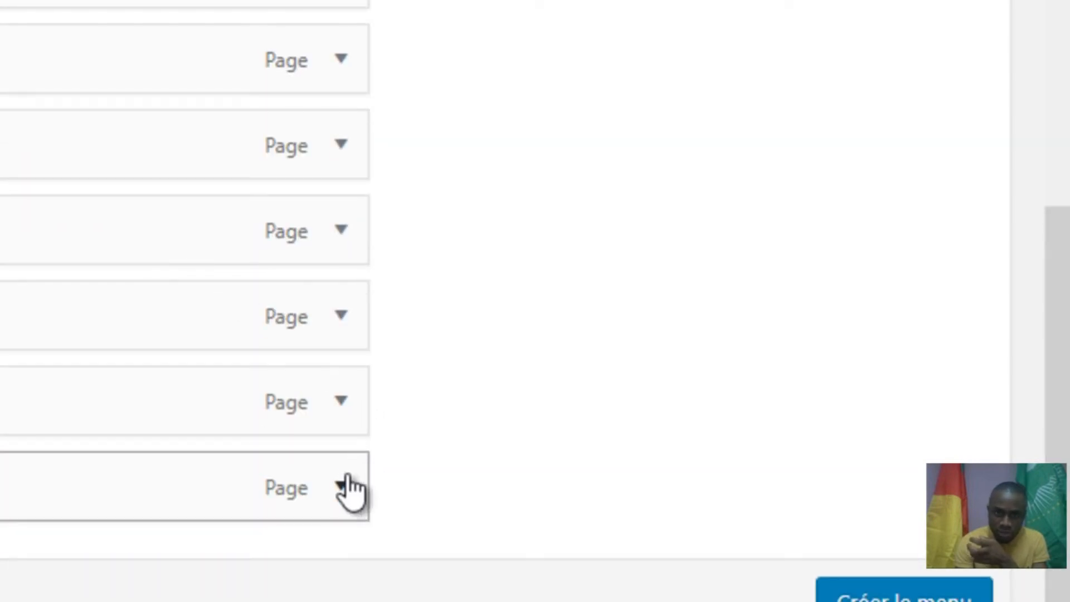
Remove the surplus page entries at the end of the menu structure and the custom link Accueil at its start.
click(1, 484)
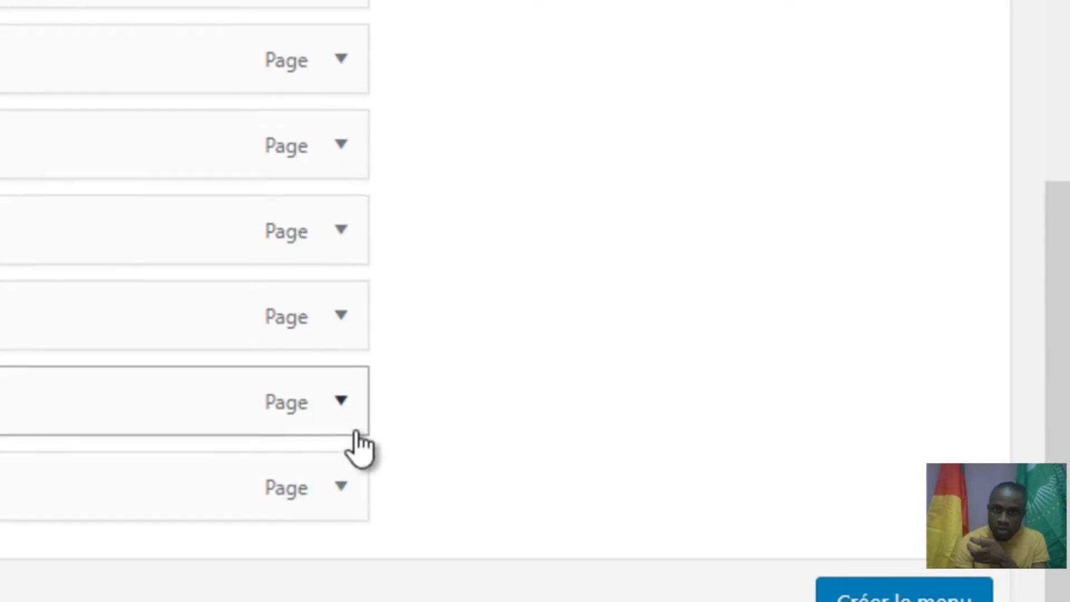
click(346, 480)
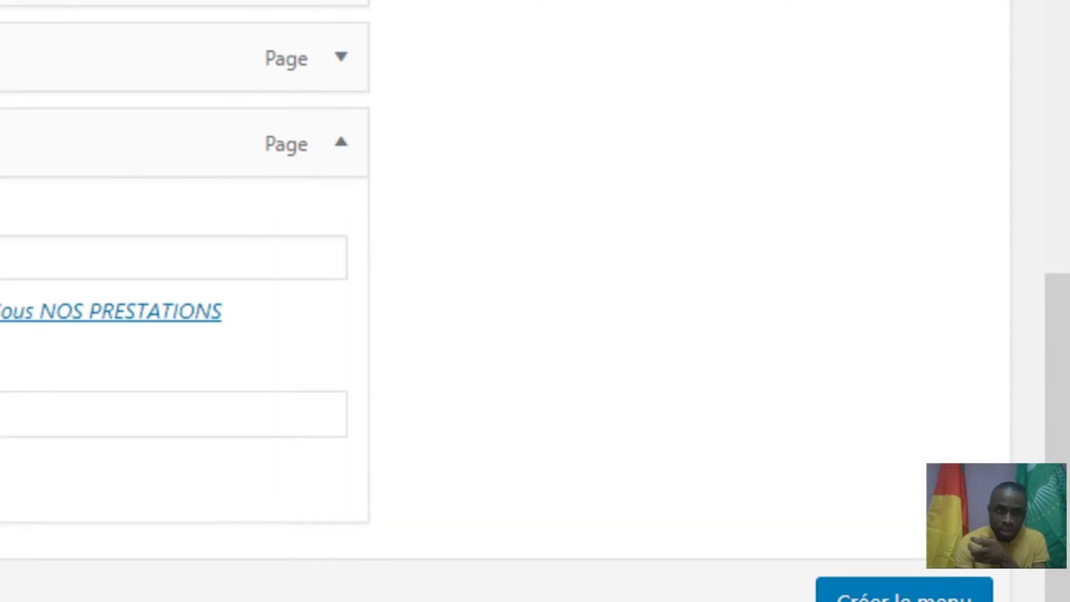
click(2, 484)
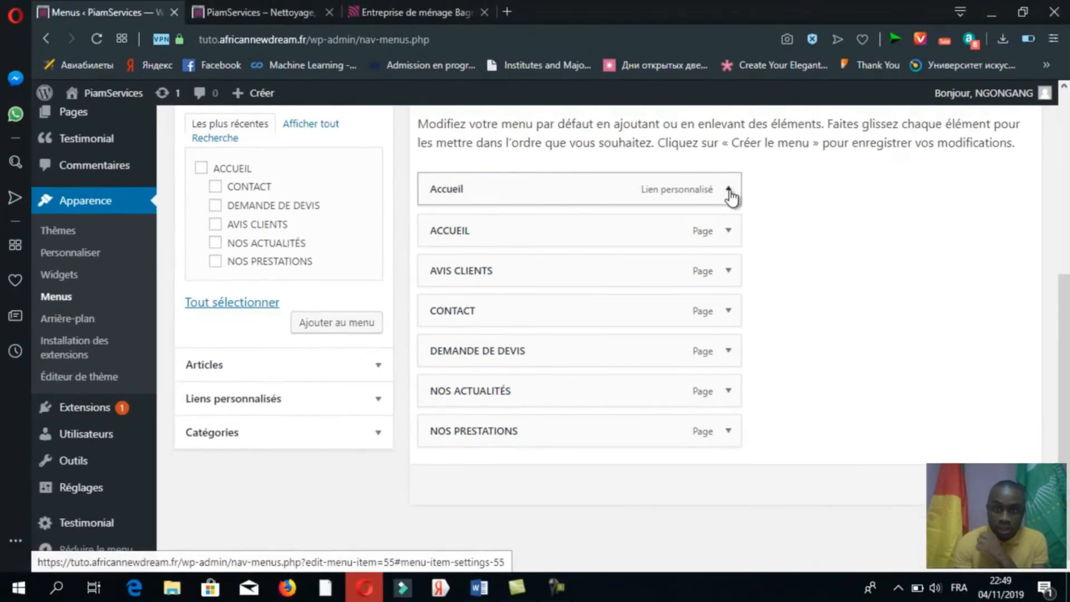
click(730, 196)
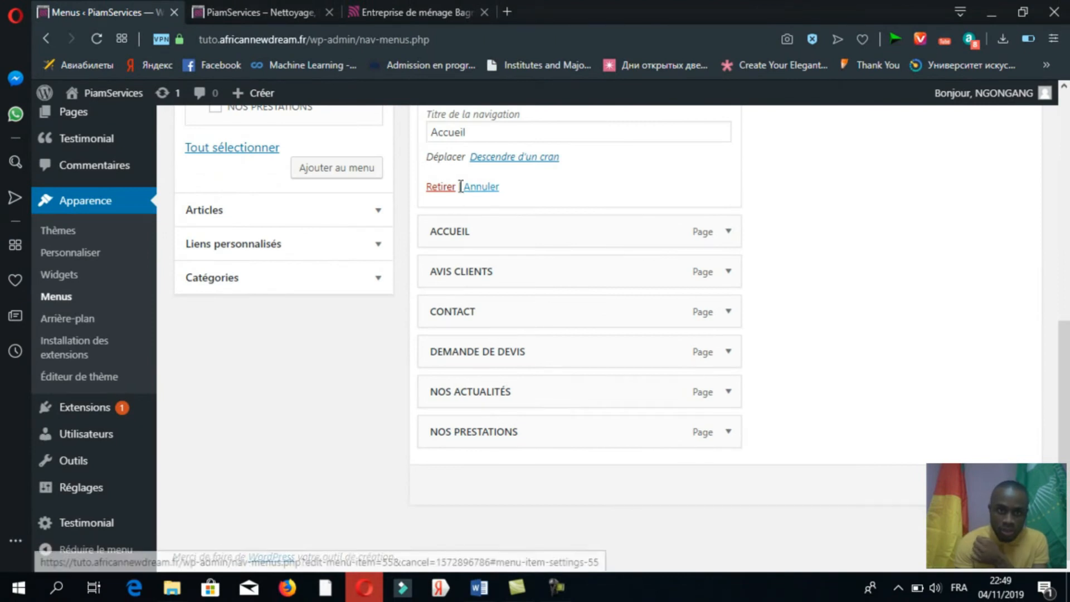
click(440, 186)
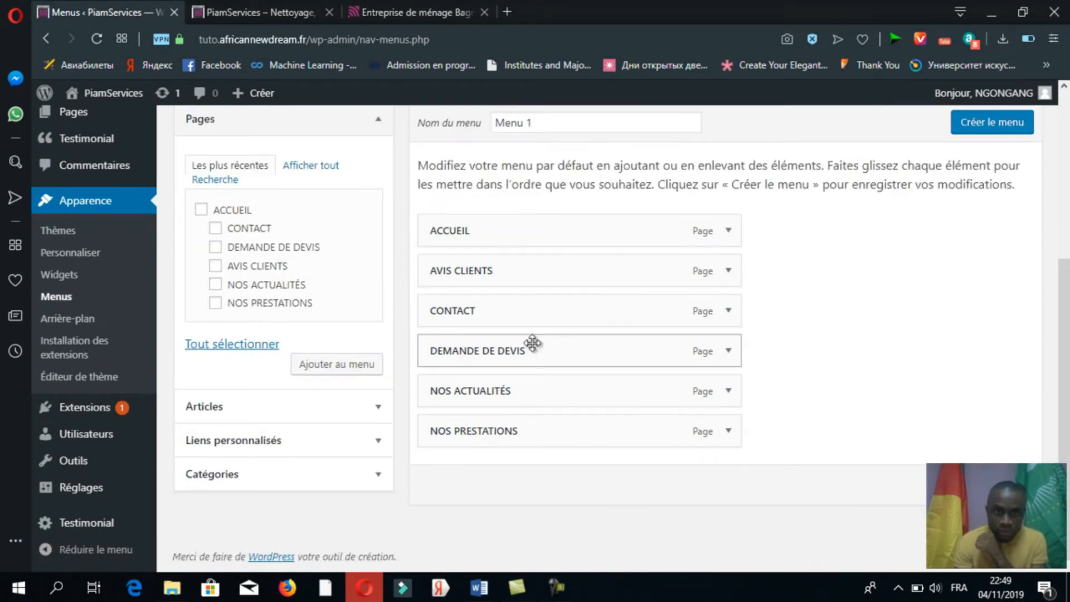
Reorder the menu items to match piamservices.fr: ACCUEIL, NOS PRESTATIONS, NOS ACTUALITÉS, AVIS CLIENTS, DEMANDE DE DEVIS, CONTACT.
click(423, 11)
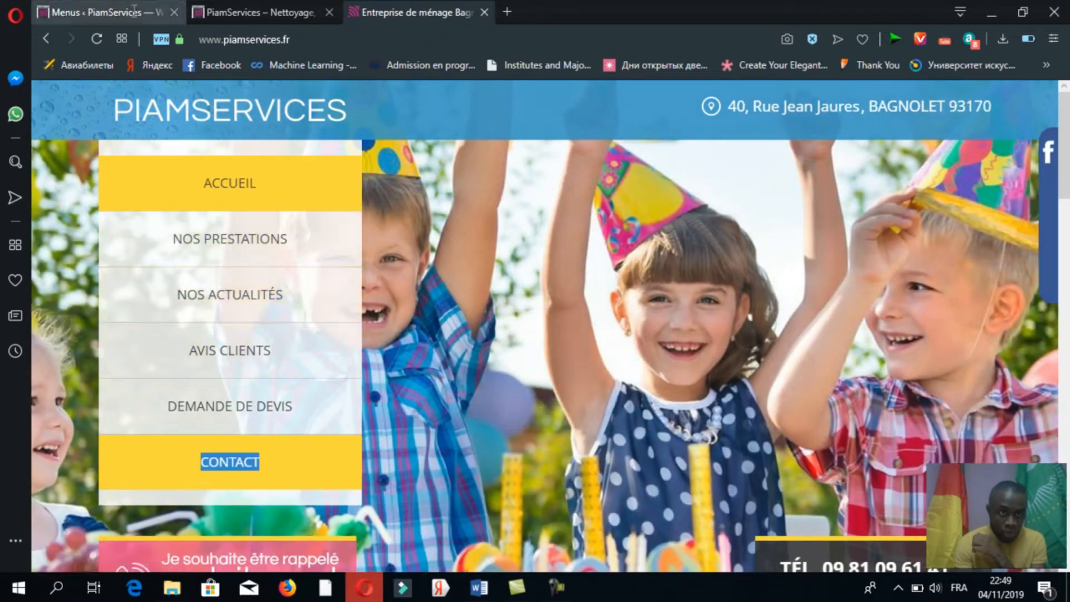
click(133, 11)
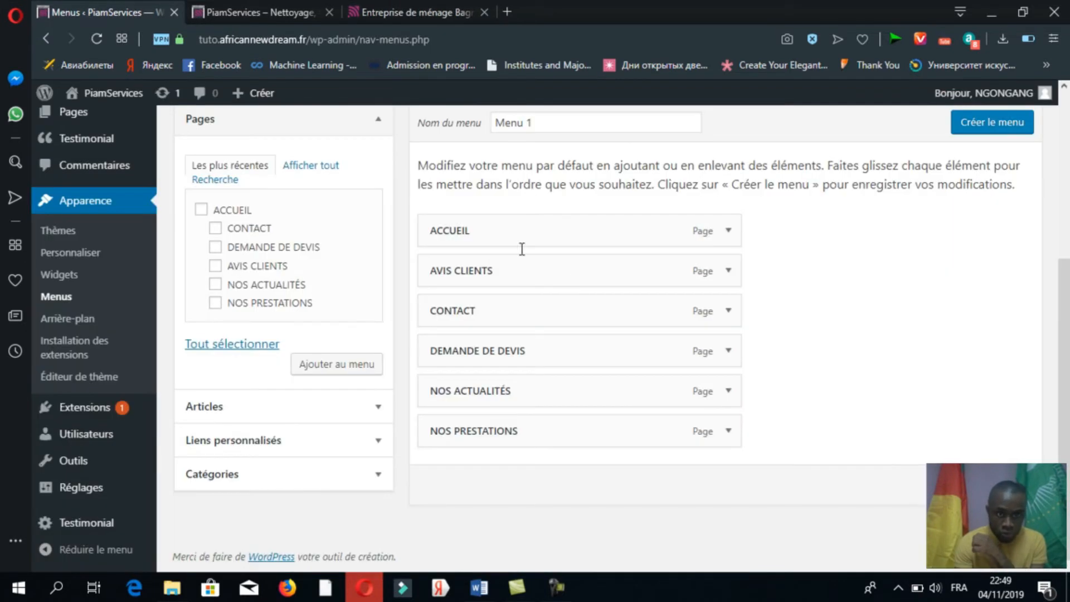
drag(530, 430, 528, 300)
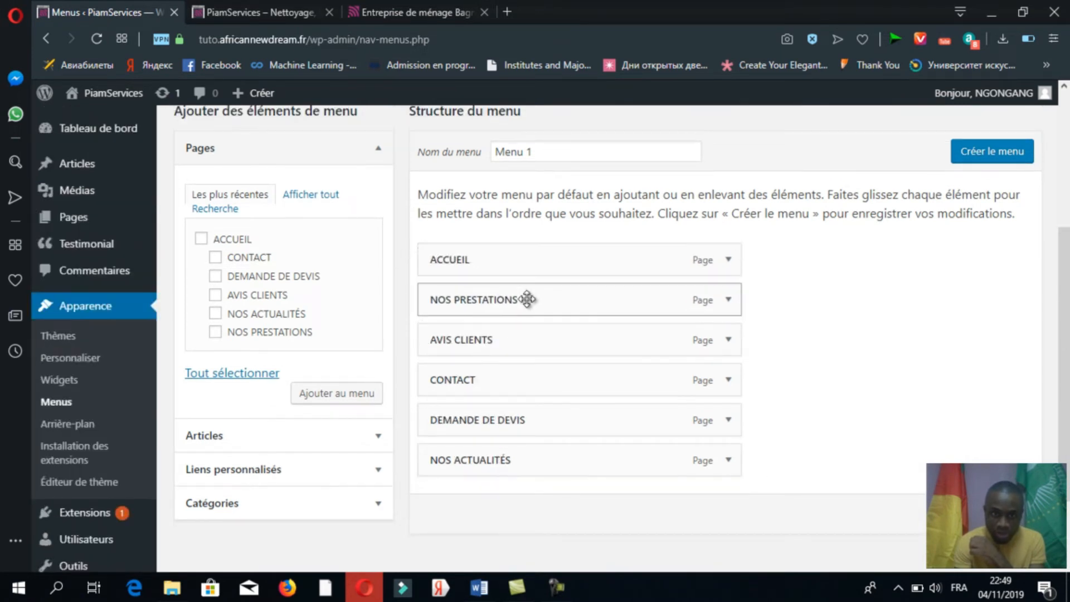
drag(528, 468, 516, 338)
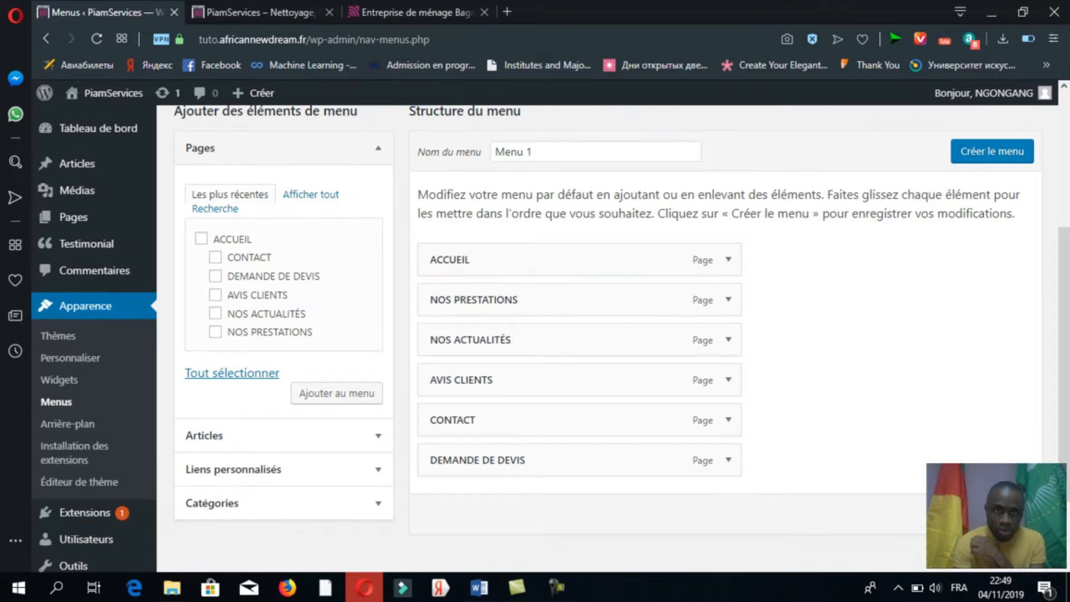
click(417, 14)
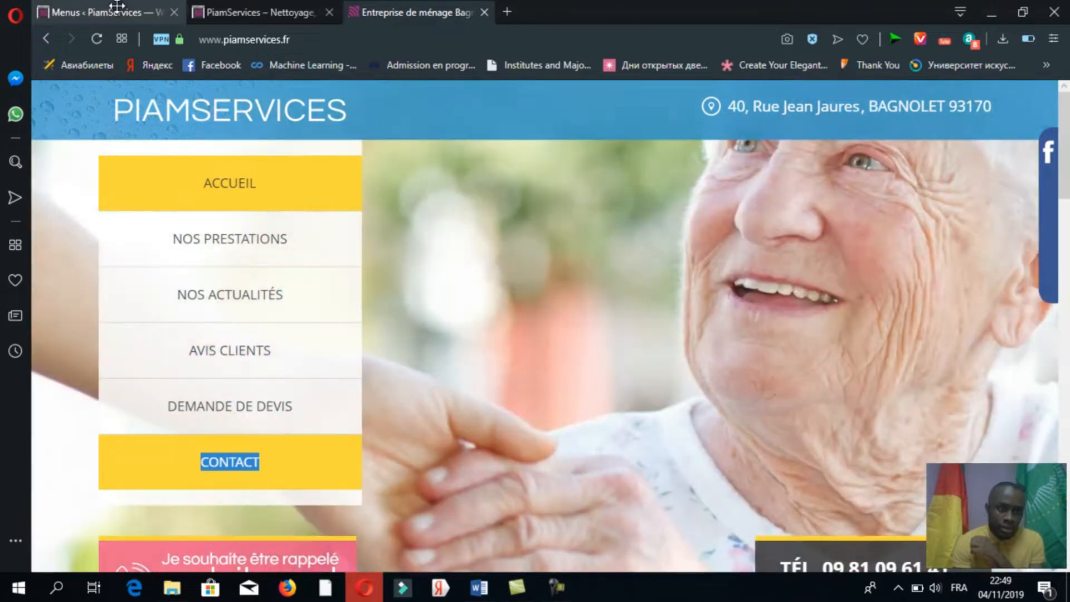
click(100, 11)
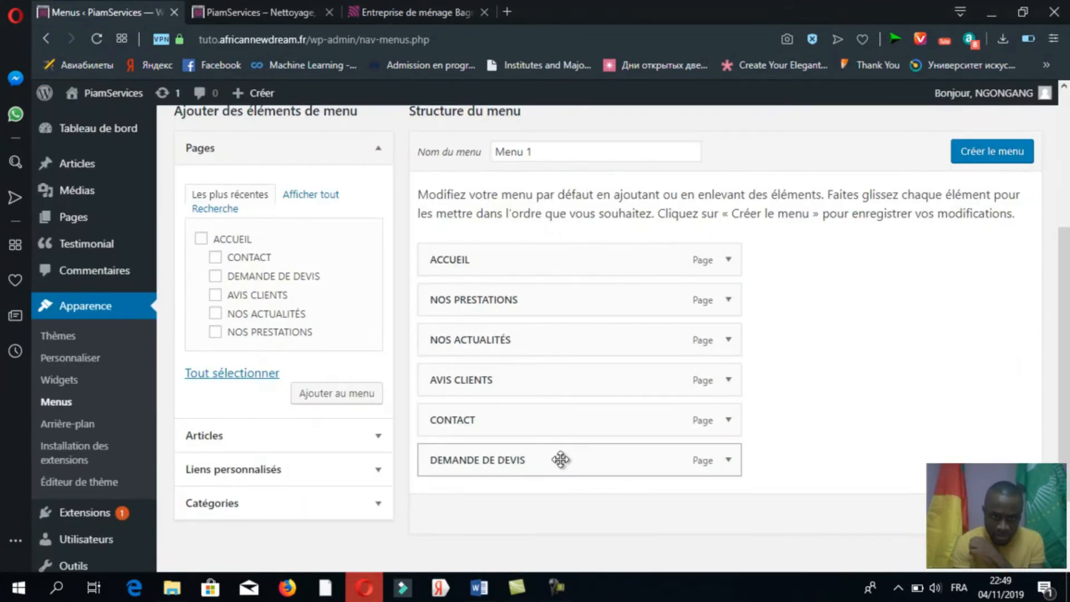
drag(557, 437, 552, 411)
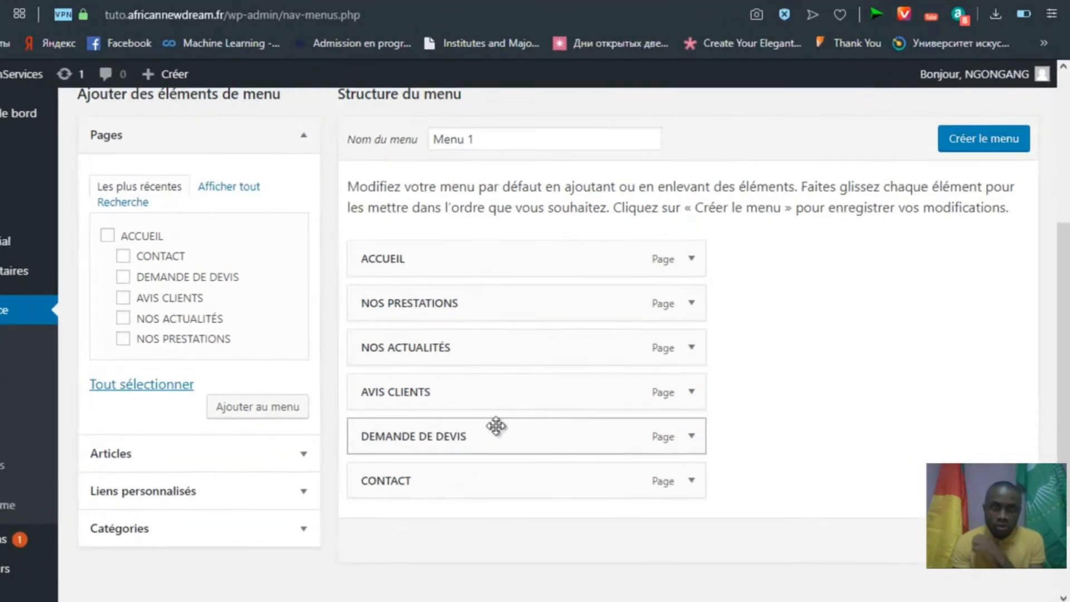
Create the menu under the name Menu Principal, and save it with the Menu principal display location assigned.
click(29, 45)
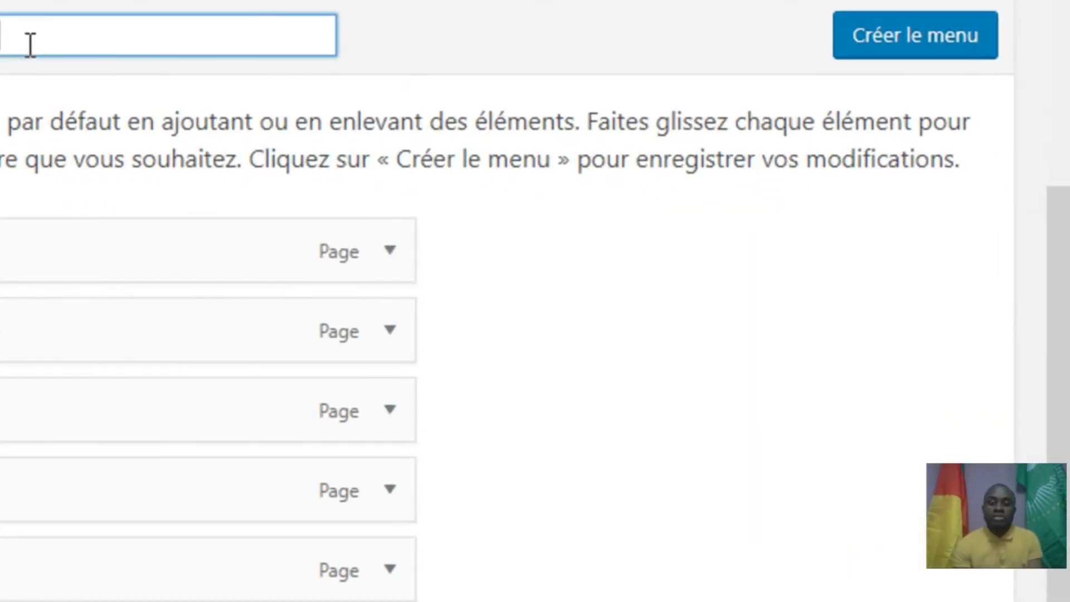
scroll(1065, 246, up, 2)
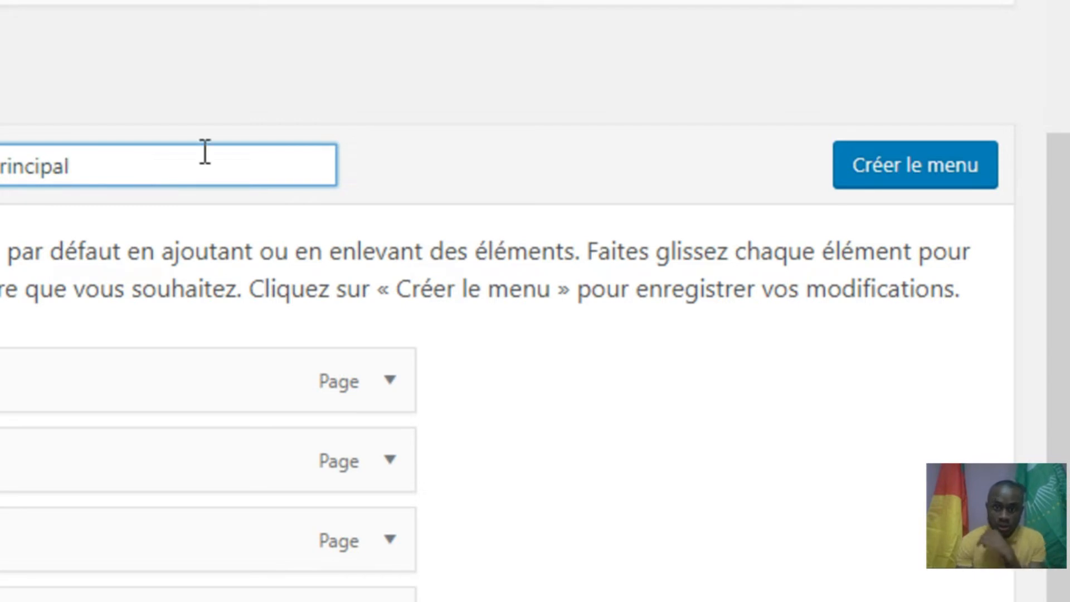
click(890, 176)
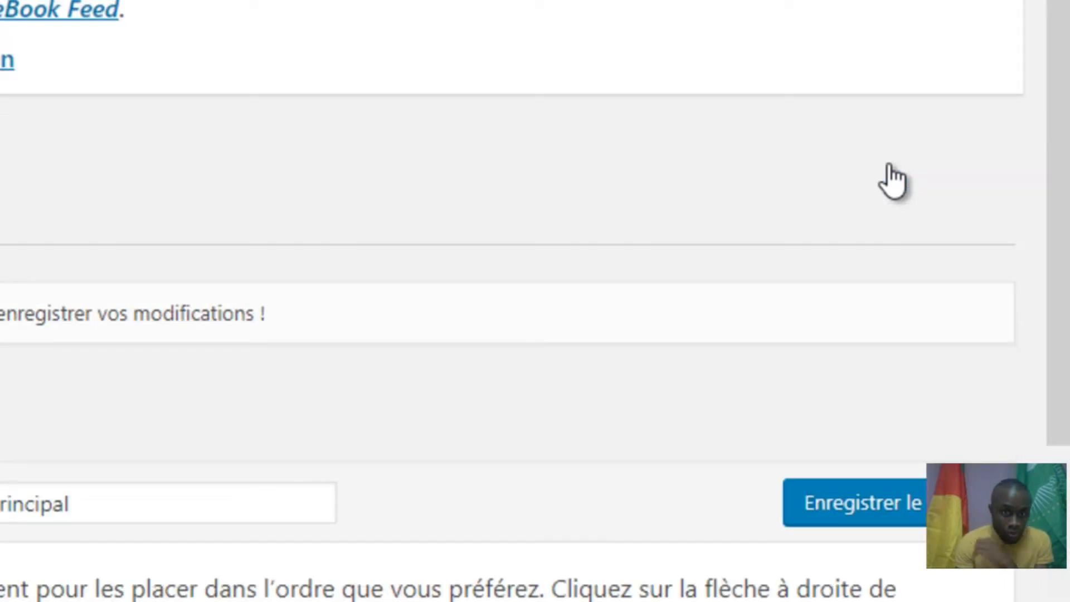
scroll(502, 301, down, 5)
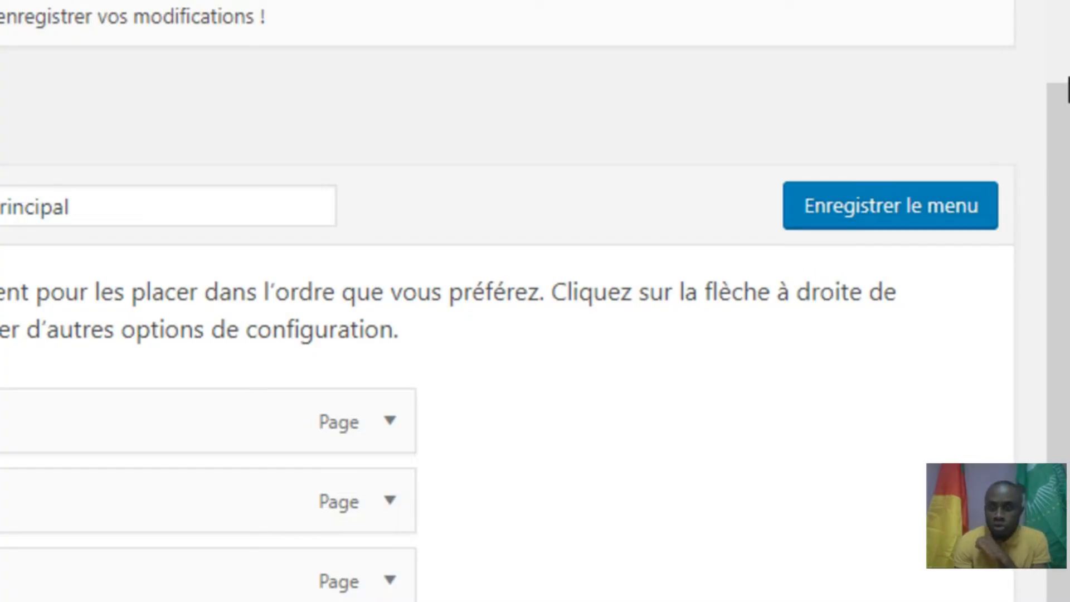
drag(1067, 89, 1067, 335)
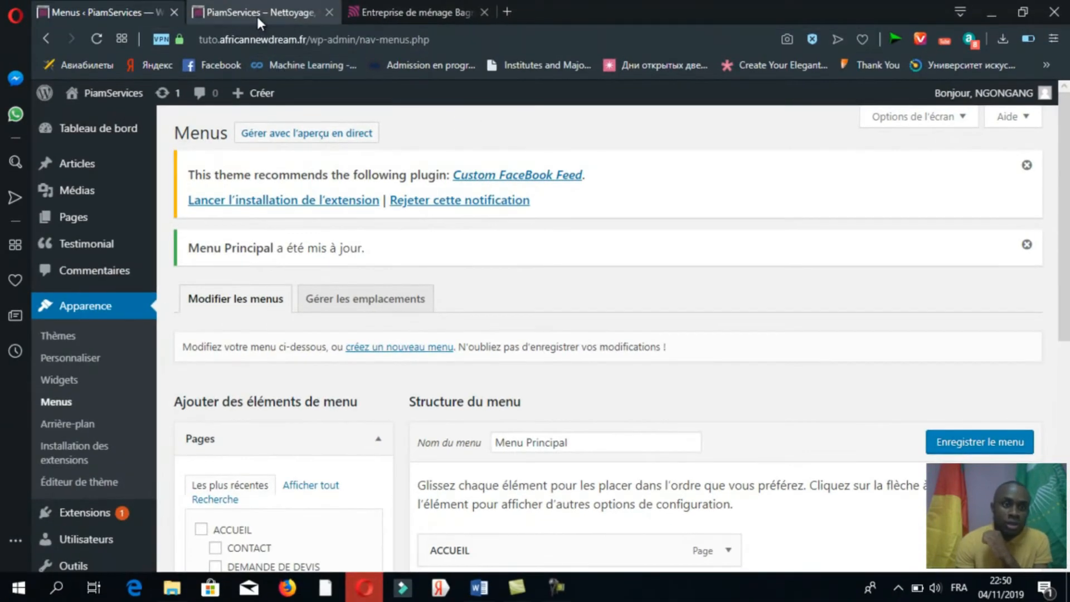
Reload the PiamServices home page to check its navigation menu, and open the NOS ACTUALITÉS page from it.
click(256, 16)
click(99, 37)
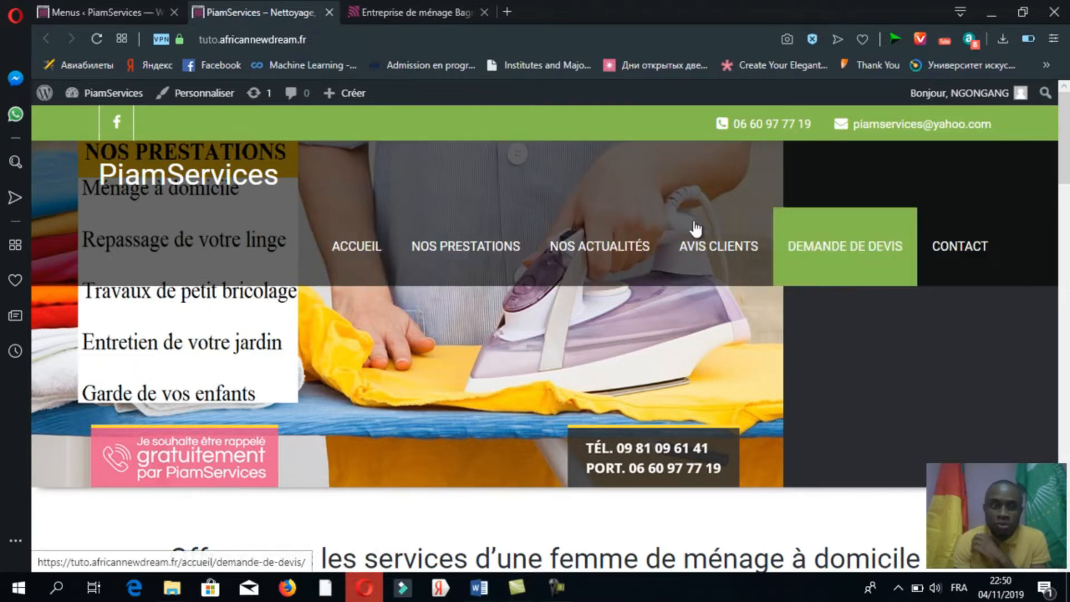
click(625, 255)
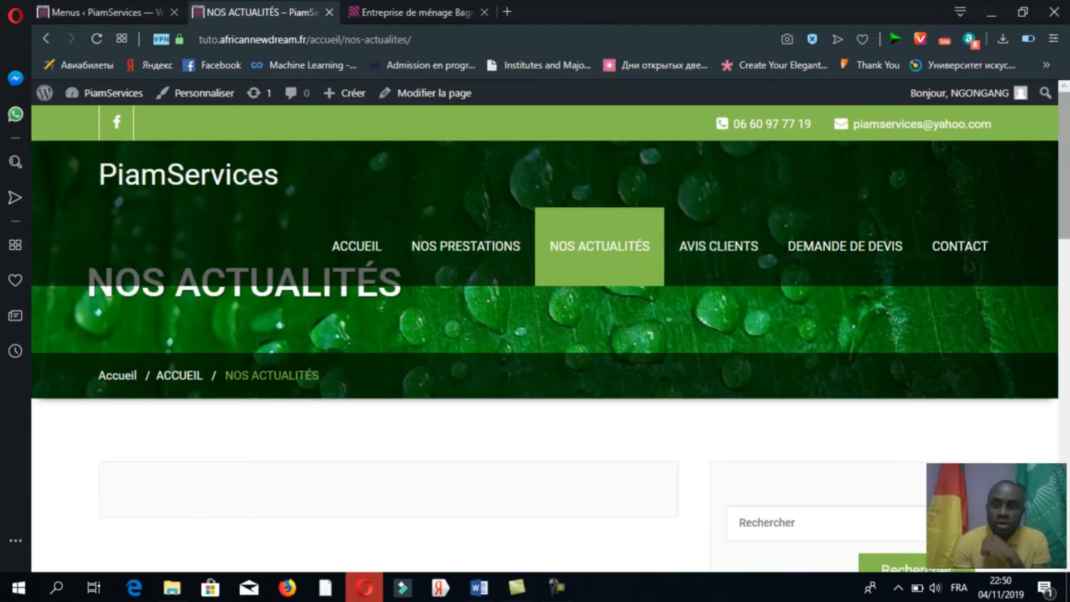
drag(1068, 170, 1067, 106)
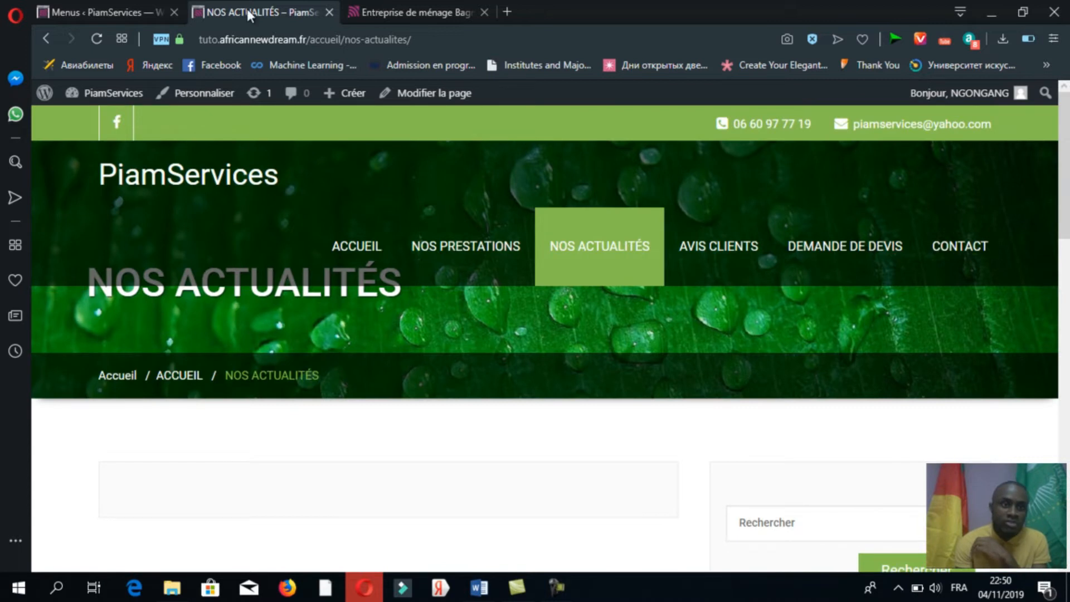
Compare the menu structure and new site with piamservices.fr, viewing the original's AVIS CLIENTS and ACCUEIL pages.
click(119, 14)
drag(1065, 242, 1067, 410)
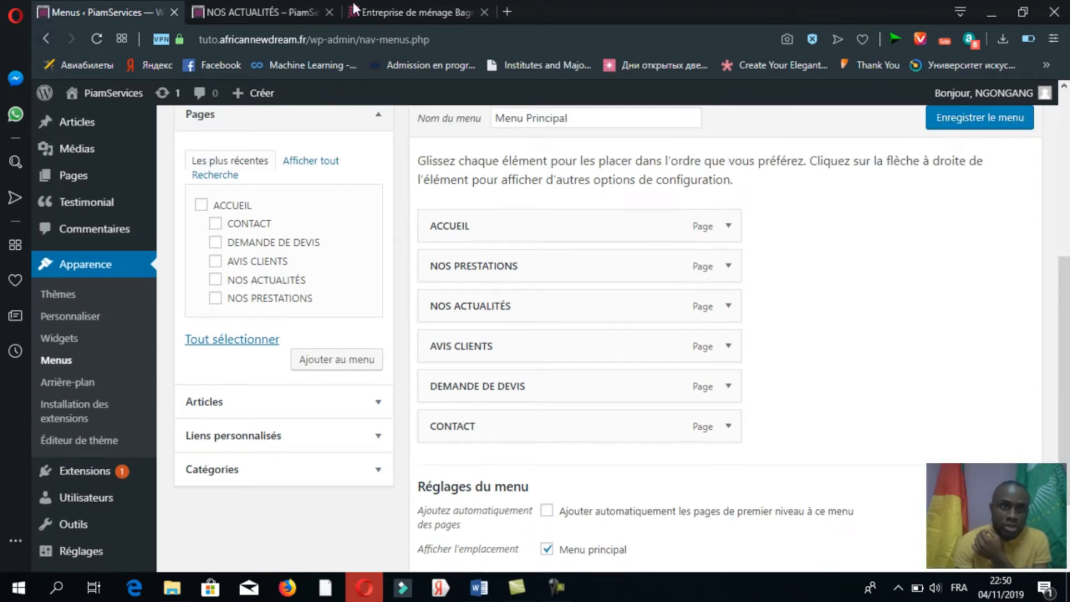
click(258, 6)
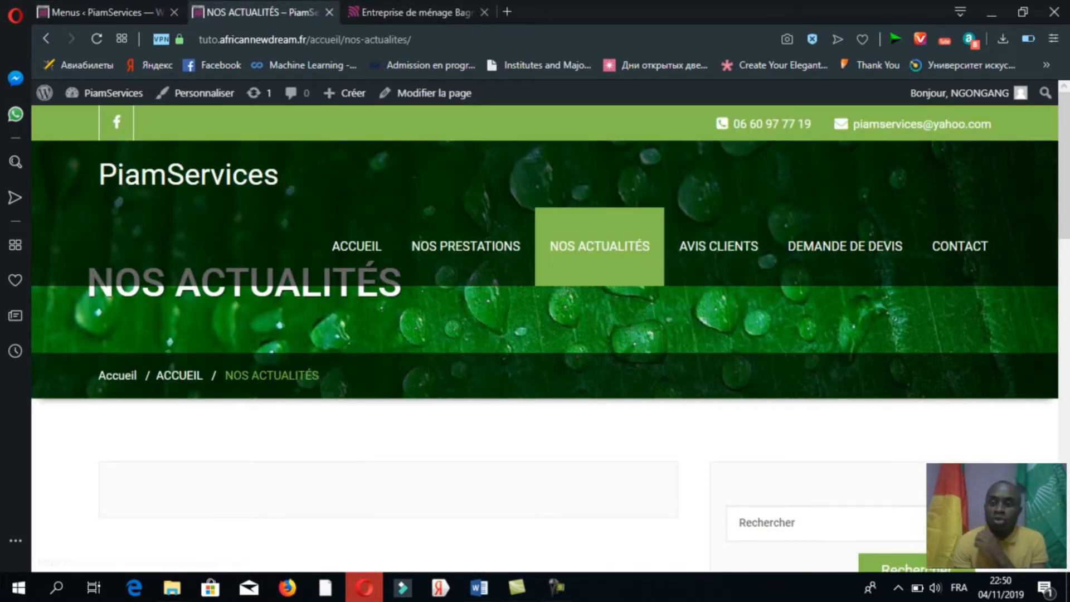
click(410, 11)
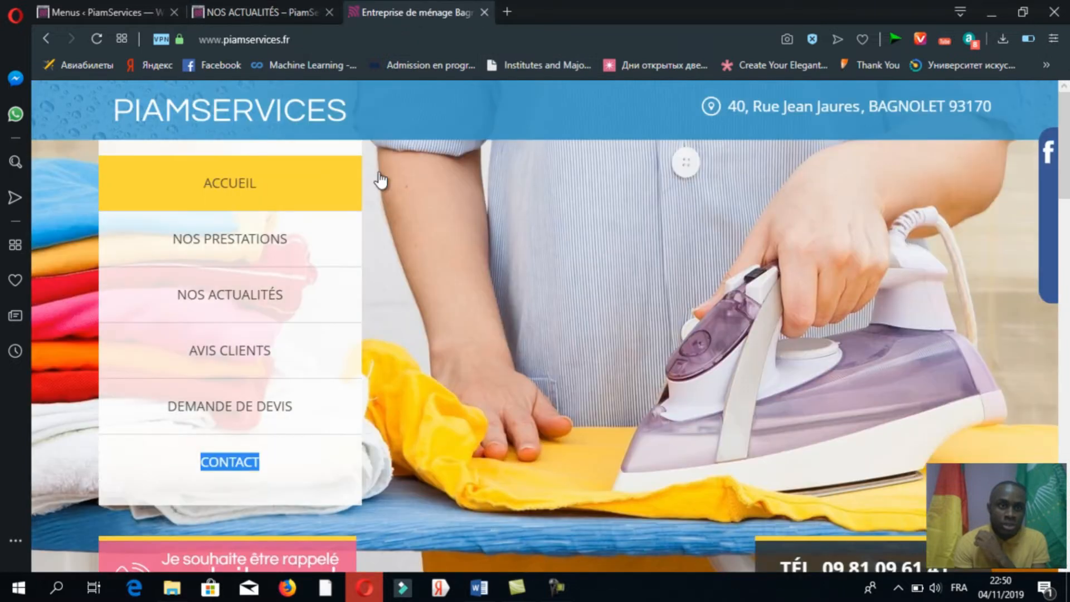
click(264, 350)
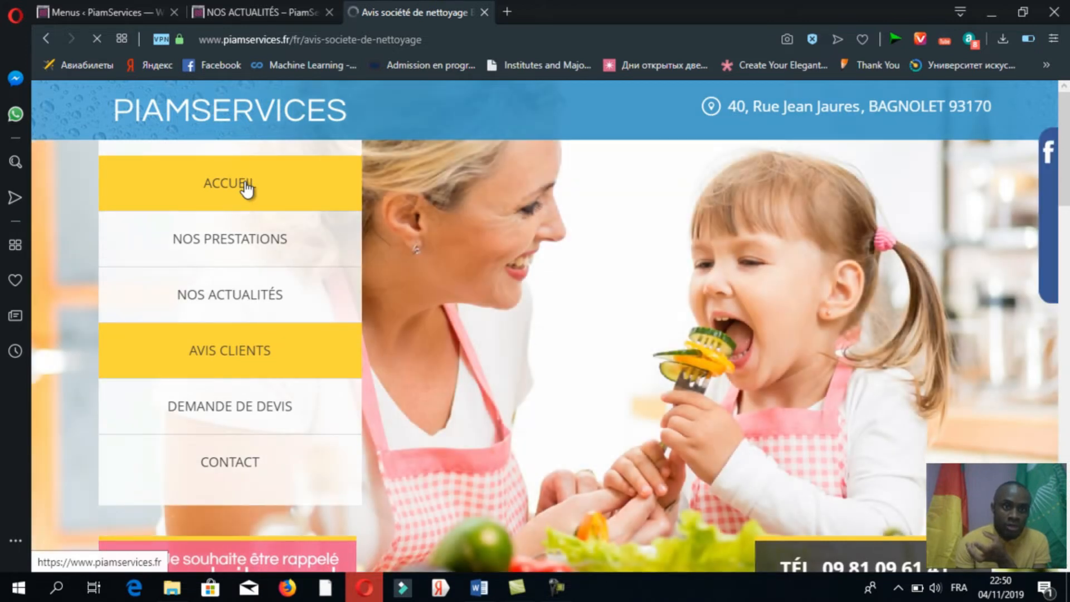
click(246, 188)
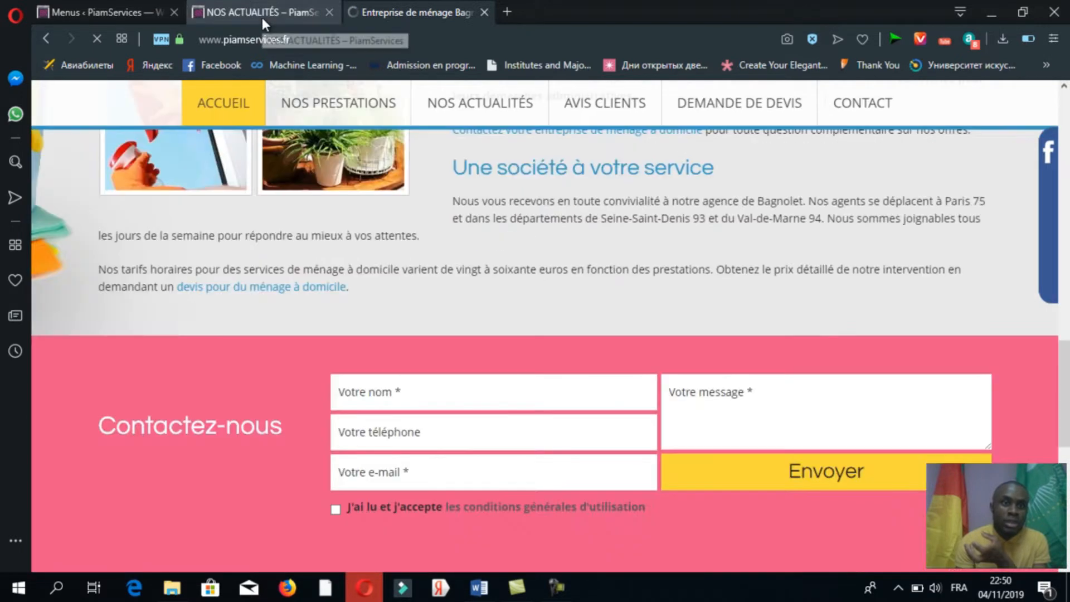
Open the ACCUEIL entry on the new PiamServices site and check the page it leads to.
click(262, 17)
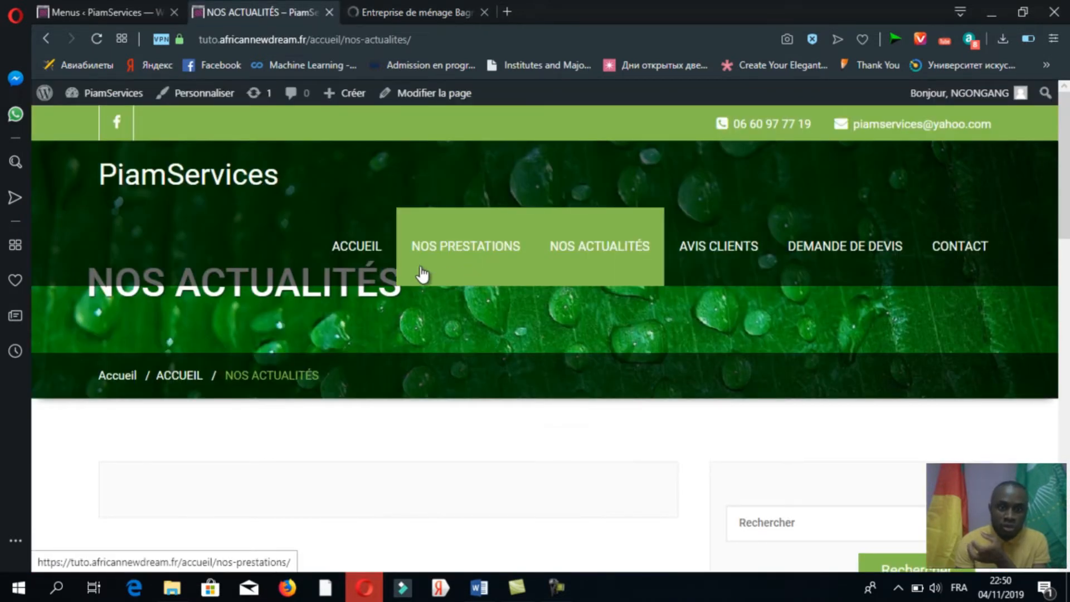
click(372, 256)
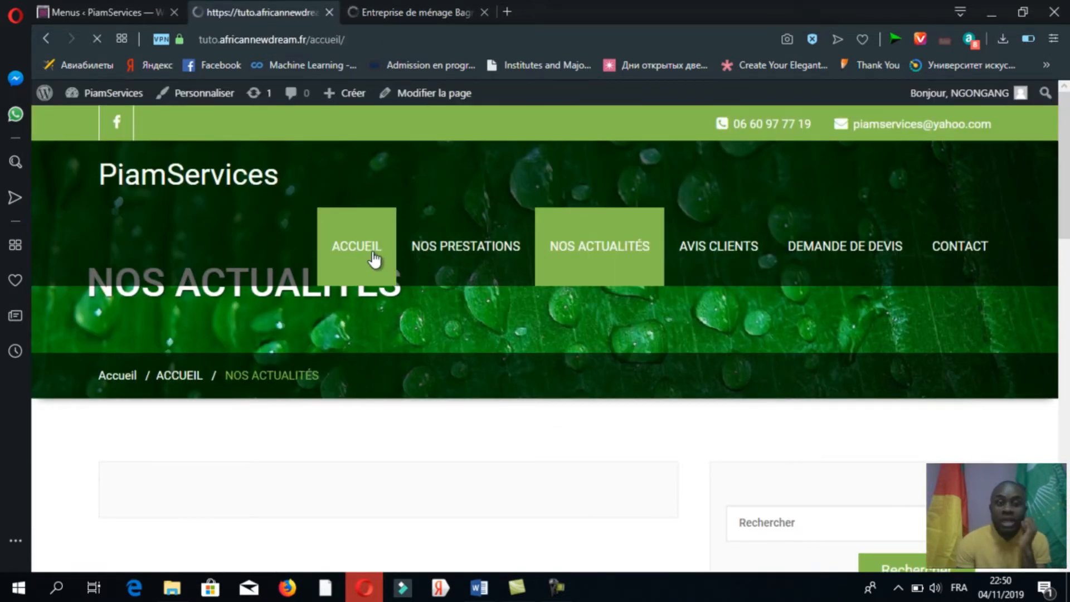
mouse_move(1069, 160)
mouse_down()
mouse_move(1069, 481)
mouse_move(1059, 161)
mouse_up()
In the menu editor, prepare a new custom link with the link text ACCUEIL, copied from the existing entry's navigation title.
click(110, 6)
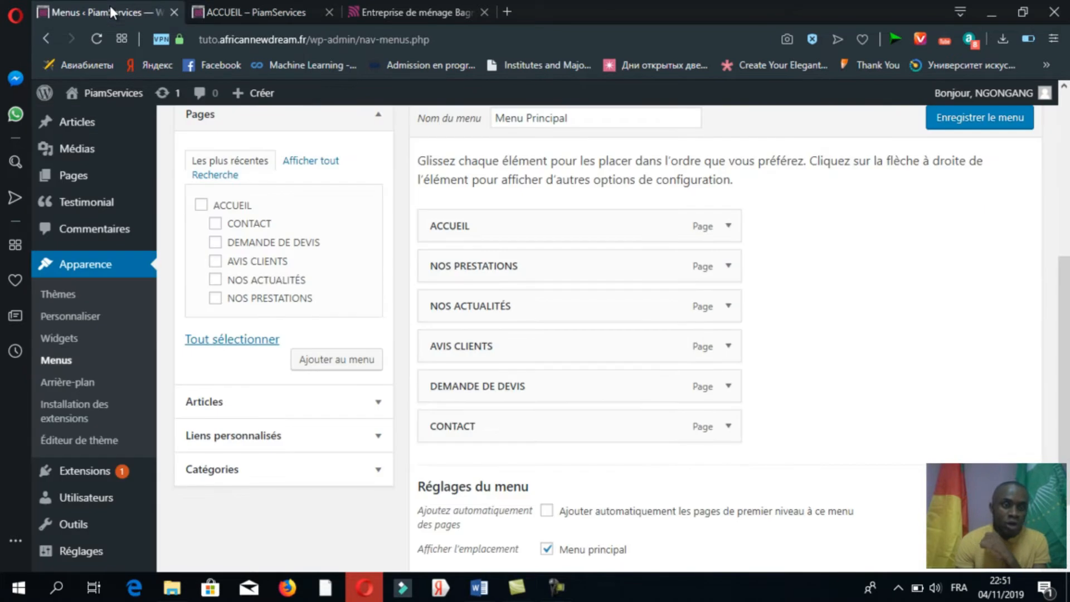
click(378, 118)
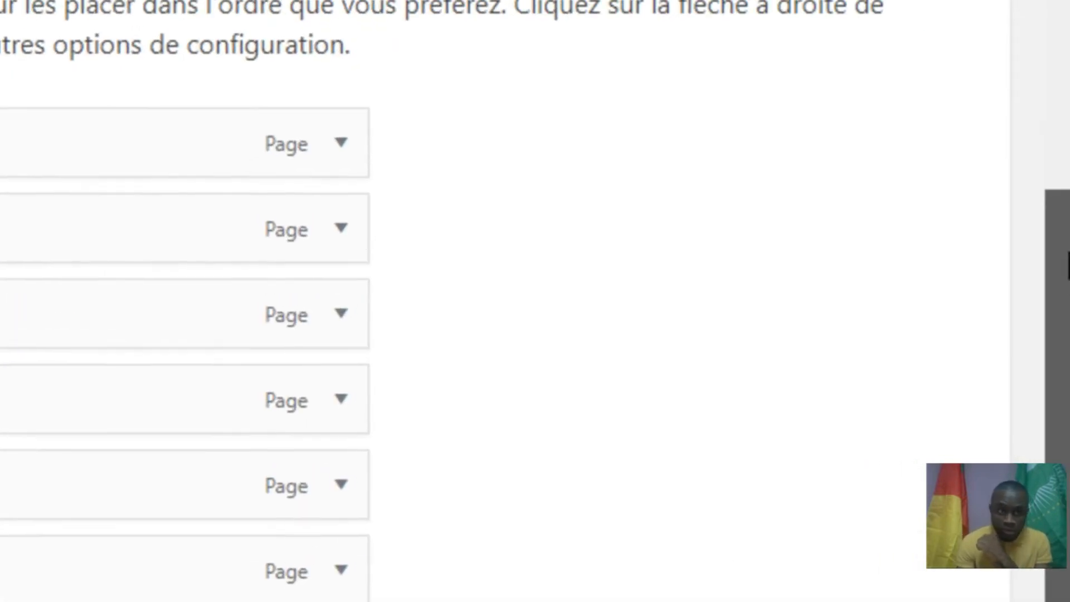
drag(1069, 252, 1069, 103)
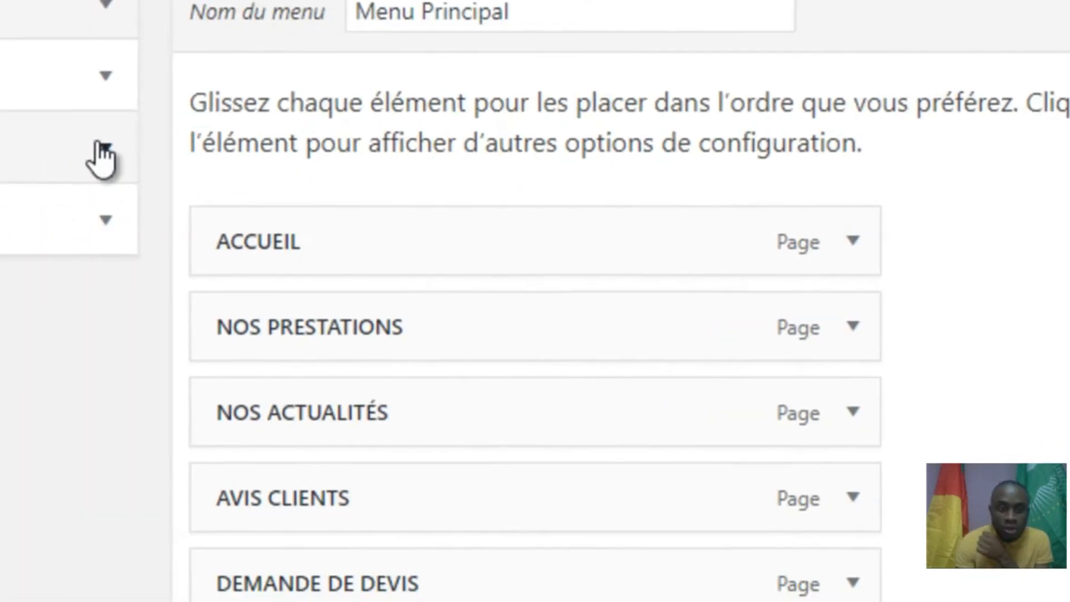
click(185, 113)
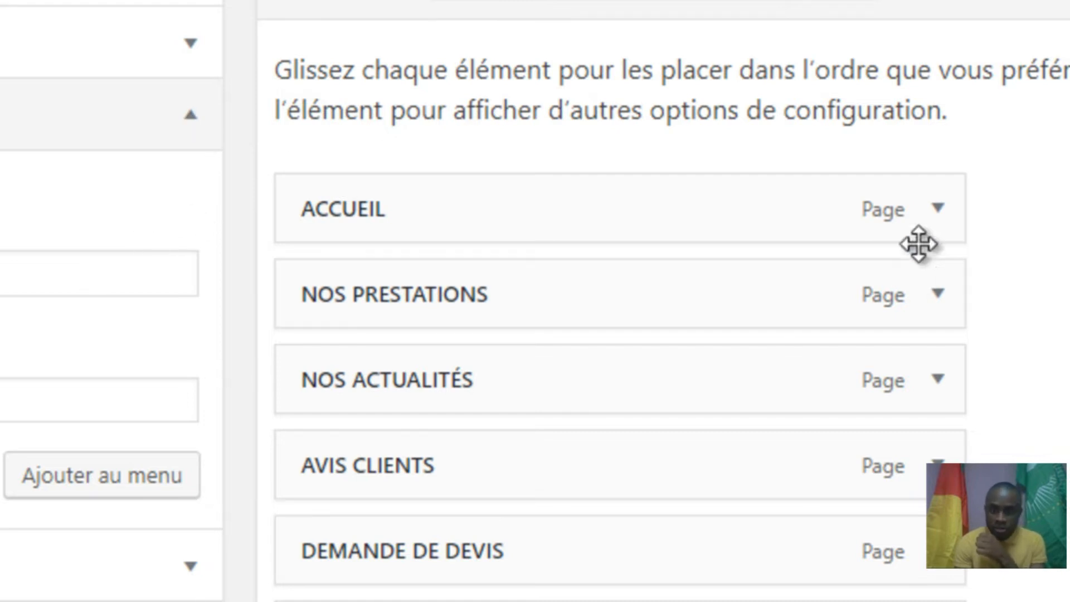
click(942, 210)
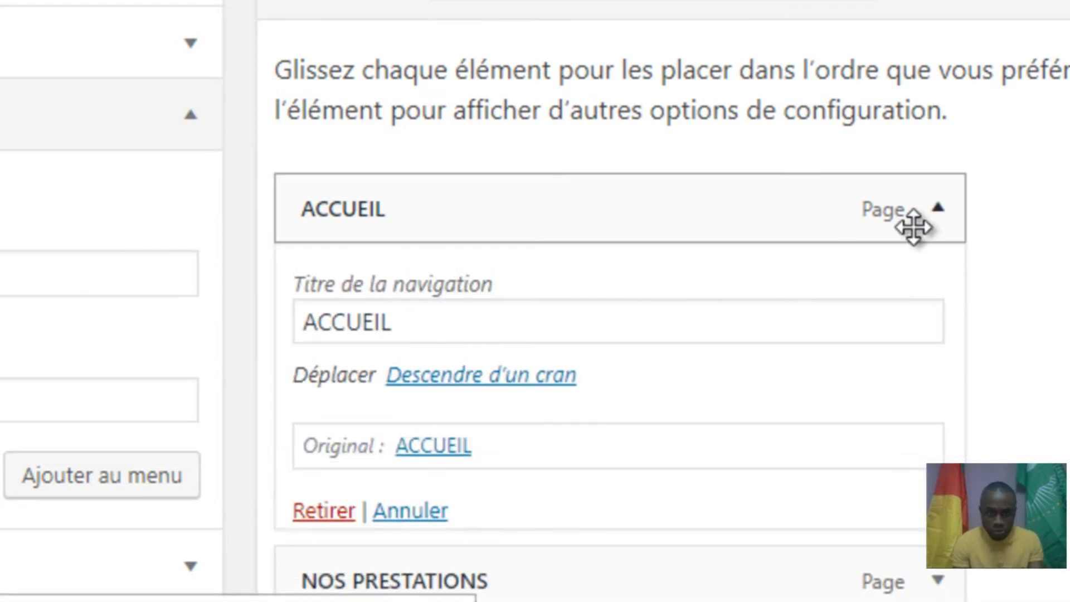
click(490, 329)
double_click(490, 330)
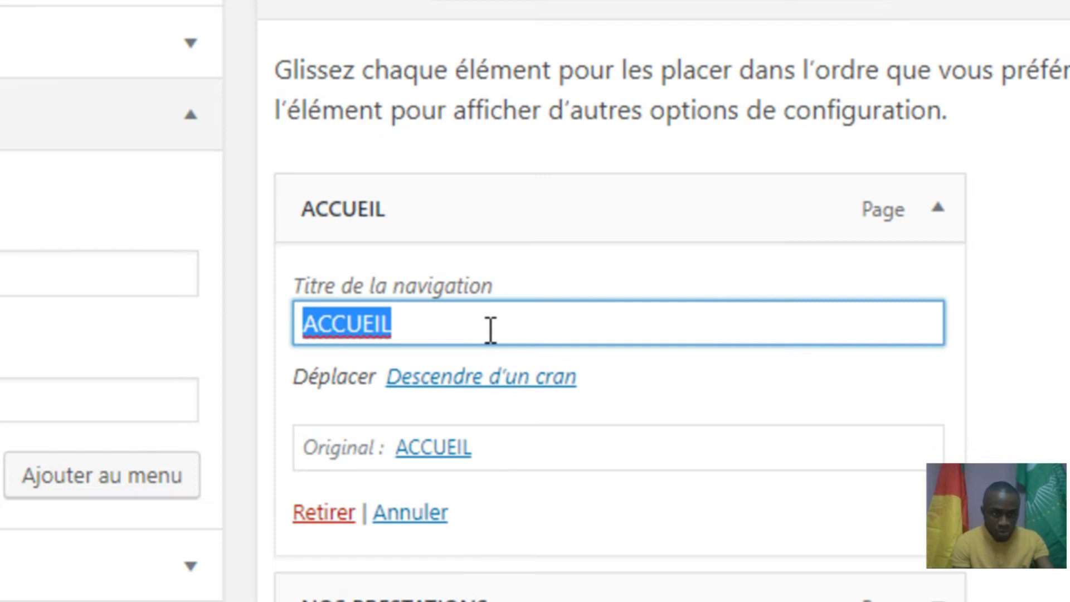
click(5, 398)
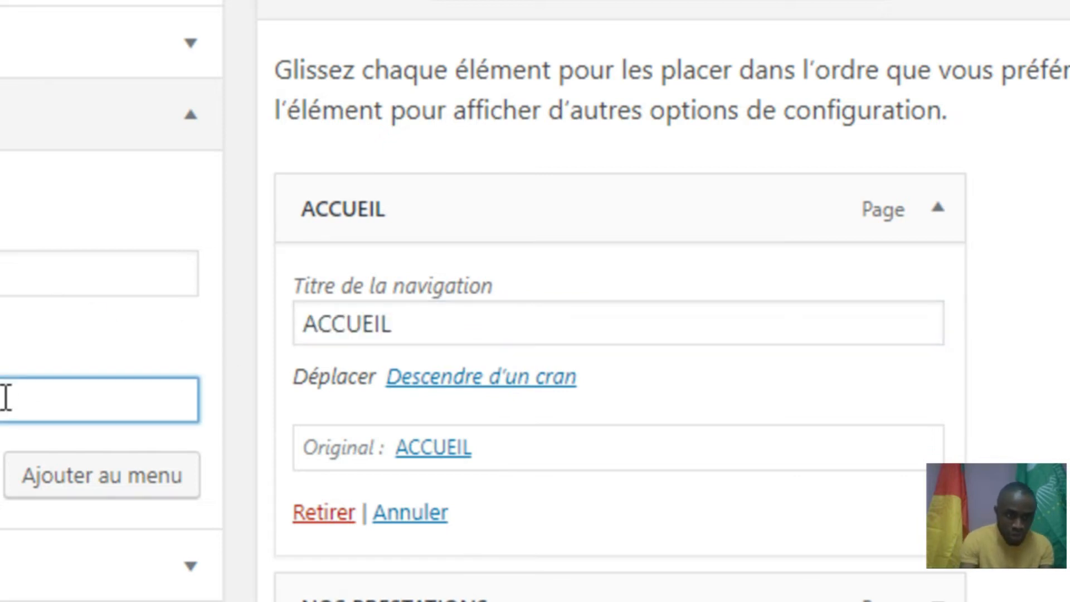
Set the custom link's web address to the home page address tuto.africannewdream.fr and add the link to the menu.
click(36, 277)
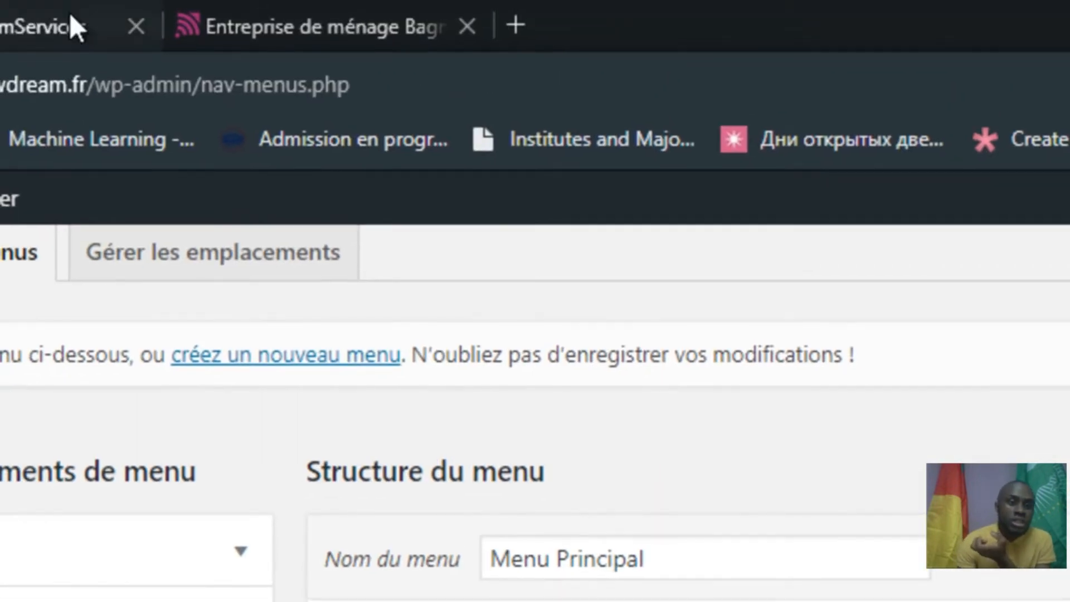
click(31, 21)
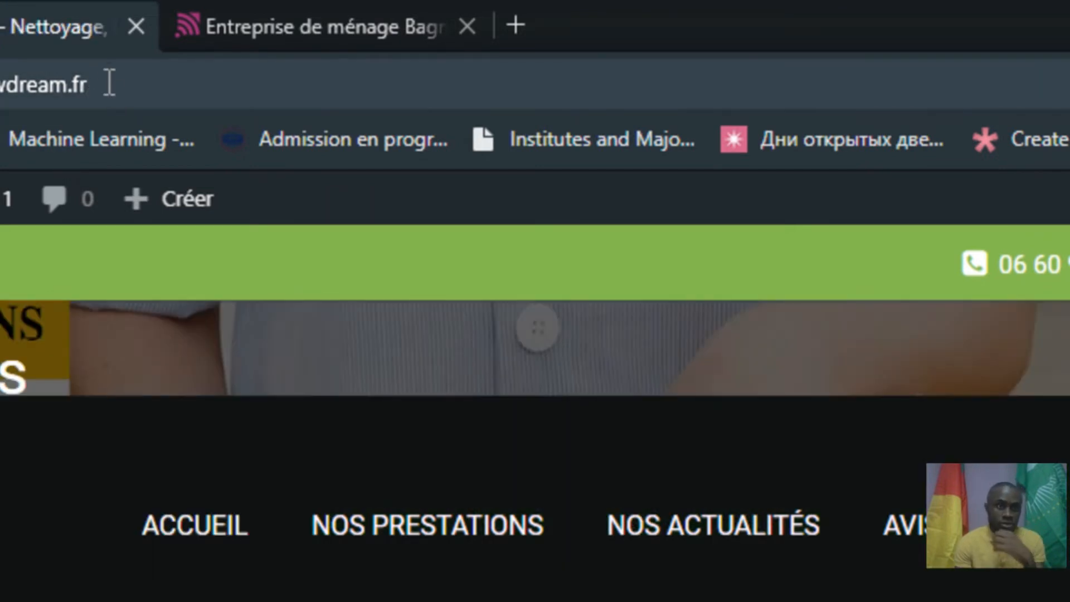
click(111, 85)
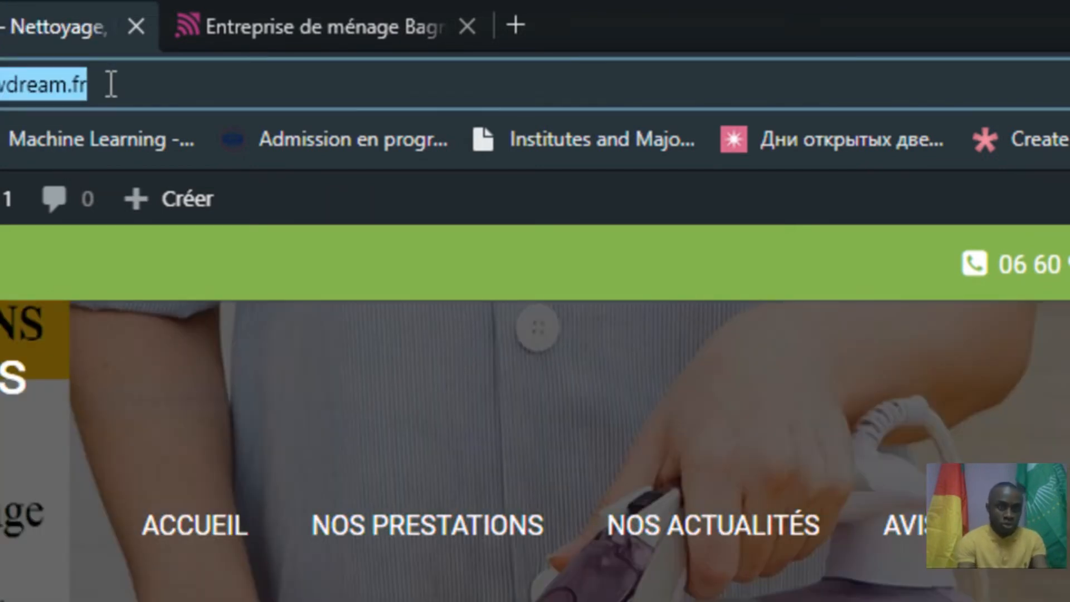
key(ctrl+shift+Tab)
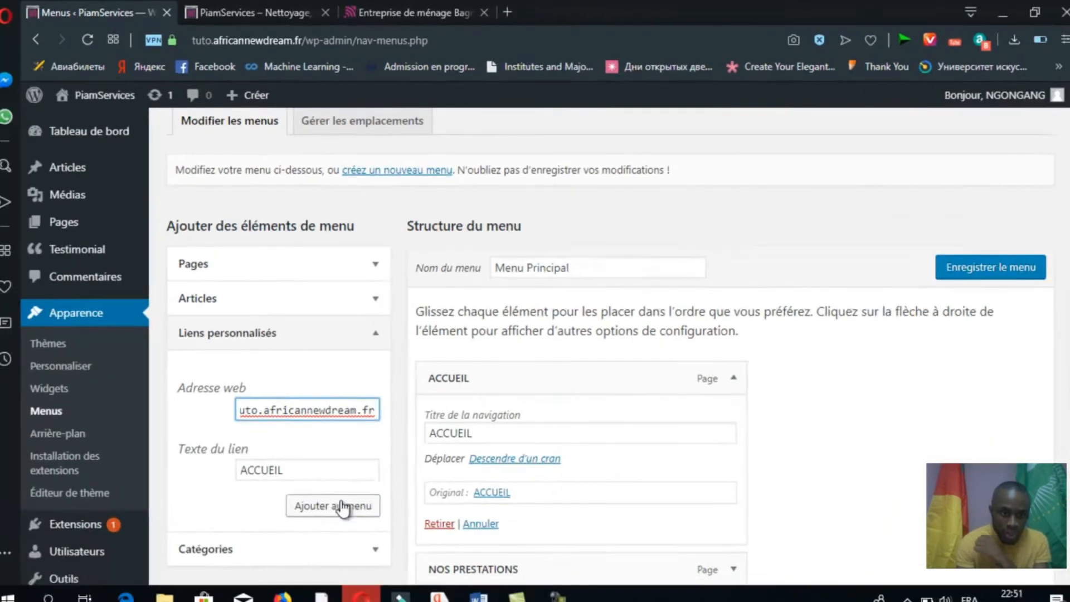
click(338, 496)
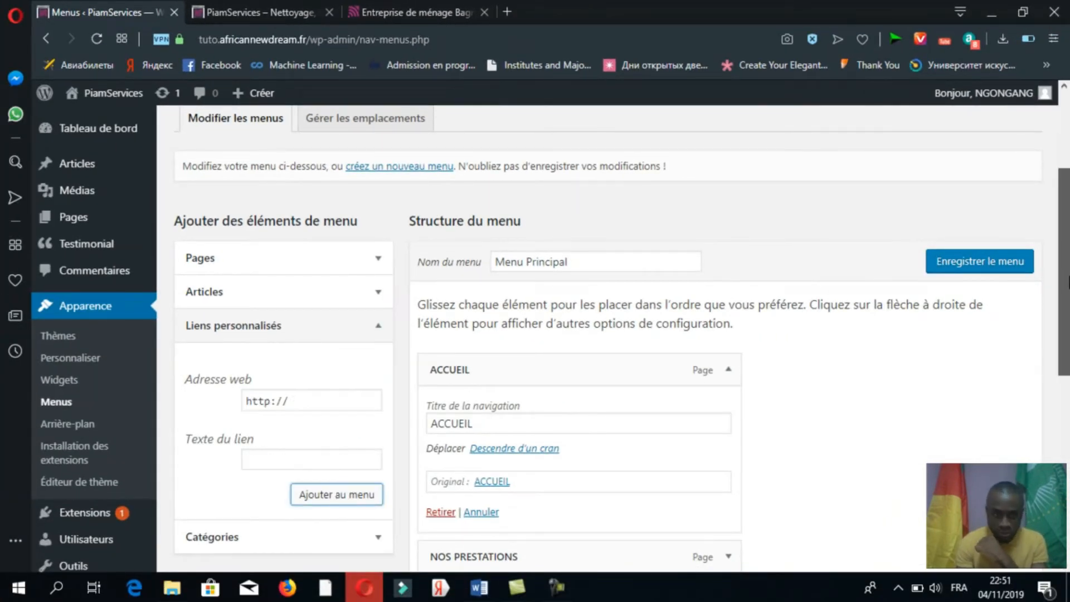
Place the ACCUEIL custom link first in the menu structure and remove the ACCUEIL page entry.
scroll(732, 368, down, 7)
drag(597, 353, 591, 276)
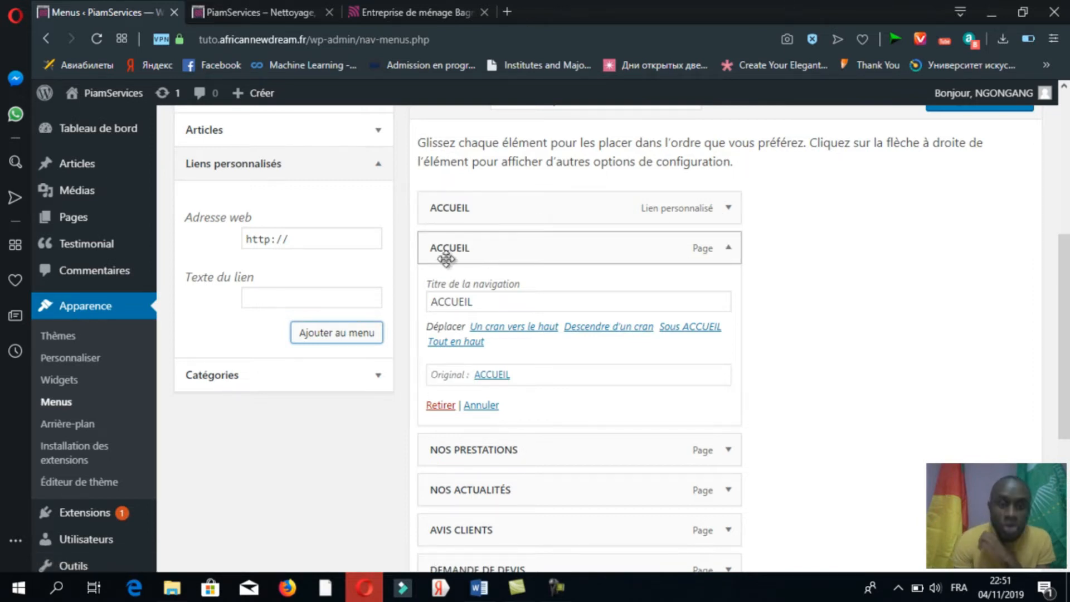
click(440, 405)
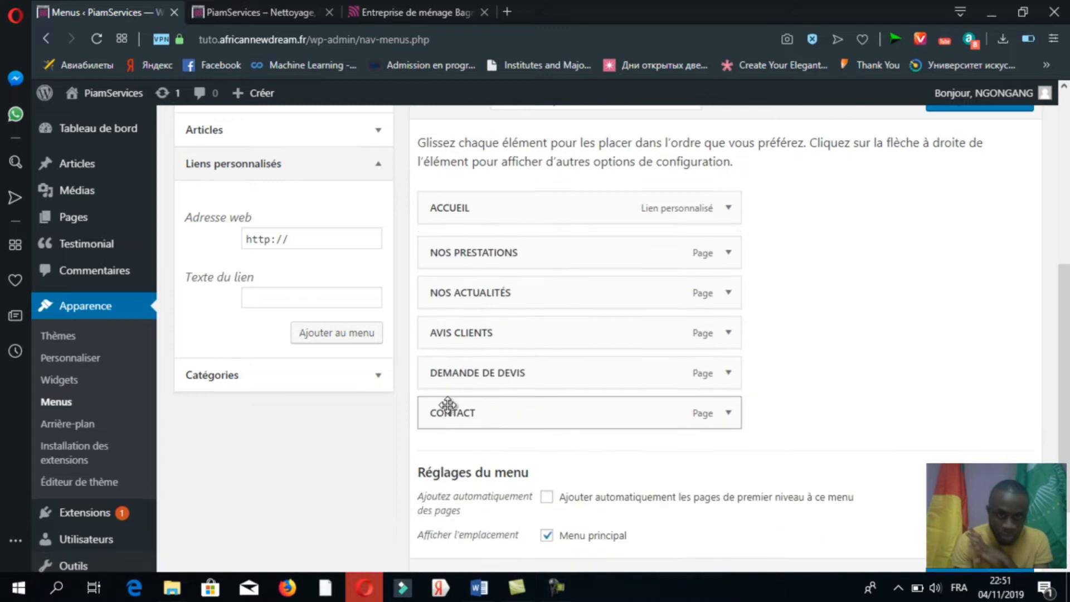
Save the changes to Menu Principal.
scroll(1023, 456, down, 3)
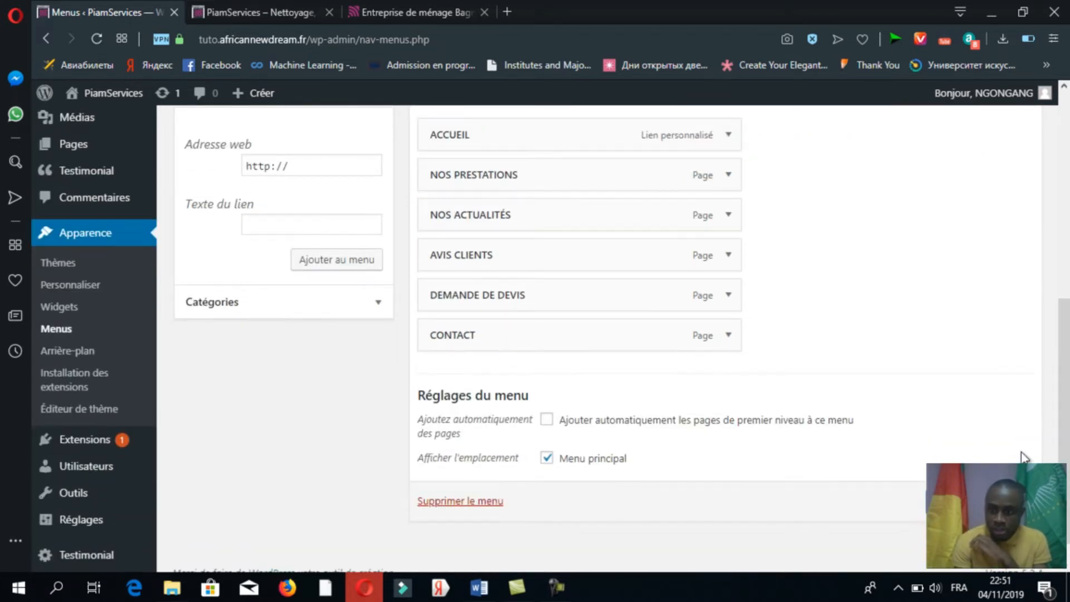
drag(1064, 440, 1064, 268)
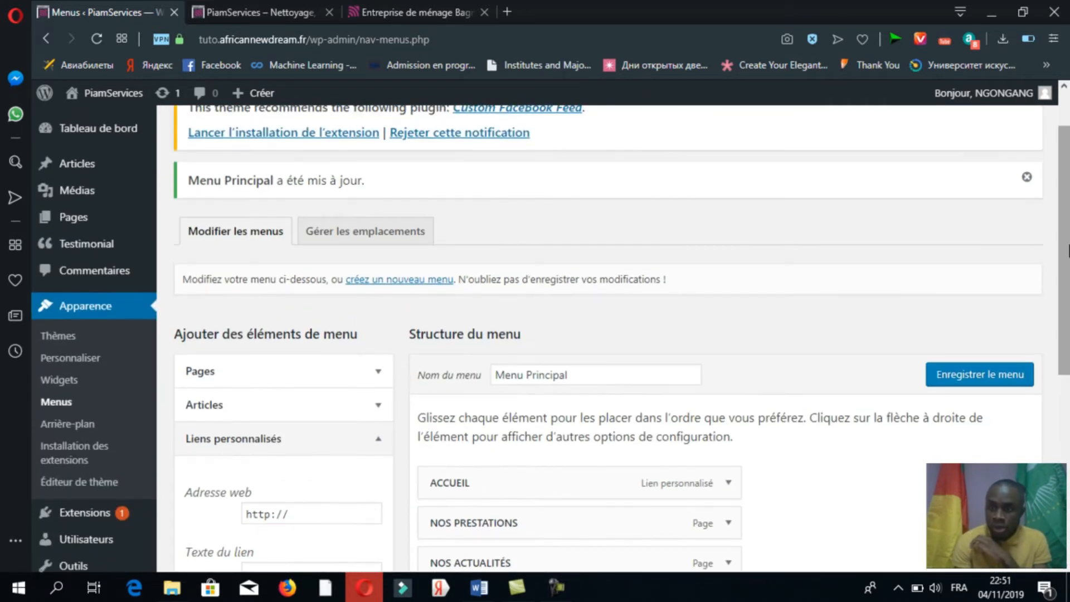
click(982, 379)
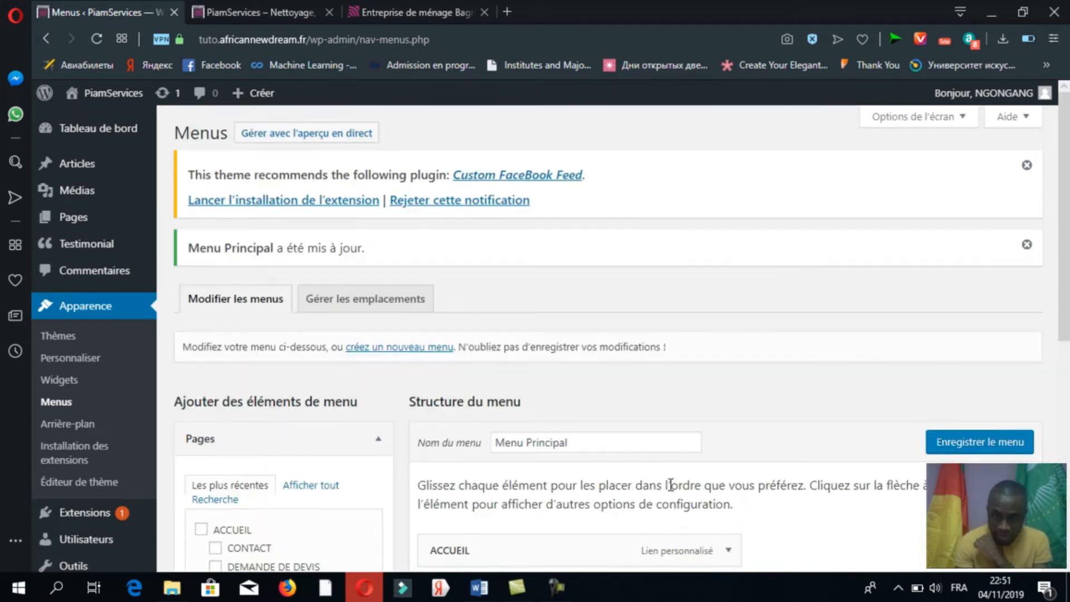
Reload the PiamServices home page, open NOS PRESTATIONS, and check that the ACCUEIL entry leads back to the home page.
click(264, 21)
click(97, 38)
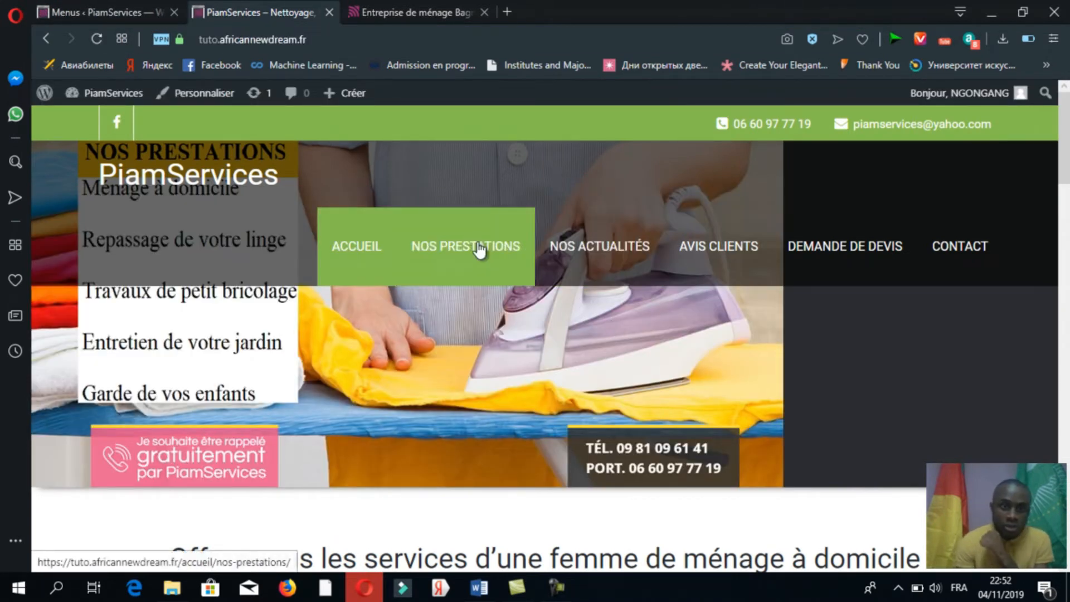
click(477, 246)
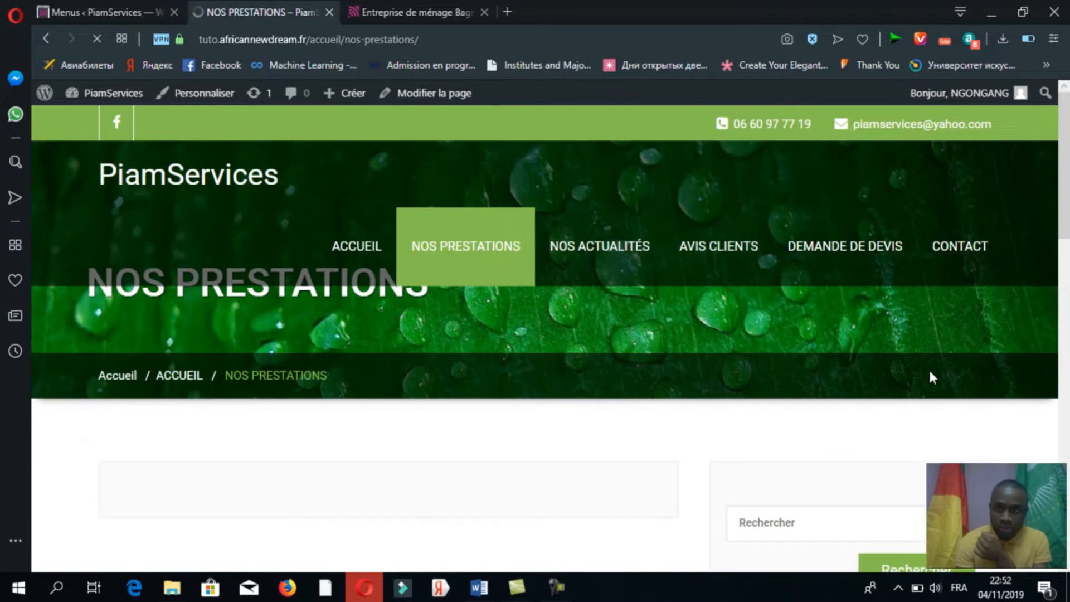
scroll(1055, 159, down, 10)
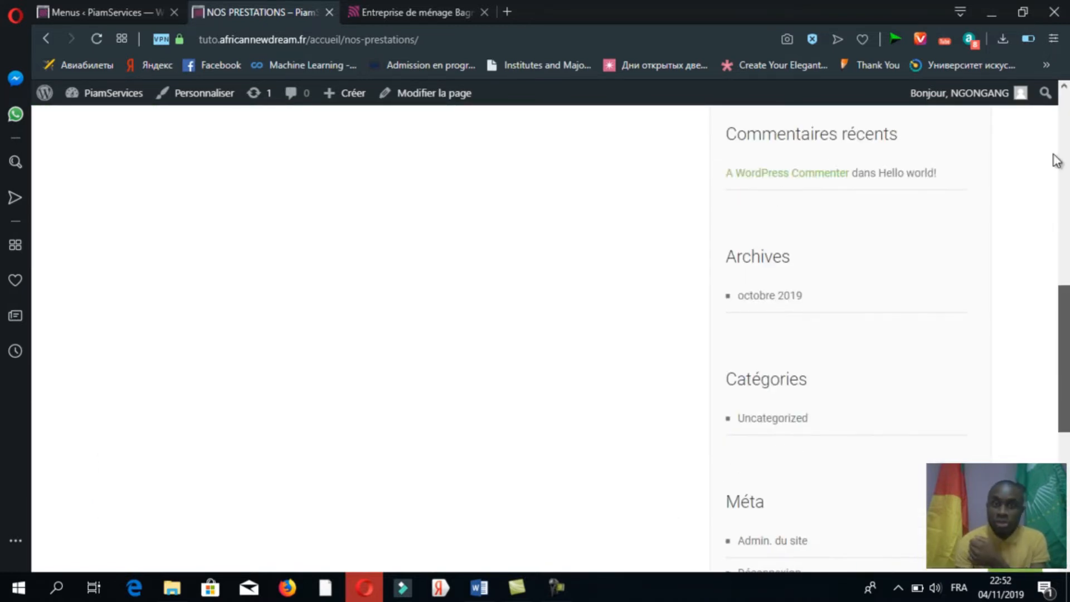
scroll(1058, 161, up, 10)
click(346, 255)
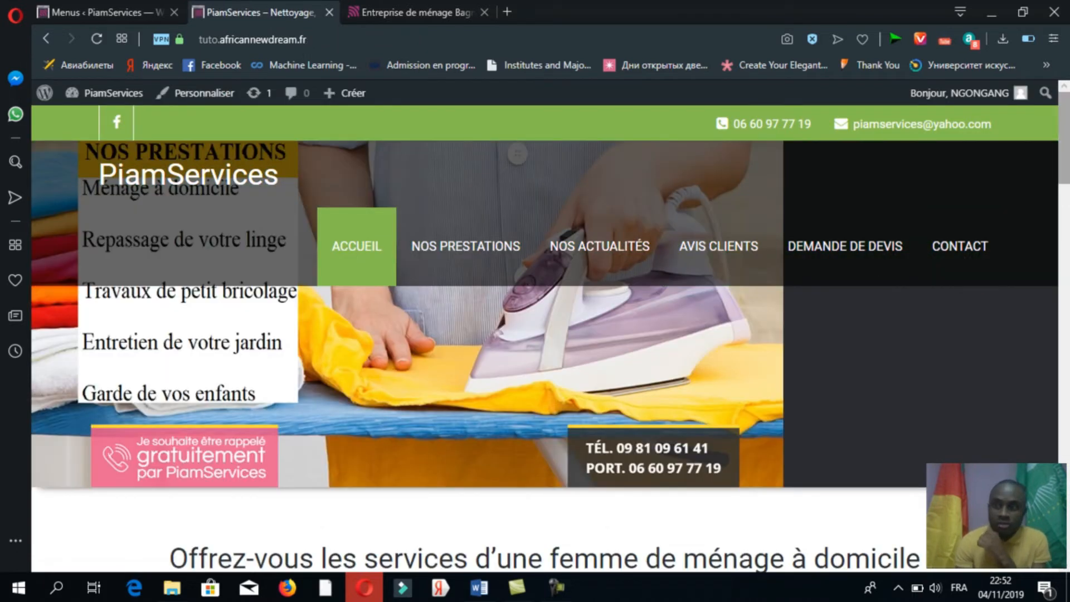
drag(1065, 142, 1069, 309)
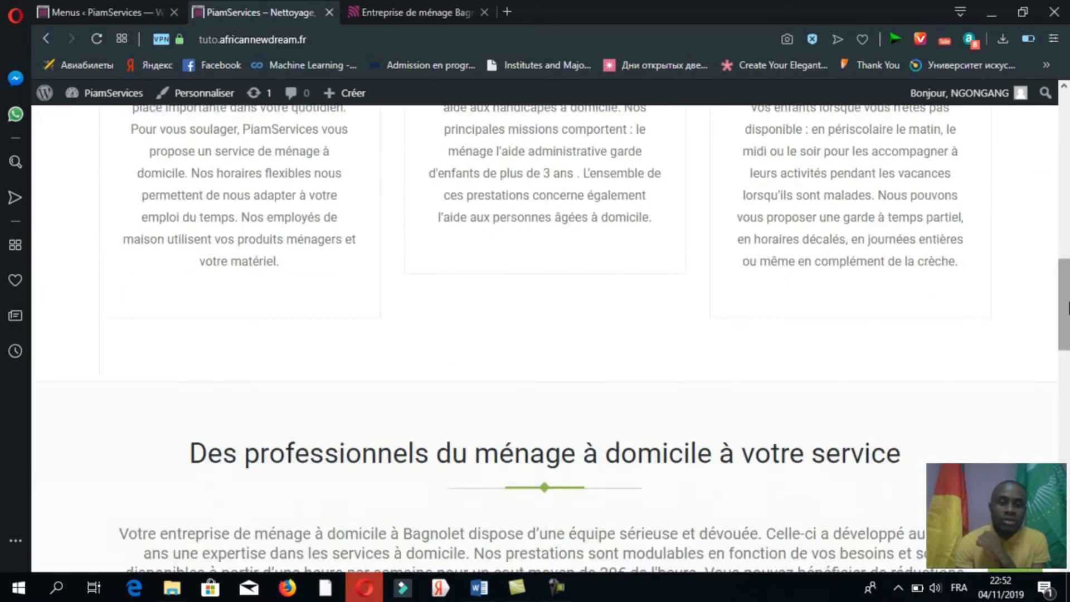
Return to the WordPress administration and open the article categories page.
click(121, 12)
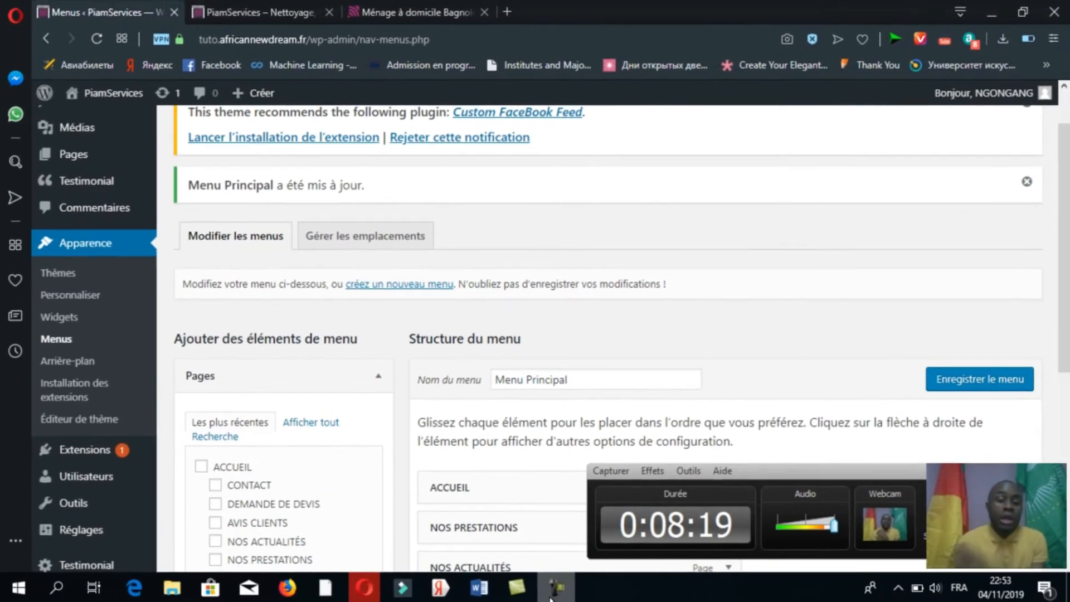
click(550, 597)
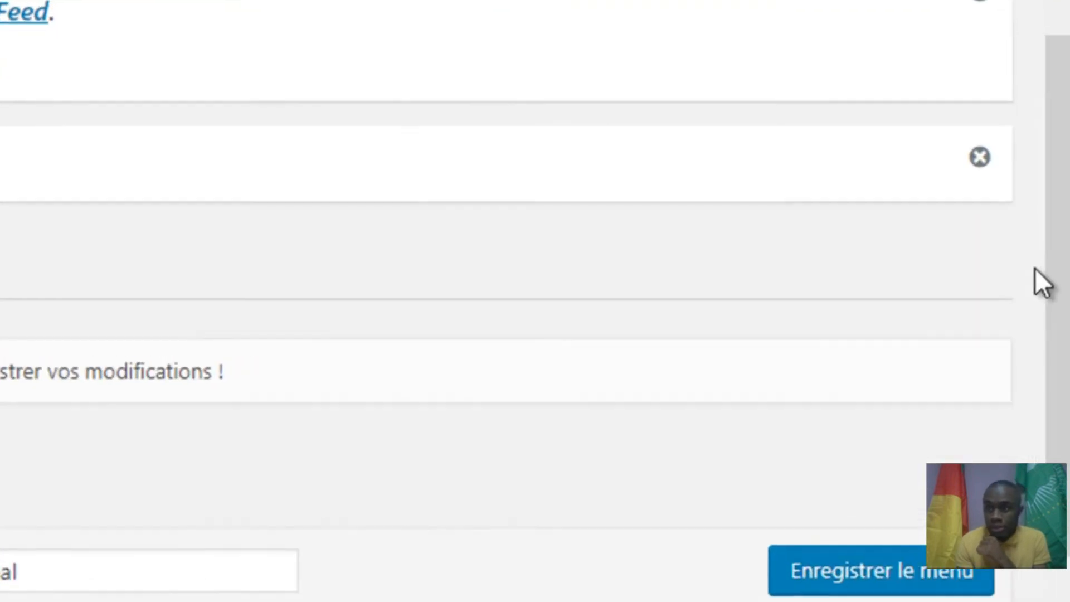
scroll(1055, 241, up, 2)
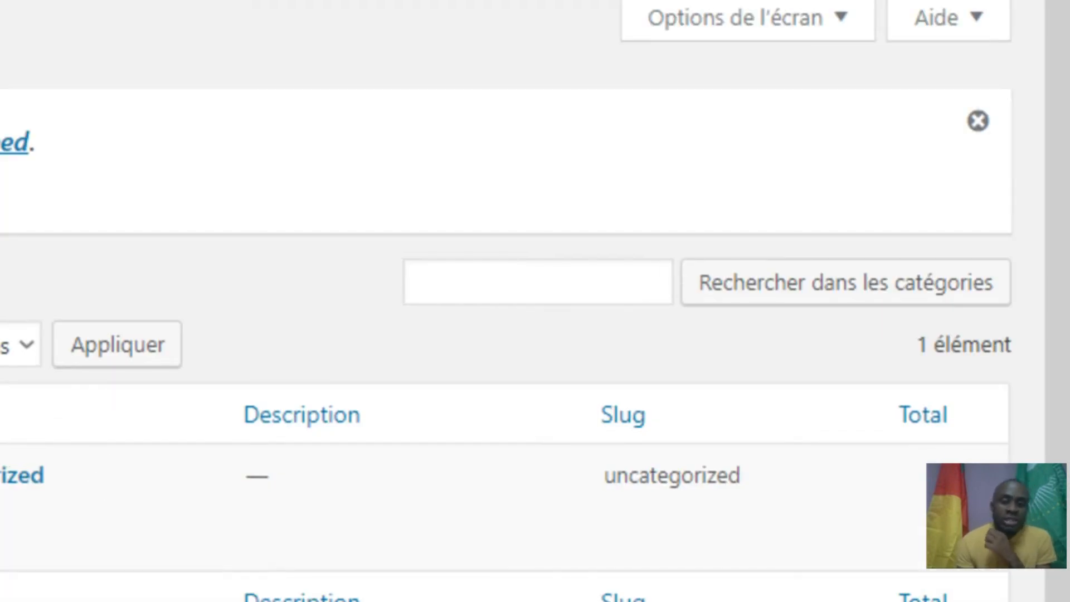
mouse_move(143, 538)
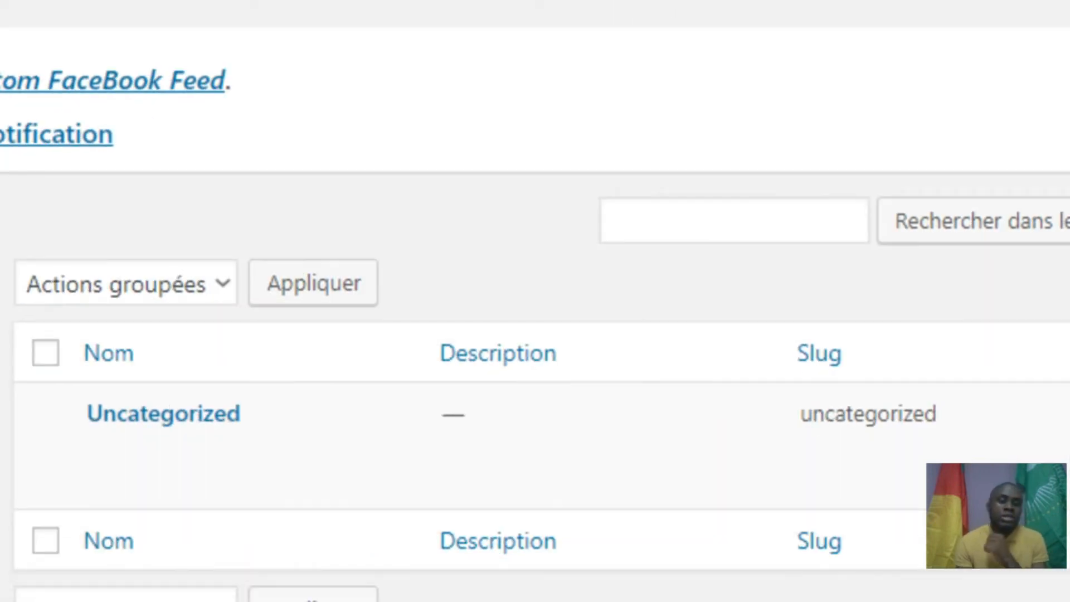
click(476, 129)
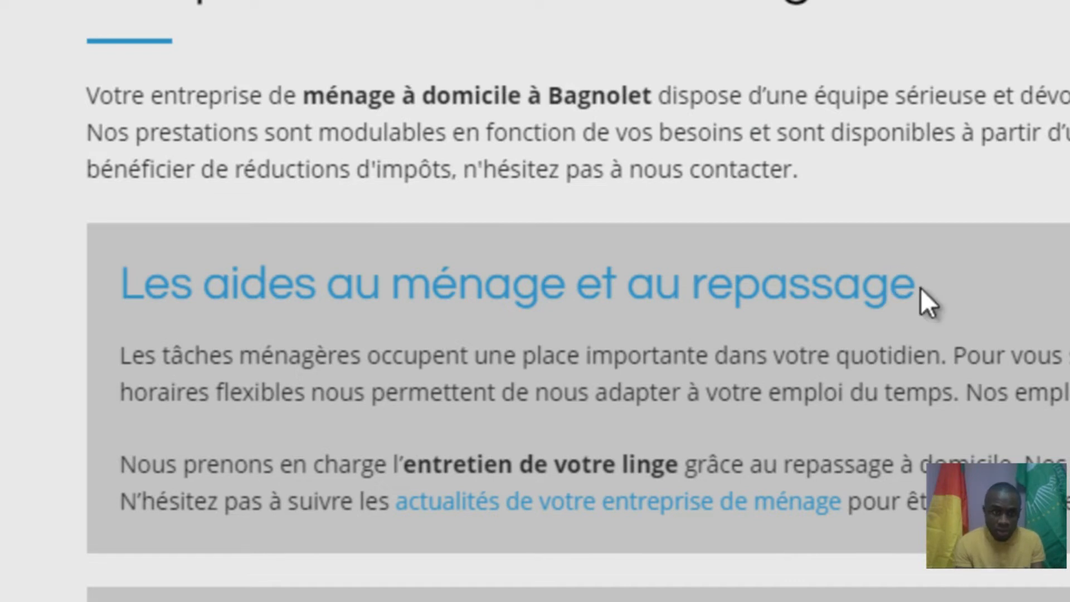
drag(921, 288, 109, 296)
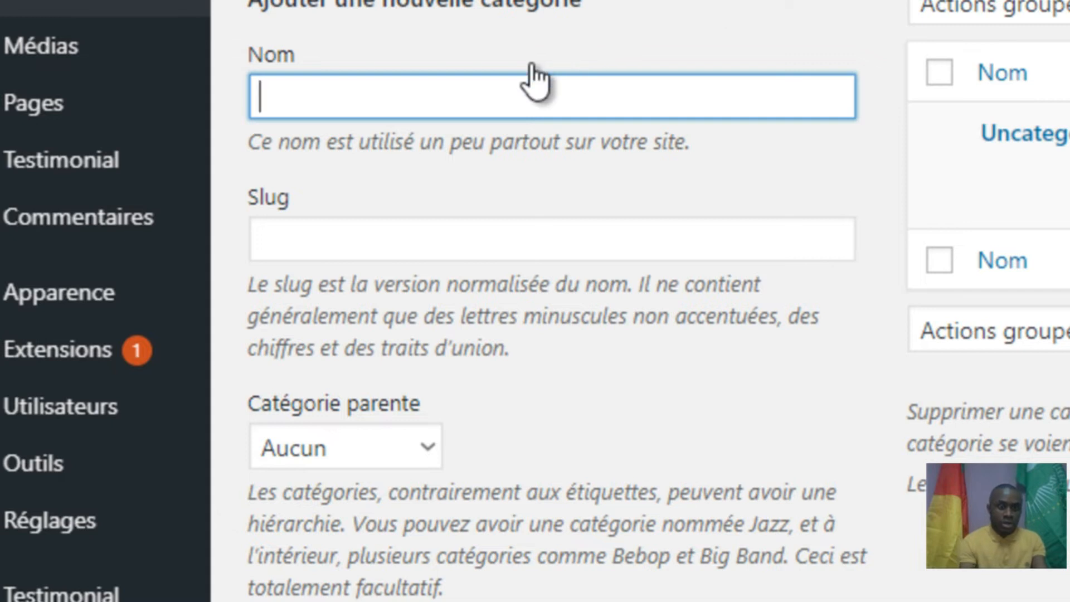
text(Les aides au ménage et au repassage)
drag(1065, 105, 1065, 406)
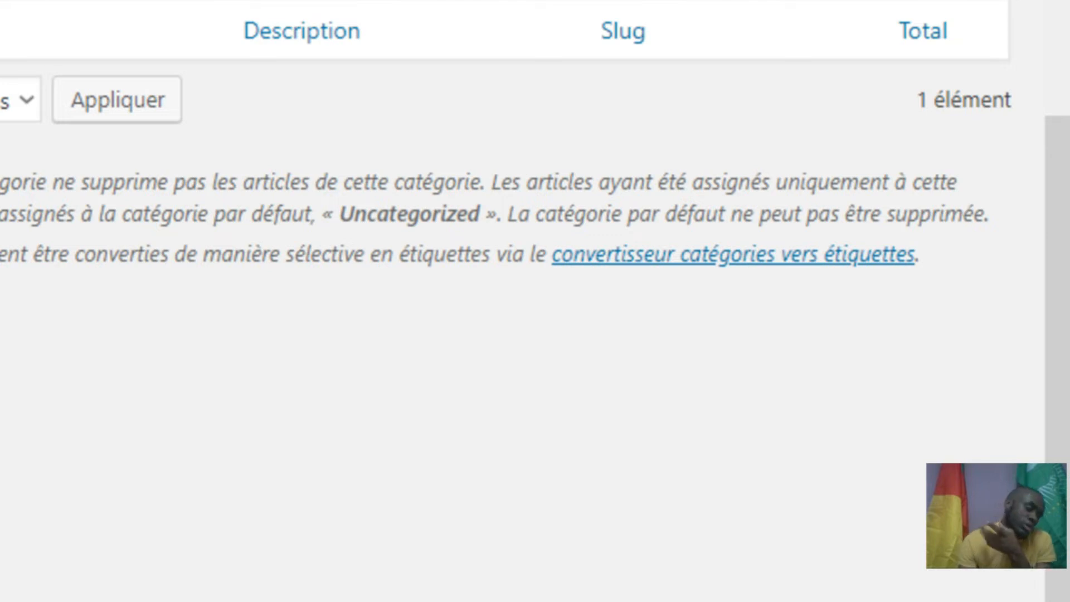
drag(1067, 336, 1066, 23)
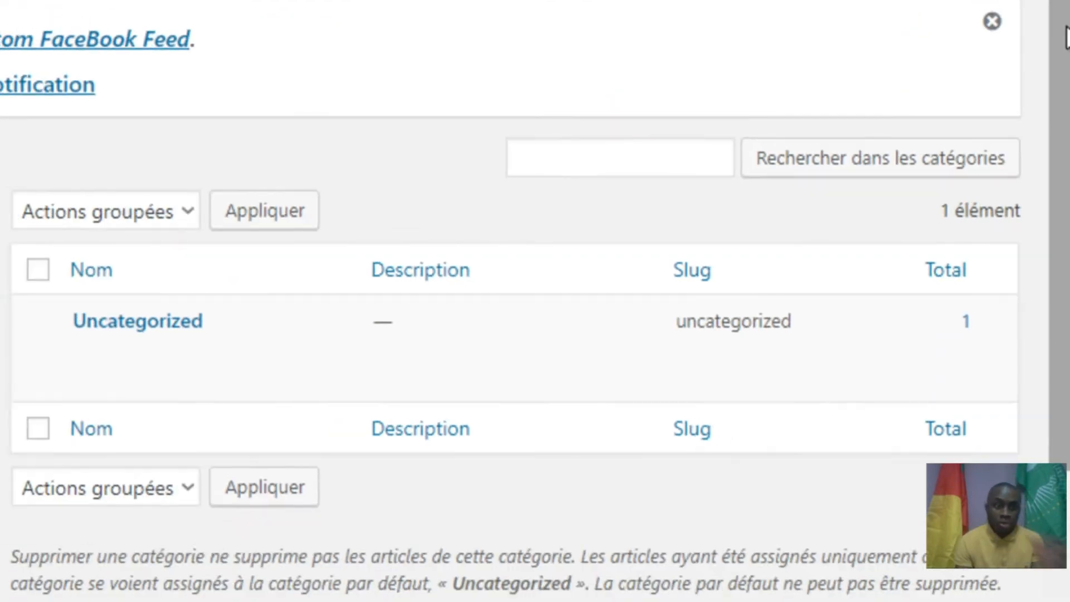
key(ctrl+a)
key(BackSpace)
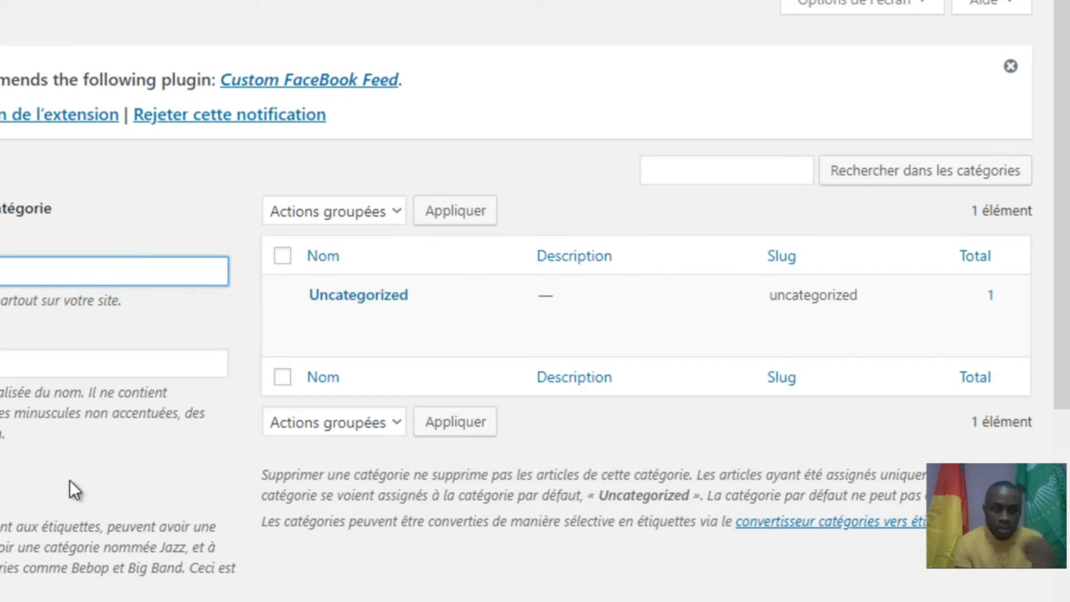
Add a new article category named Prestation de services.
drag(1066, 78, 1034, 318)
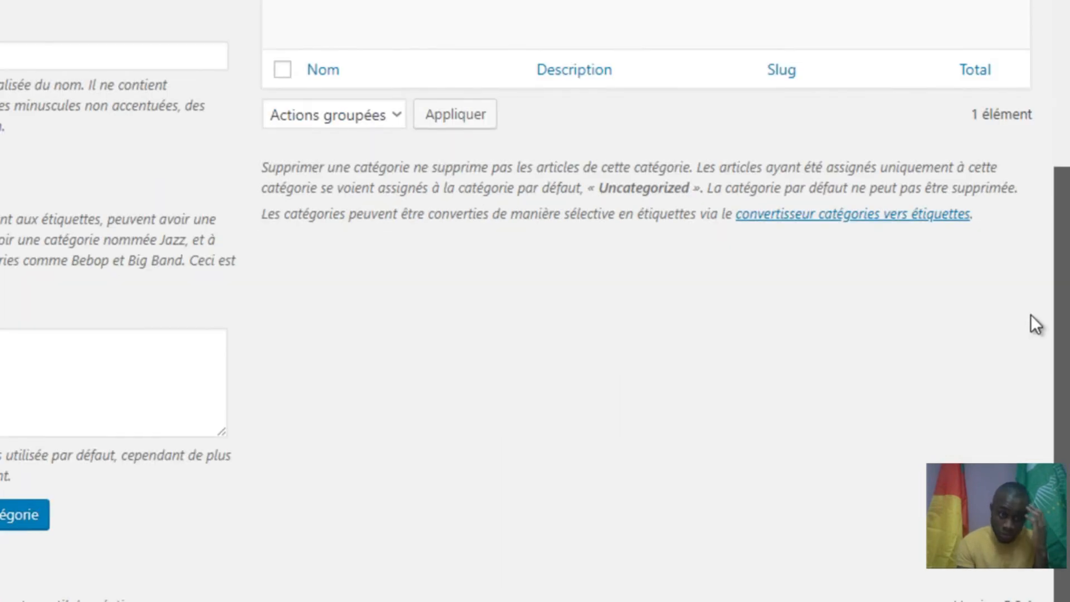
click(5, 529)
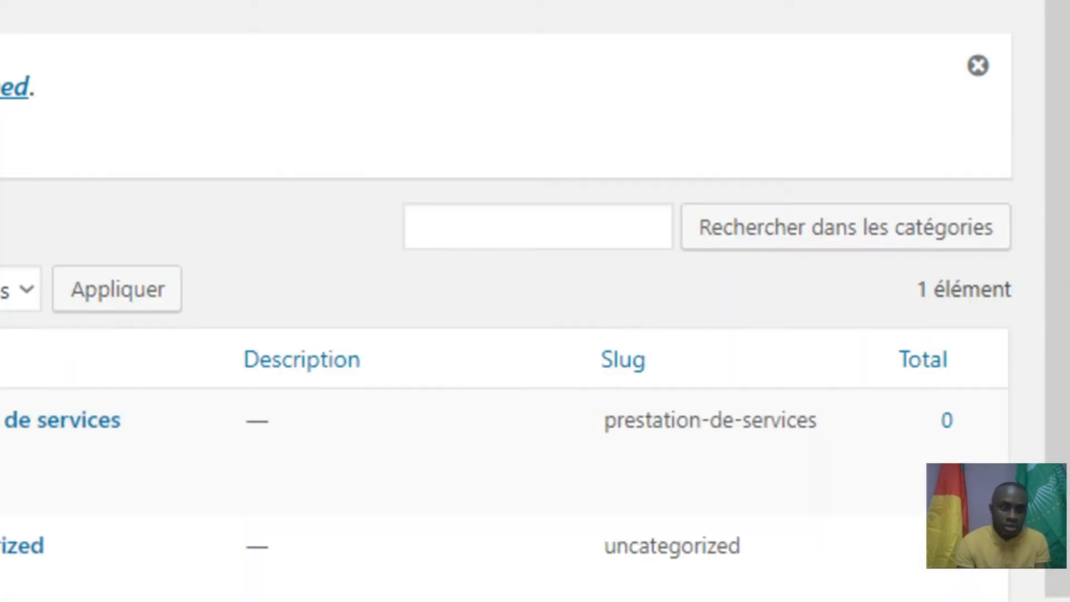
Add the category Les aides au ménage et au repassage with Prestation de services as its parent.
drag(1067, 175, 1063, 338)
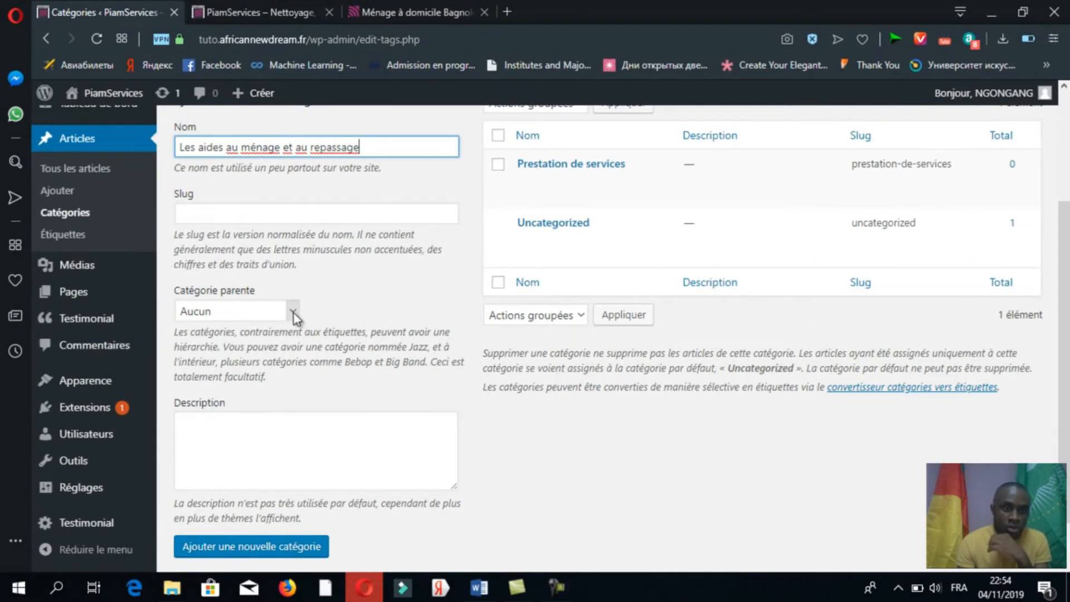
click(294, 313)
click(260, 347)
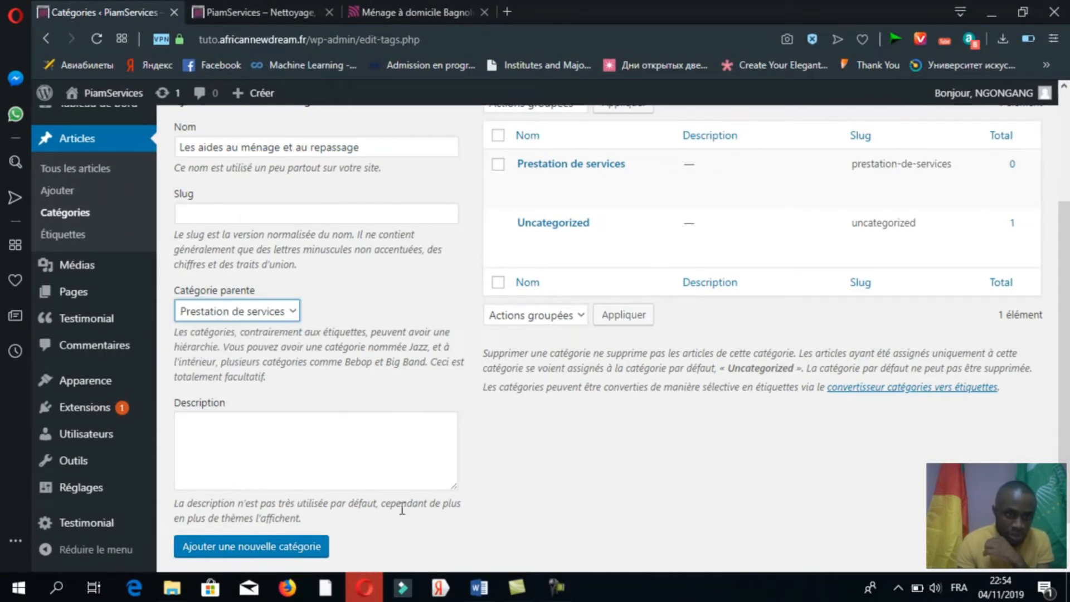
click(307, 548)
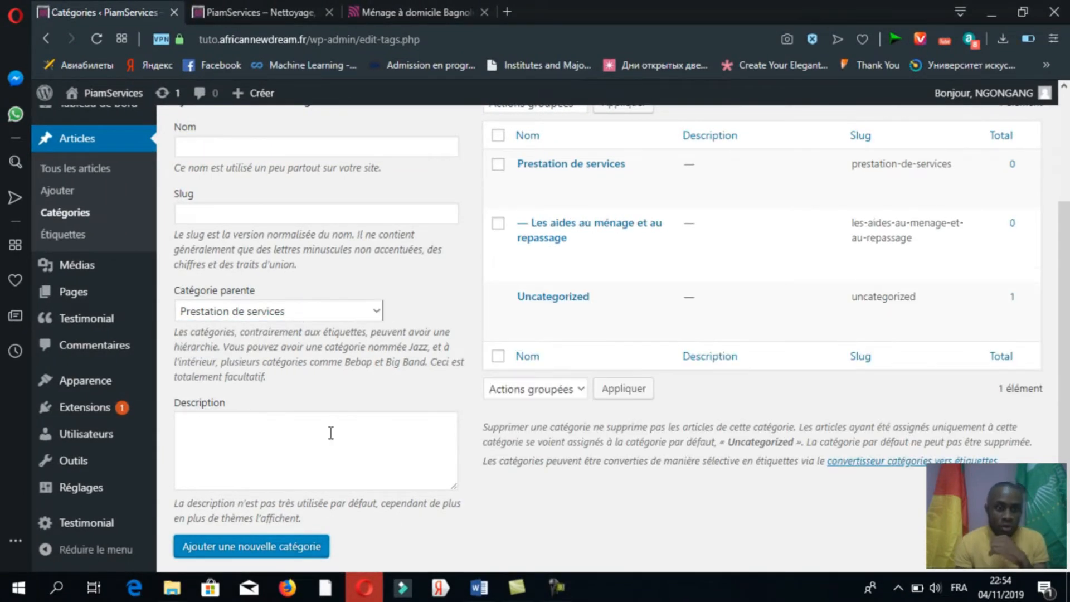
Copy the heading L'assistance aux personnes dépendantes from the piamservices.fr page and add it as a category under Prestation de services.
click(411, 8)
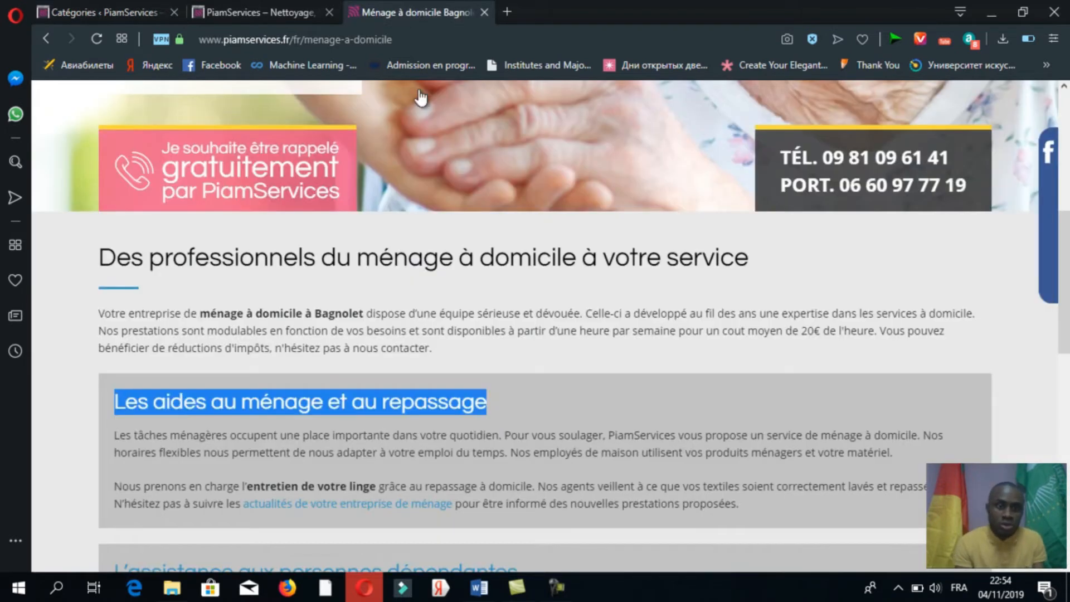
scroll(1066, 245, down, 5)
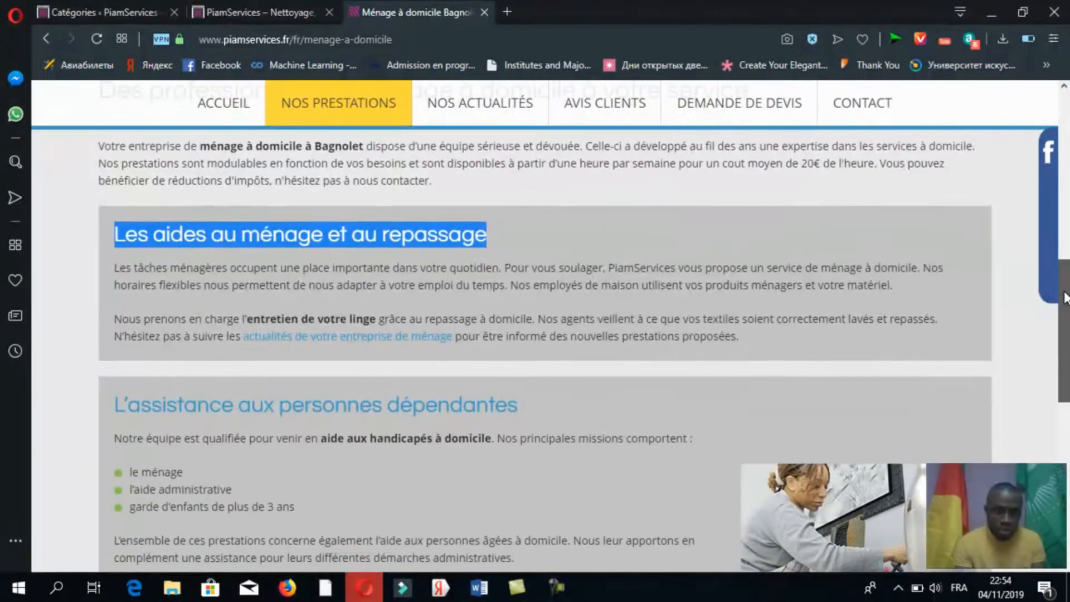
drag(538, 262, 113, 255)
key(ctrl+c)
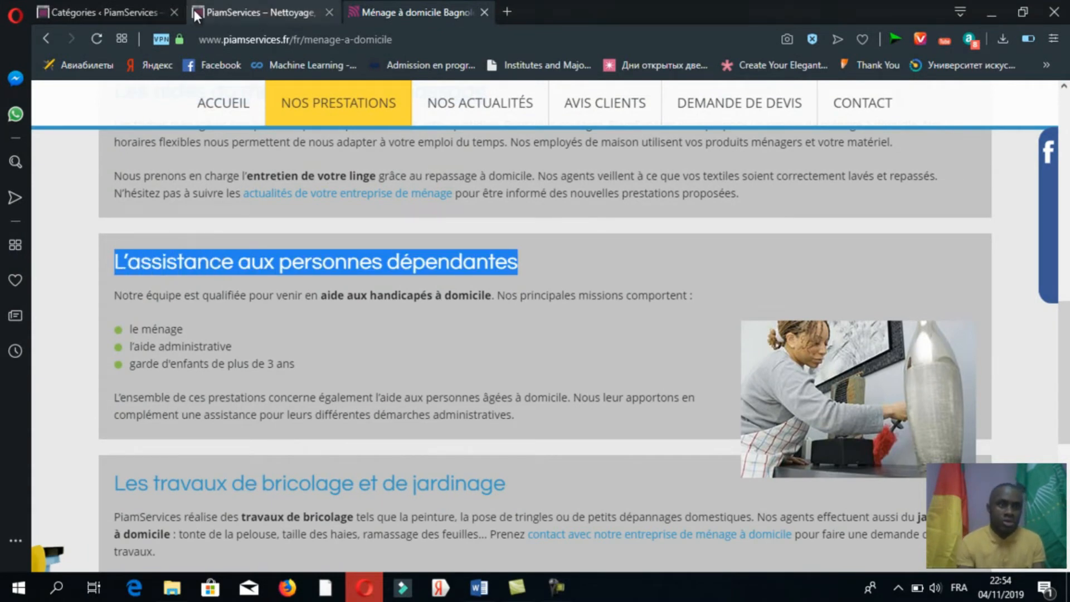
click(142, 9)
click(270, 144)
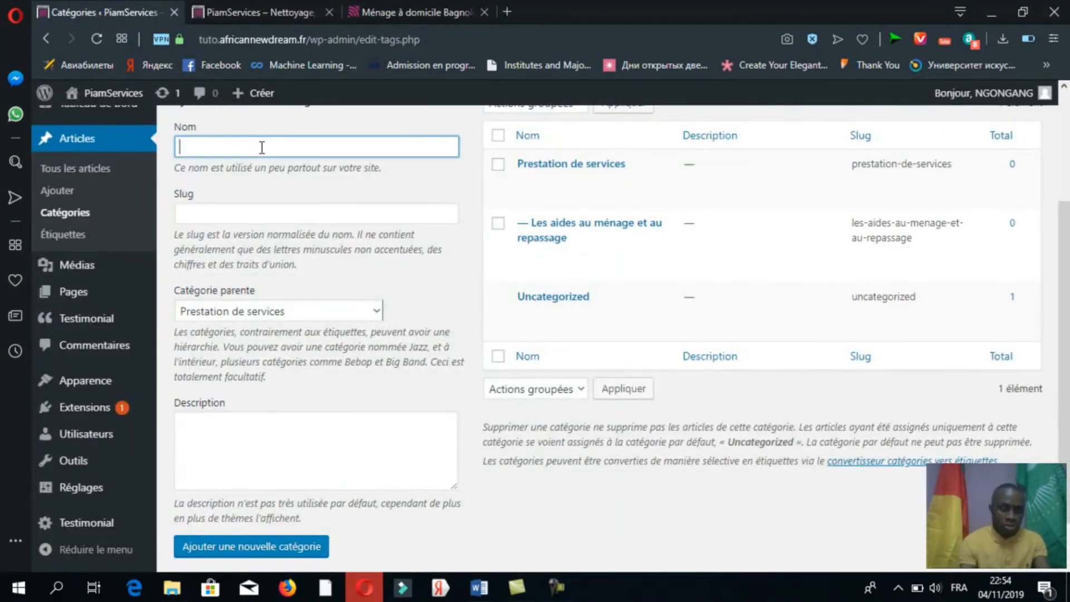
key(ctrl+v)
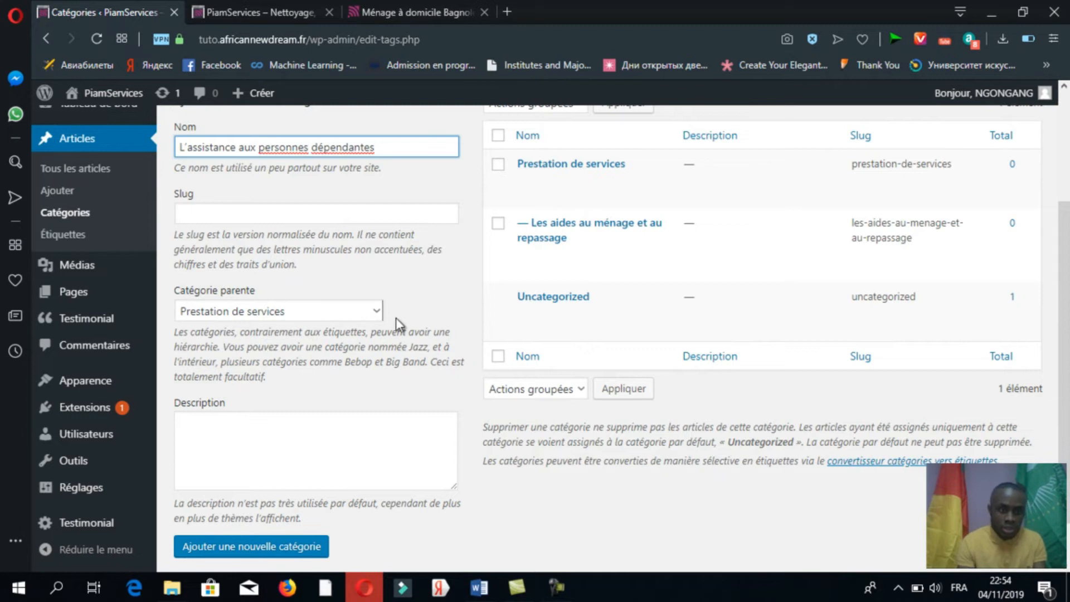
click(306, 547)
Copy the heading Les travaux de bricolage et de jardinage from the reference page and add it as a category under Prestation de services.
click(365, 20)
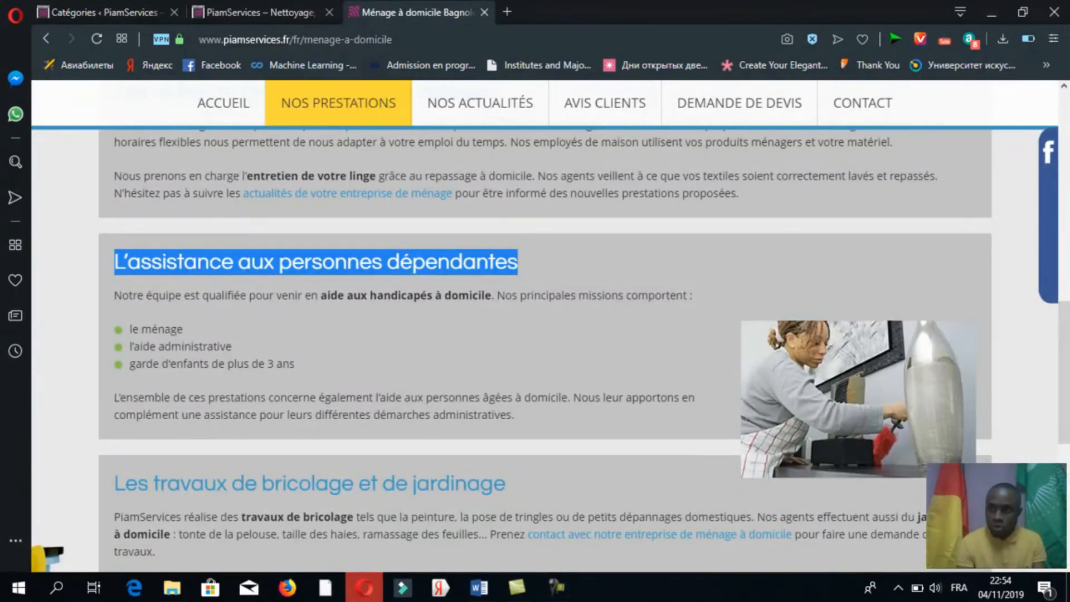
scroll(535, 334, down, 2)
drag(516, 411, 114, 418)
key(ctrl+c)
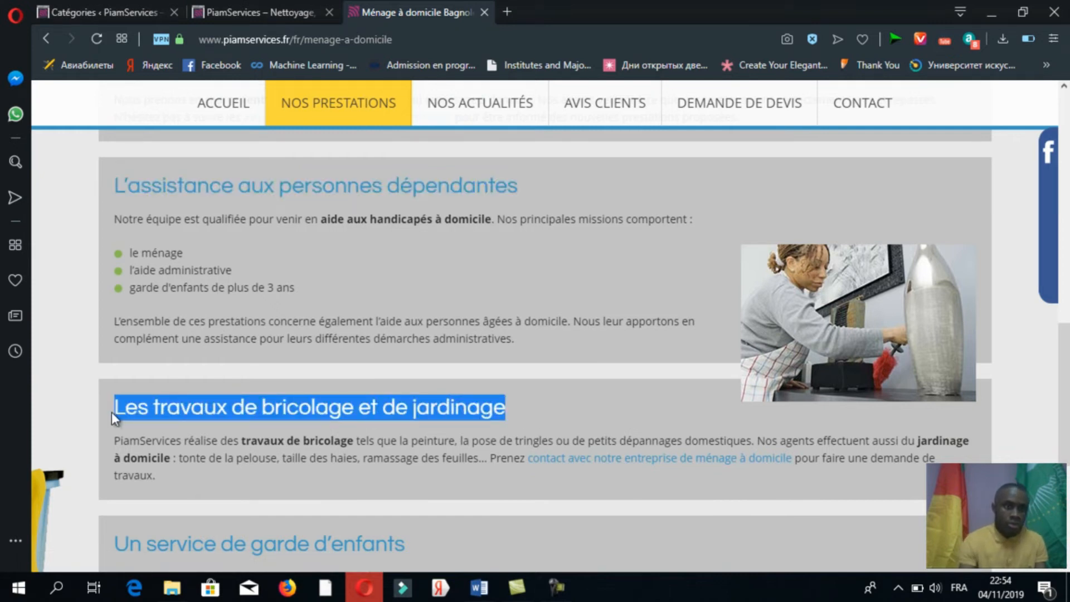
click(146, 7)
click(237, 148)
key(ctrl+v)
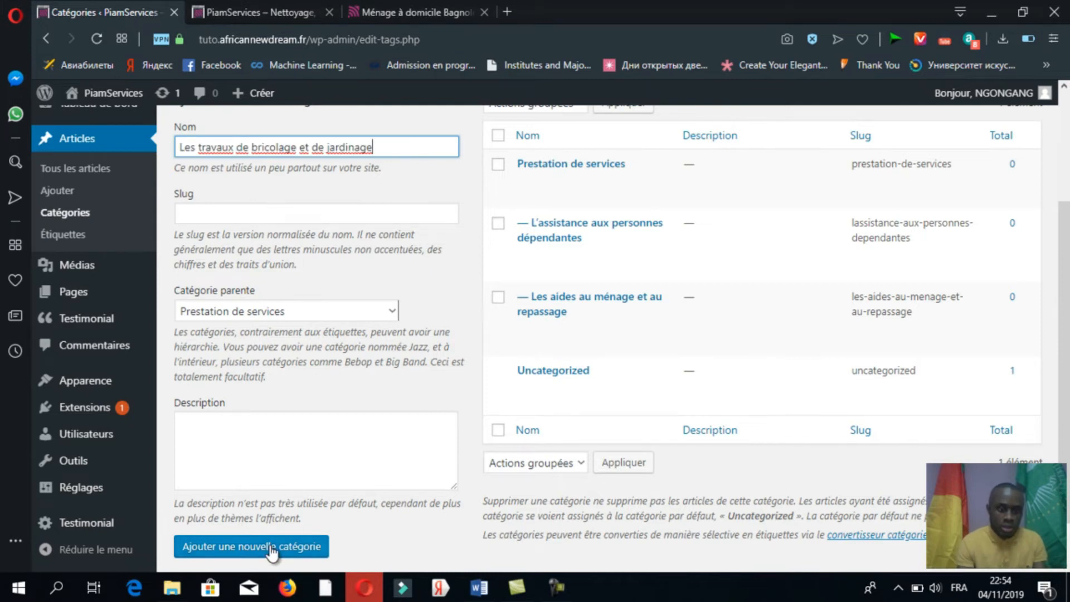
Take the heading Un service de garde d'enfants from the reference page and add it as a category under Prestation de services.
click(403, 13)
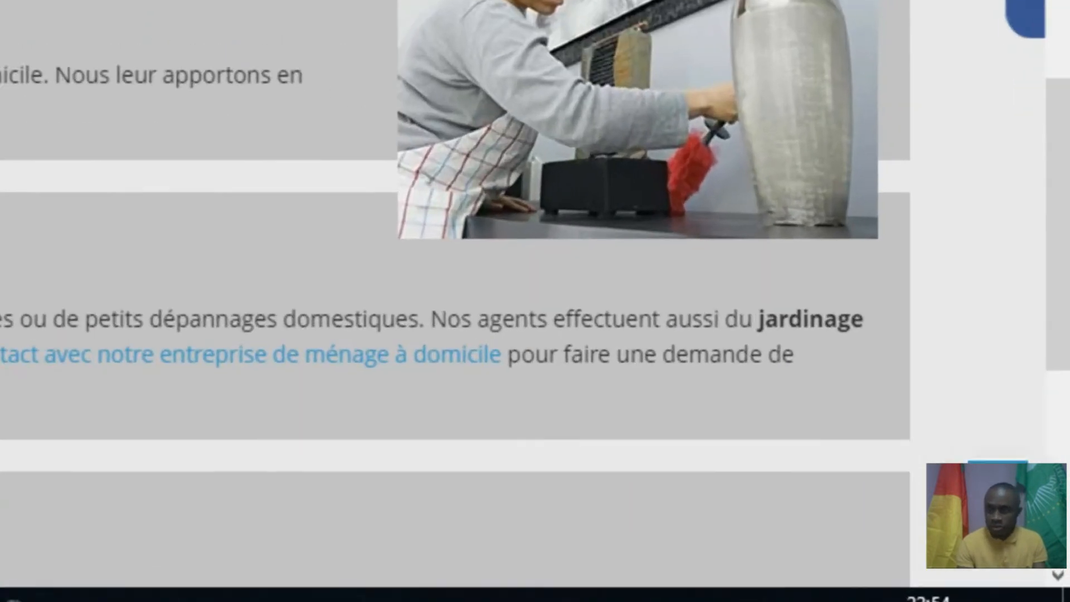
drag(1065, 149, 1058, 307)
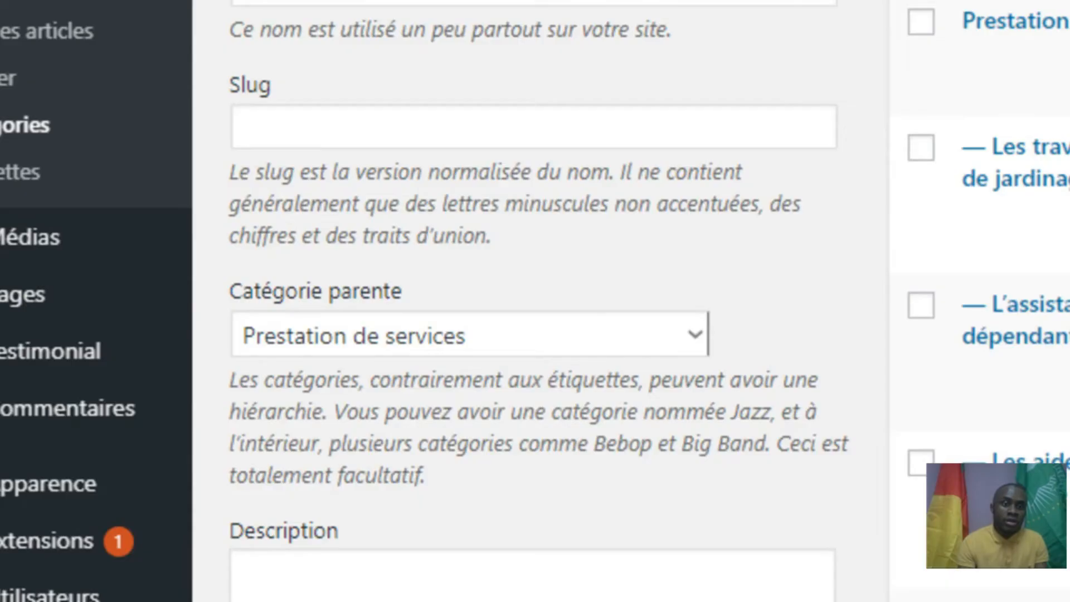
click(544, 3)
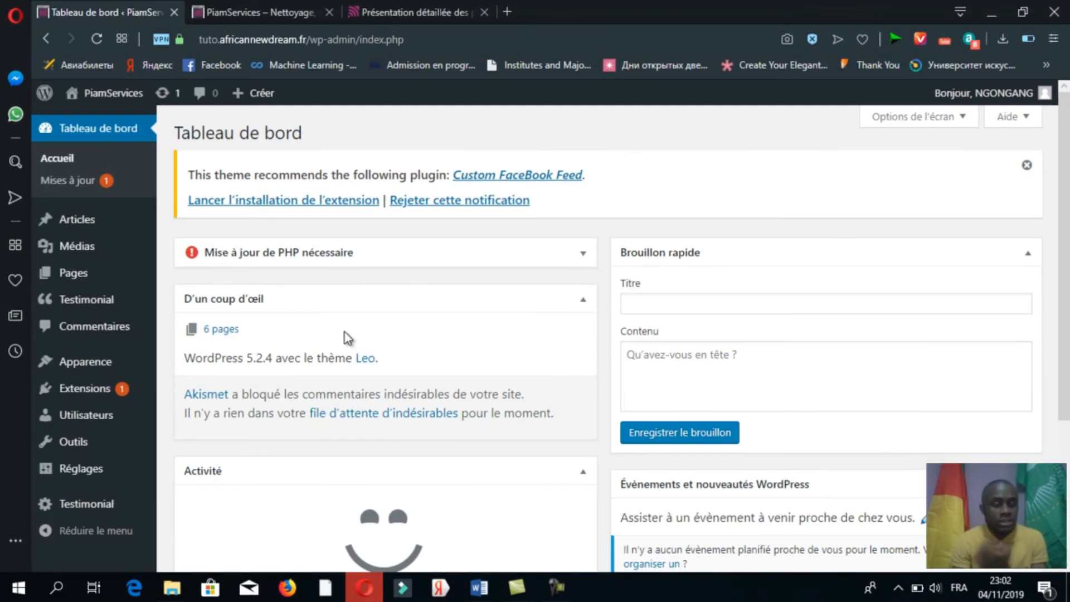
Open the list of all articles and compare it with the news section on the PiamServices home page.
click(86, 228)
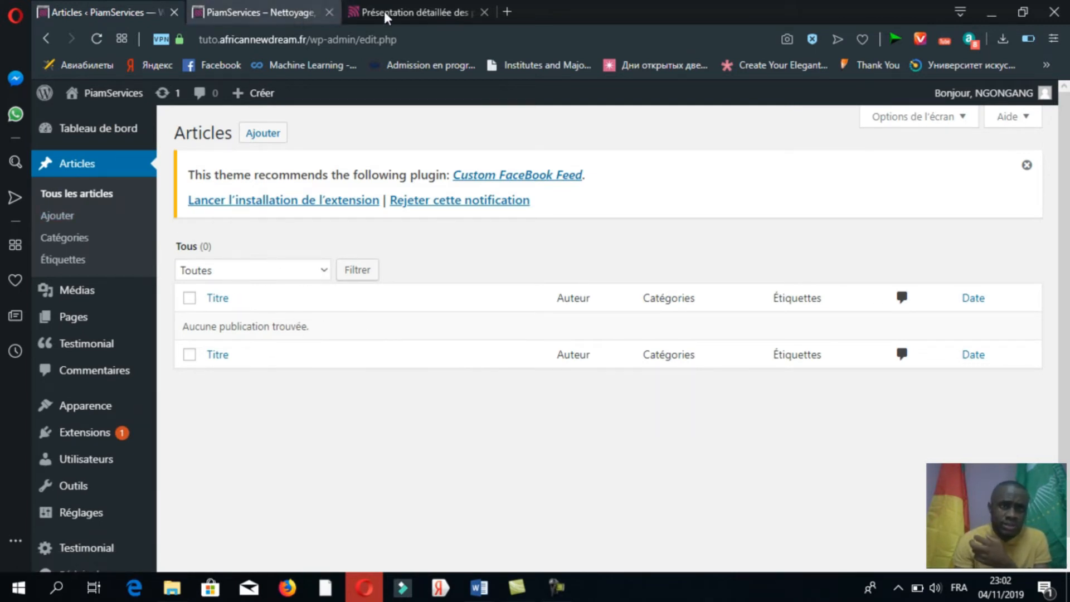
click(300, 12)
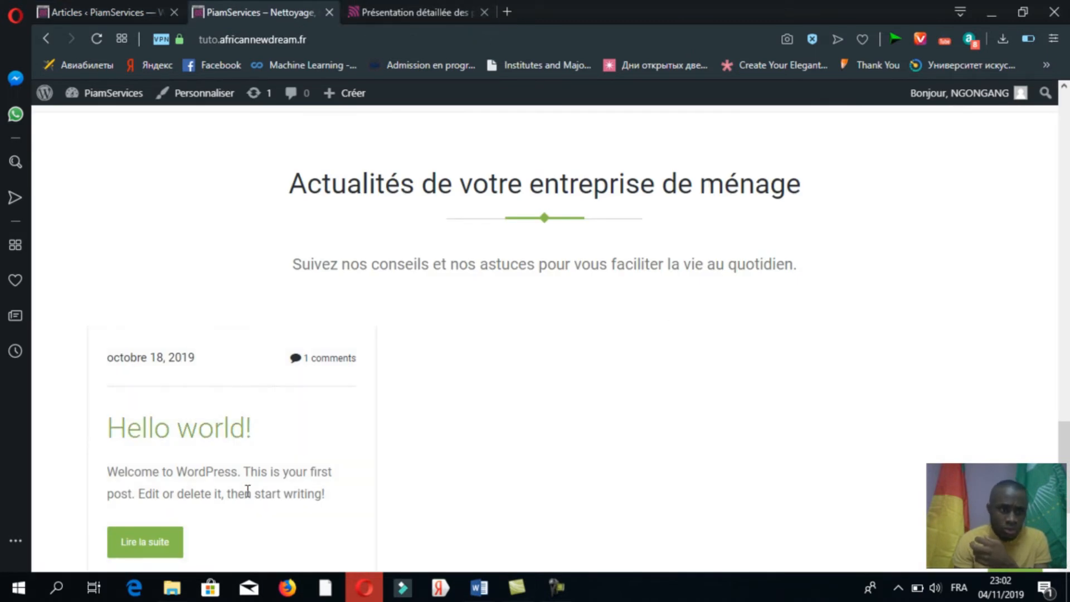
click(128, 12)
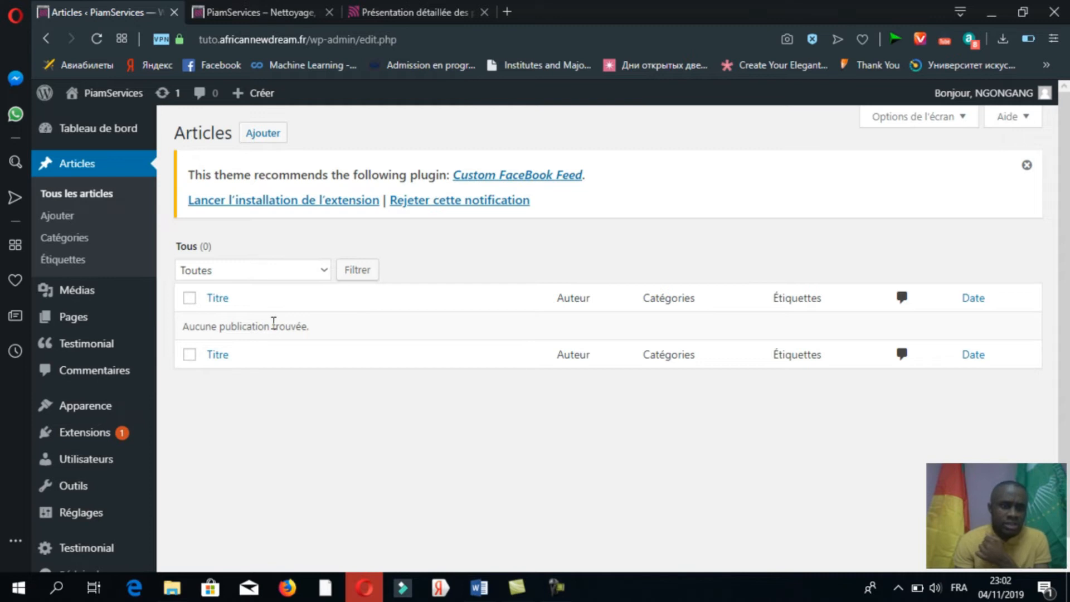
Start a new article and find the first article's heading in the Word document Article du mois de Juillet.
click(261, 134)
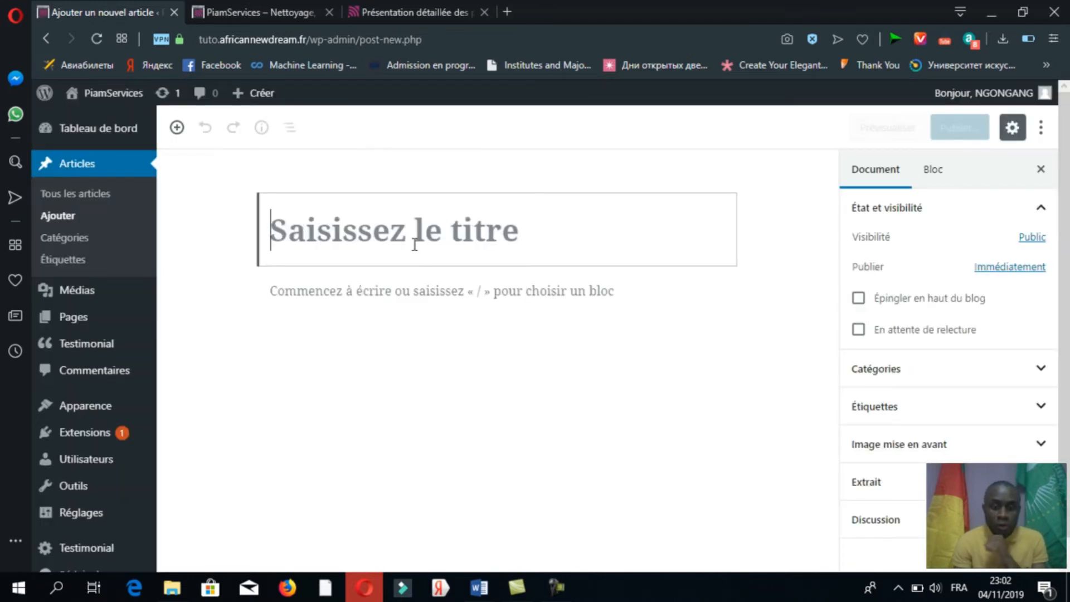
mouse_move(479, 588)
click(523, 553)
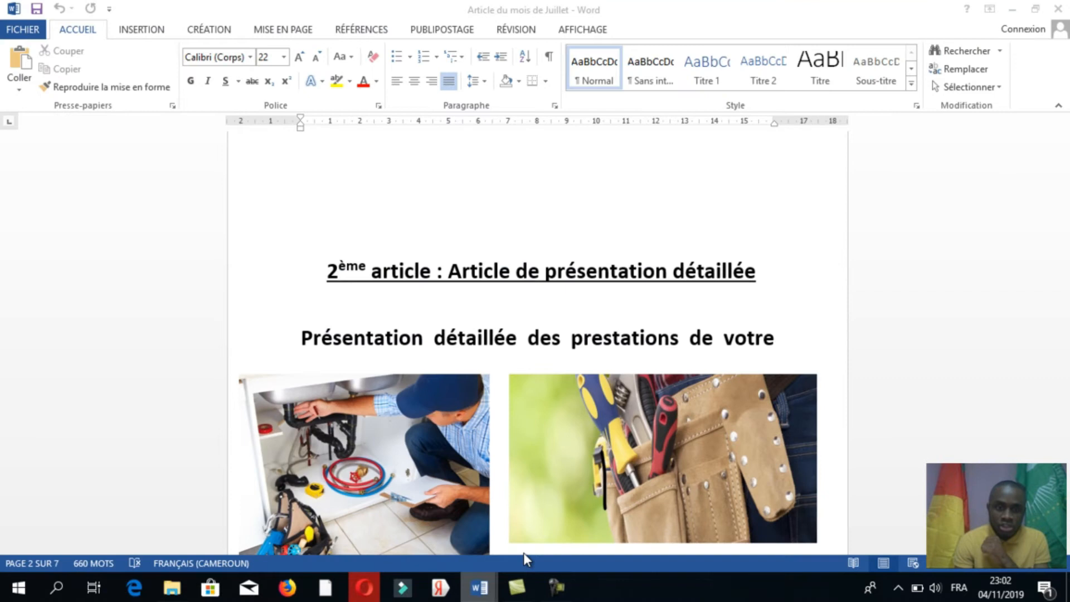
drag(1064, 215, 1067, 137)
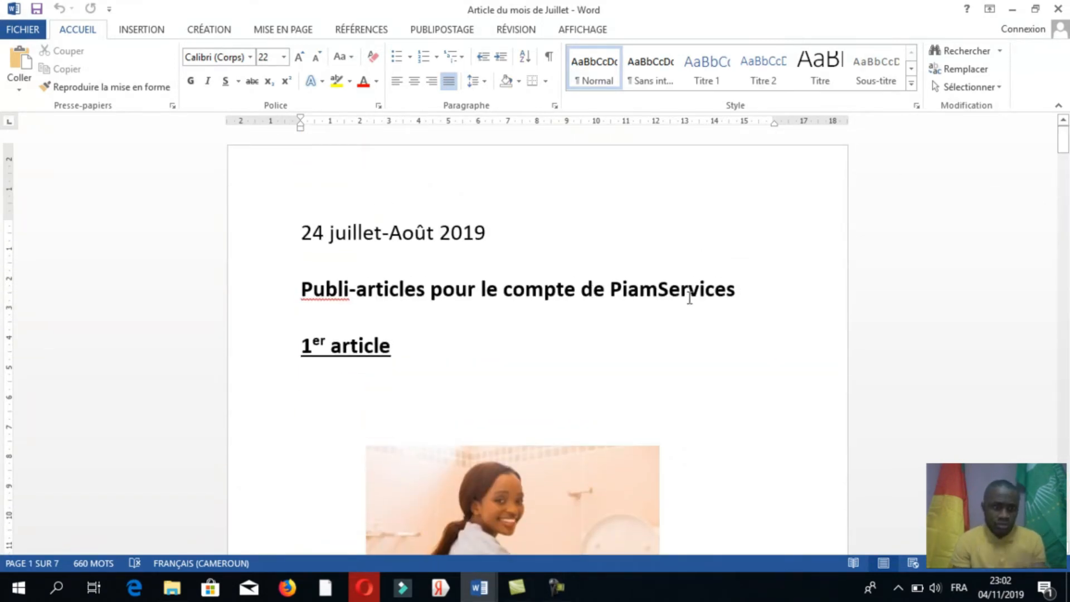
drag(406, 343, 299, 353)
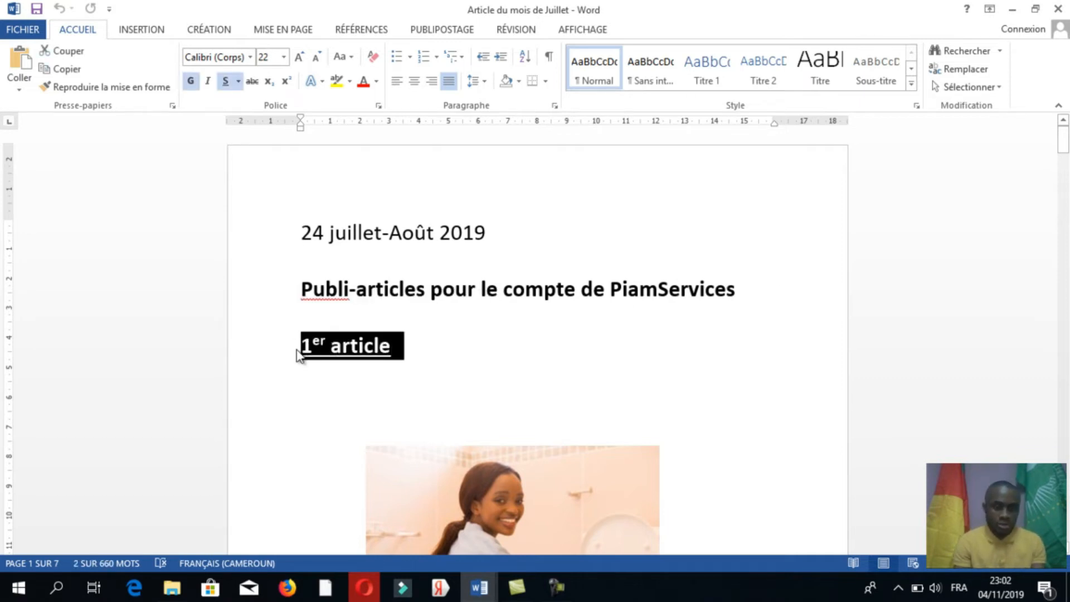
Return to the new article in the browser and title it Aides à domicile.
key(alt+Tab)
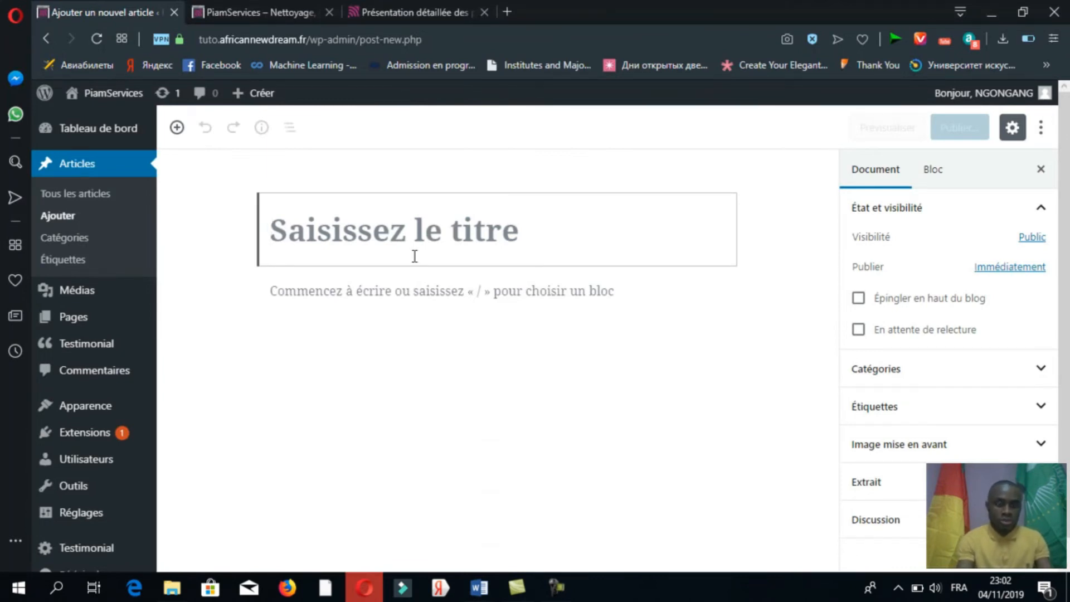
text(a)
key(BackSpace)
text(Aides a)
key(BackSpace)
text(à )
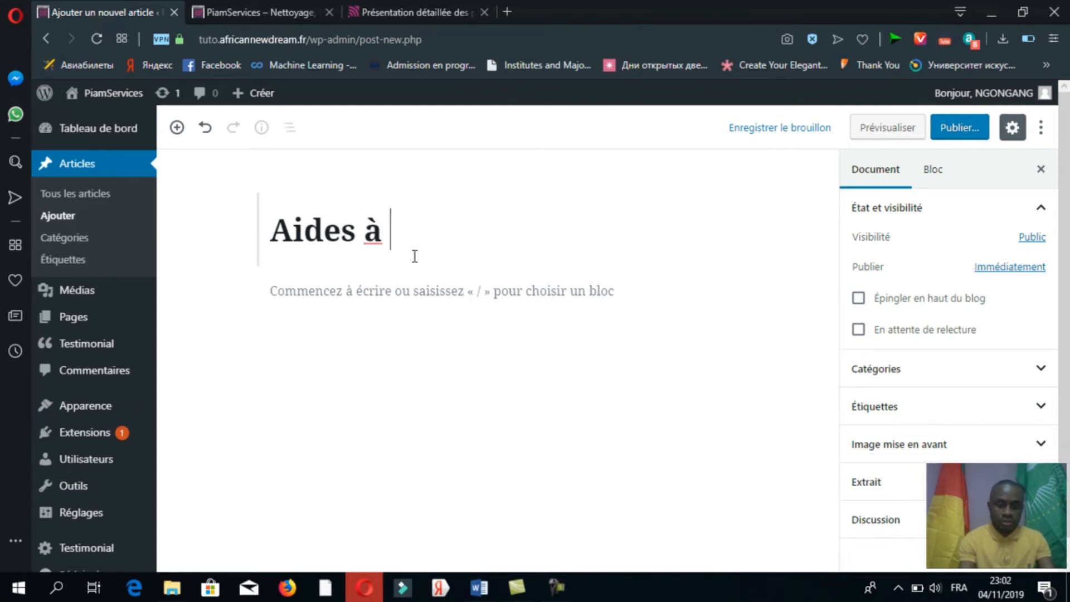
text(domicile)
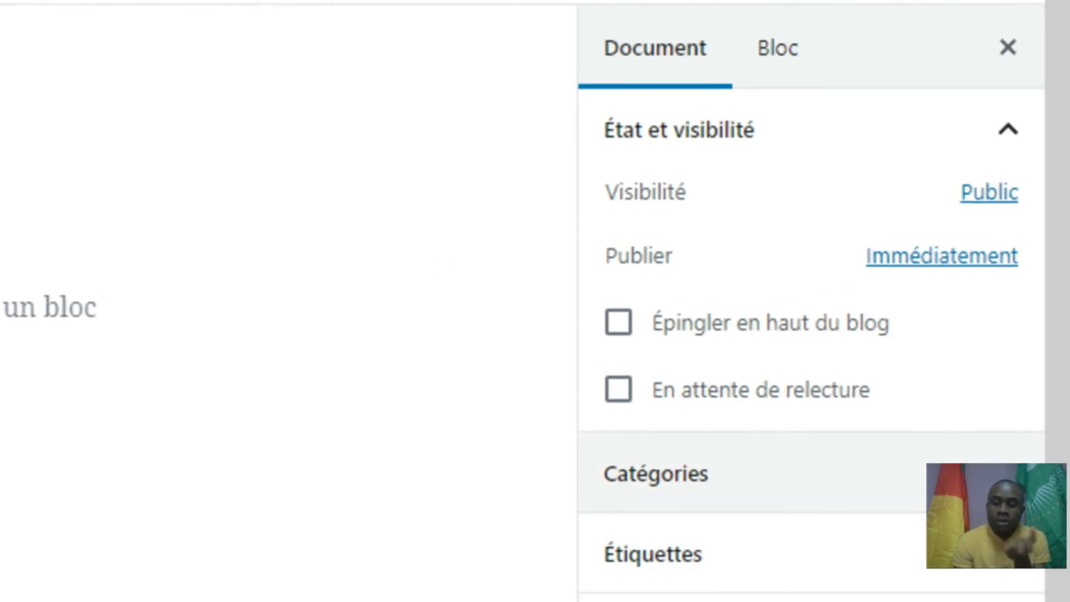
Assign the article to the categories Prestation de services and Les aides au ménage et au repassage.
click(1006, 475)
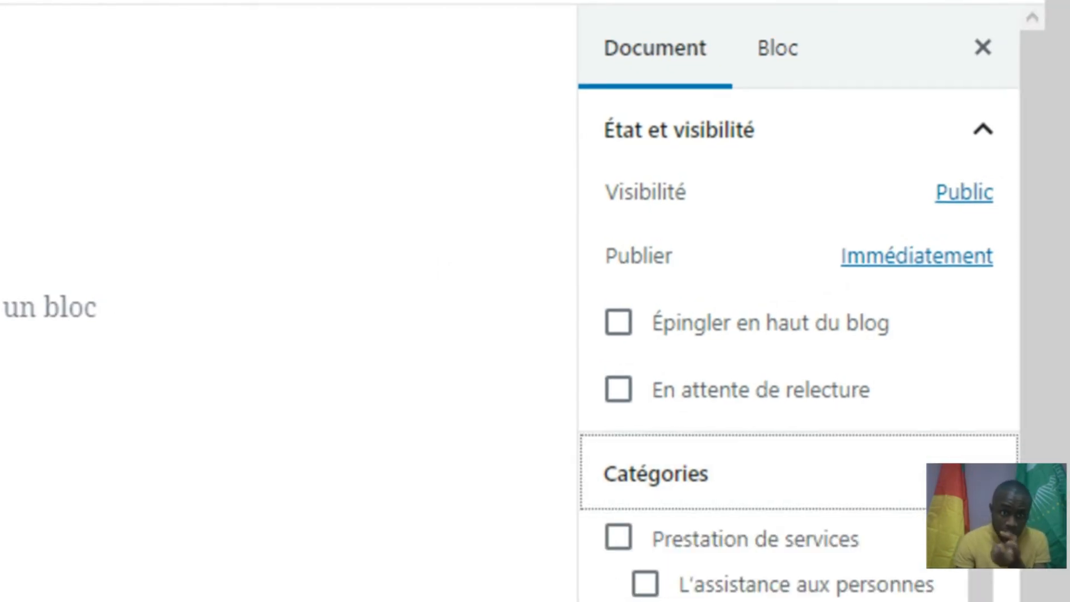
drag(987, 284, 985, 247)
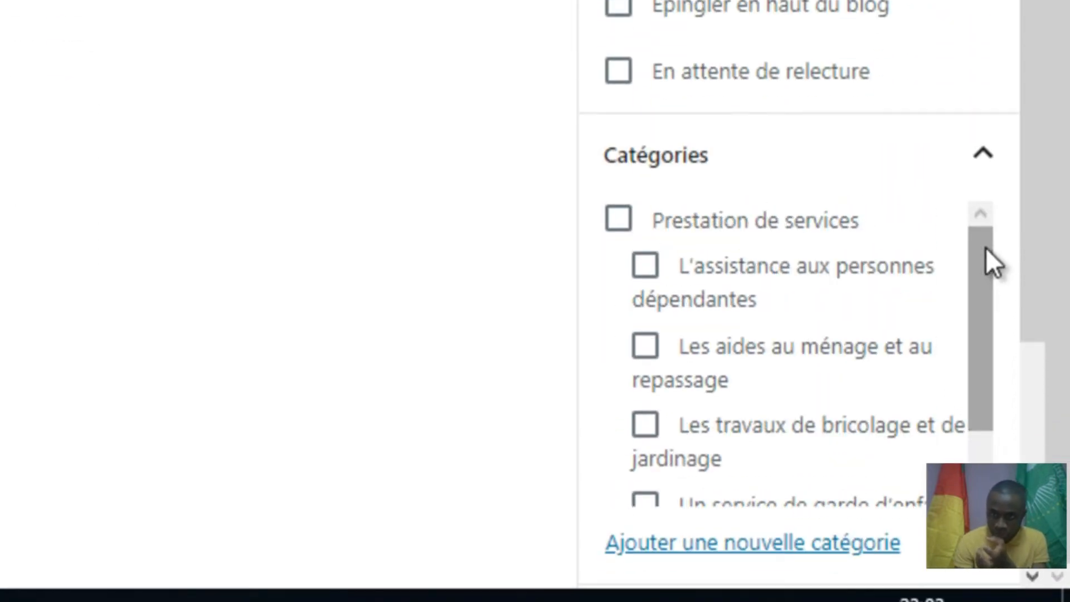
click(618, 221)
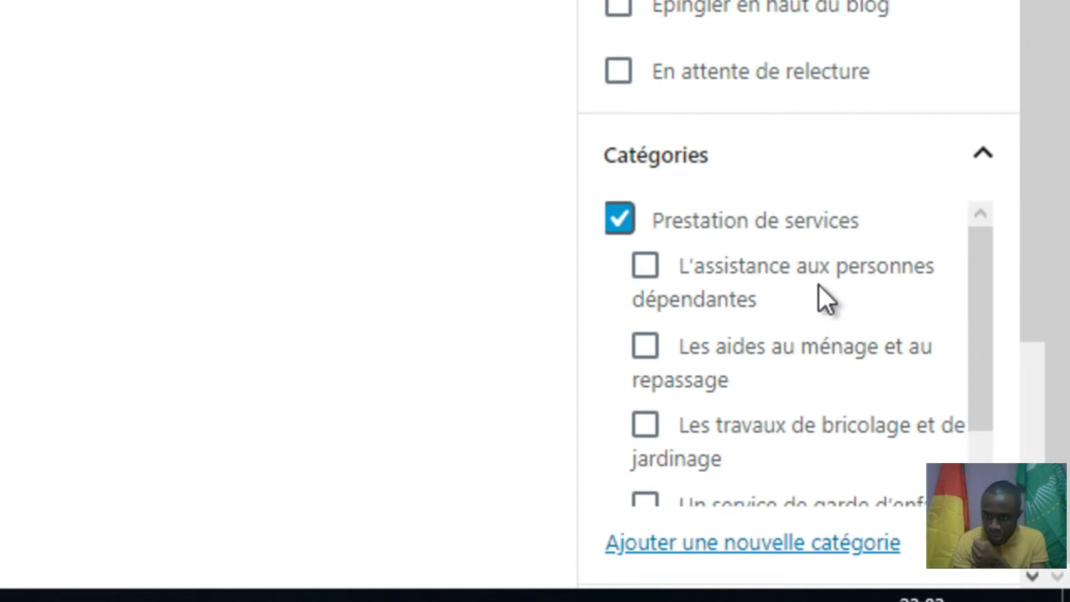
drag(981, 328, 981, 392)
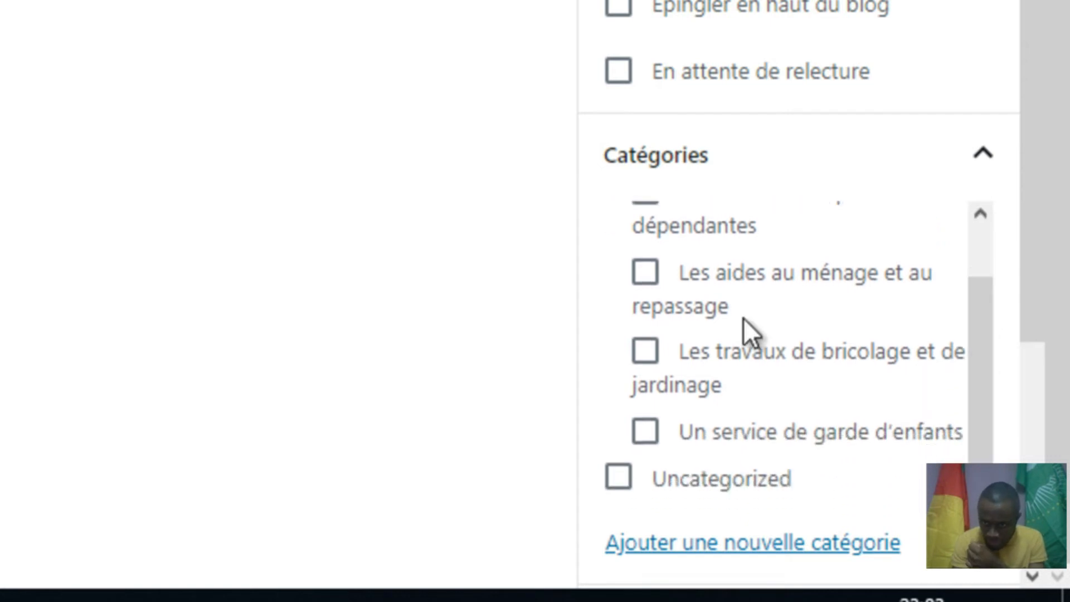
click(655, 275)
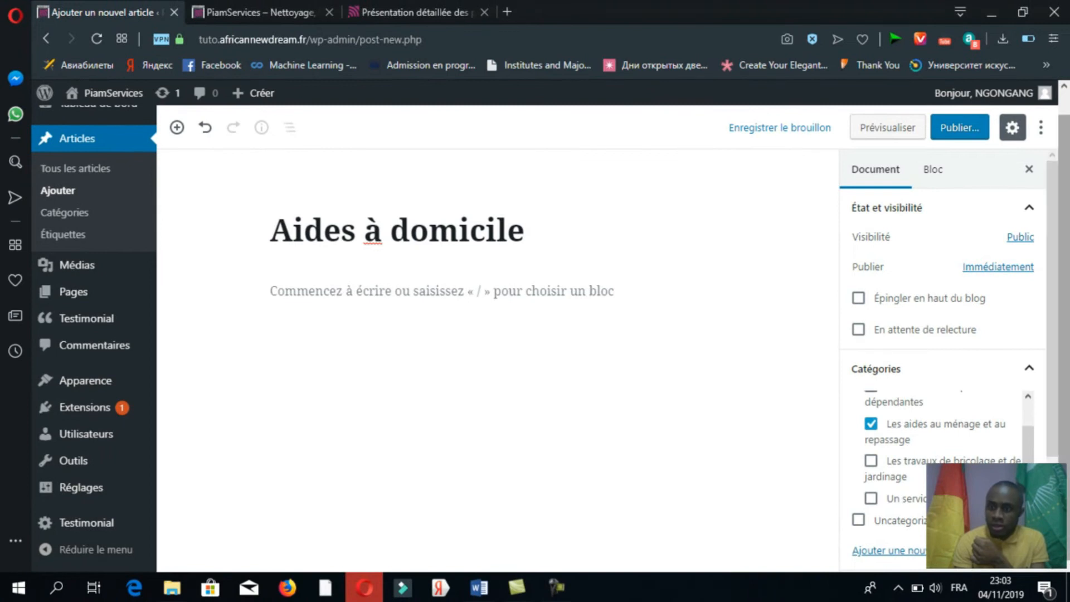
Set the media library photo of the woman helping an elderly lady as the article's featured image and check its preview.
drag(1051, 324, 1056, 446)
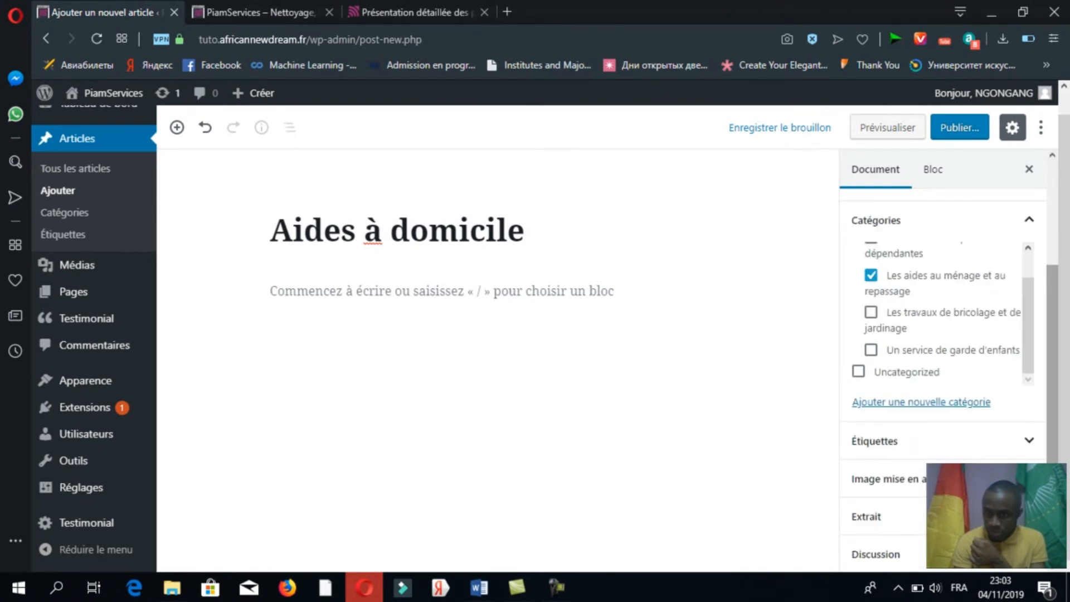
click(1028, 479)
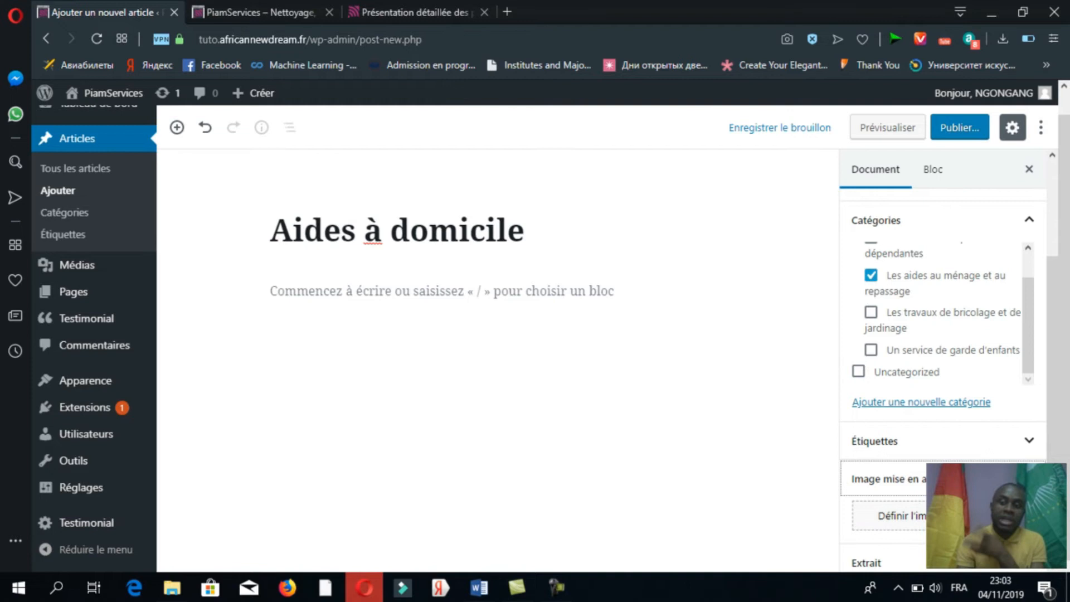
click(947, 515)
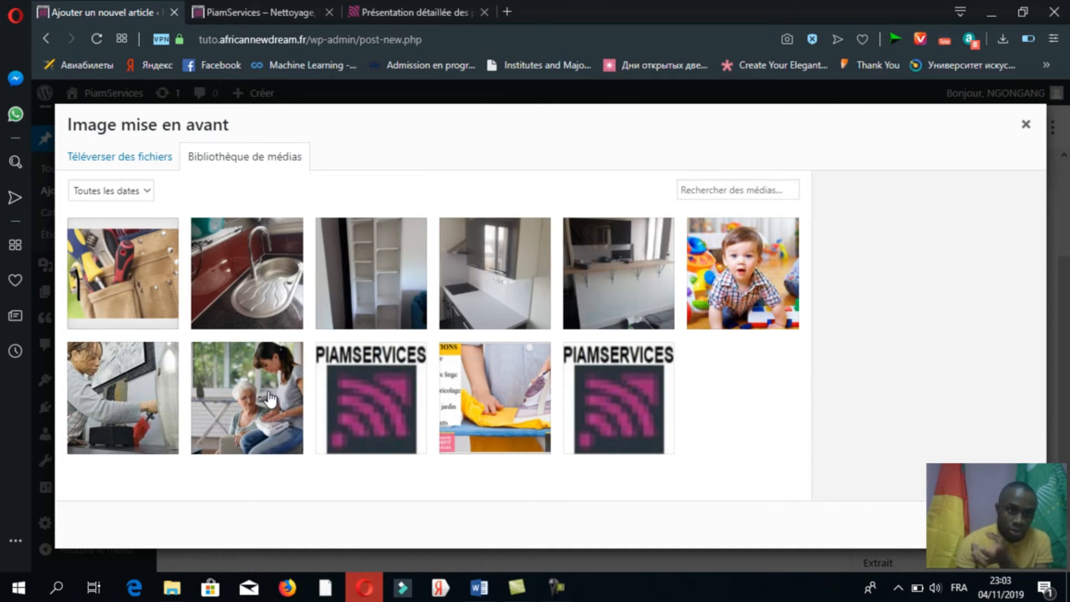
click(142, 407)
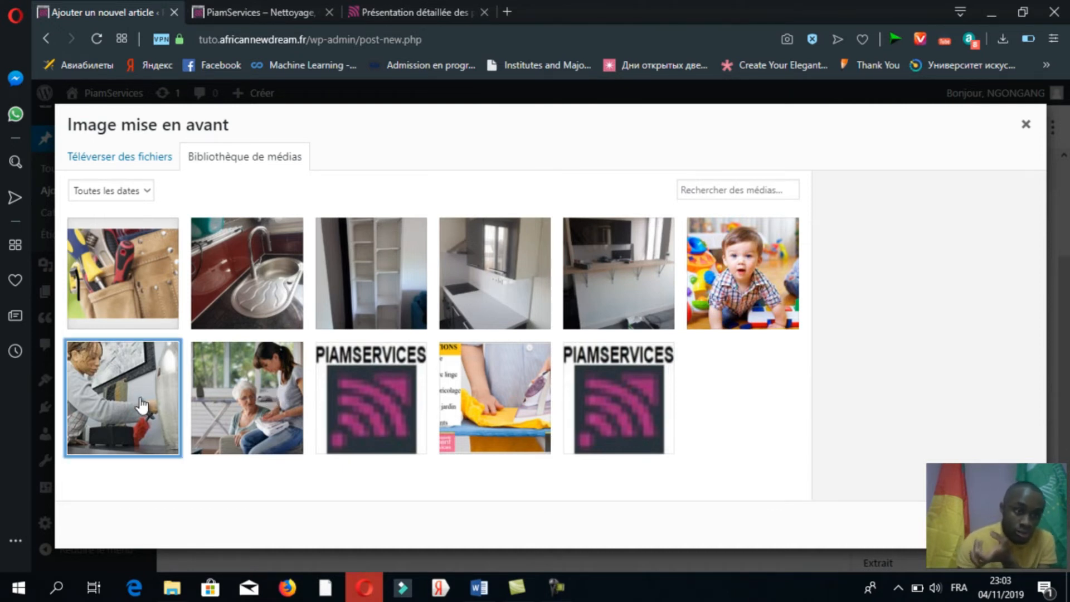
click(269, 401)
click(997, 524)
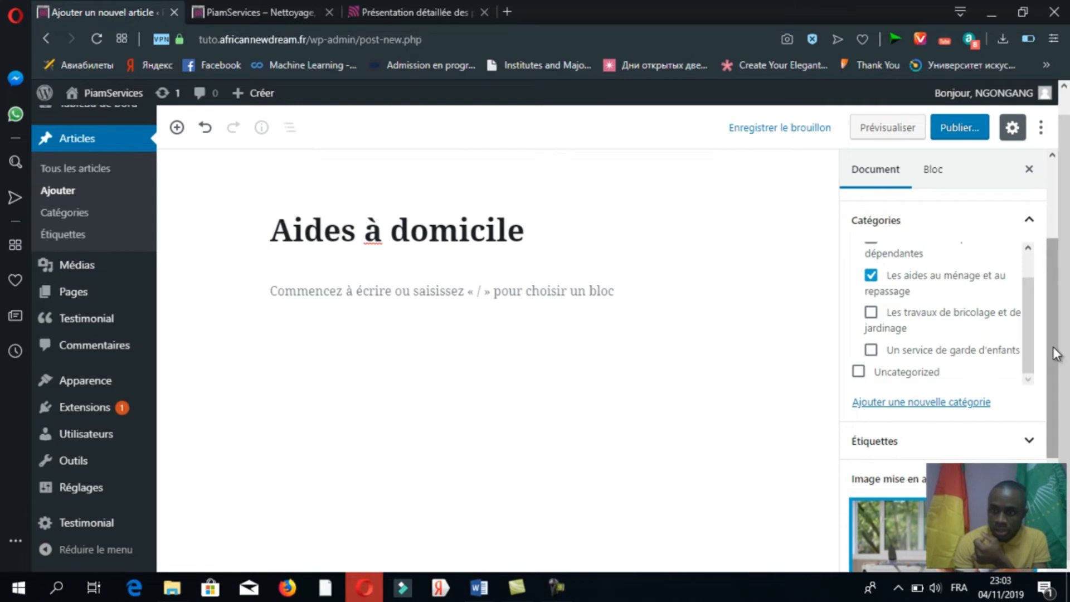
scroll(1060, 363, down, 4)
scroll(1052, 309, up, 3)
scroll(1052, 309, down, 3)
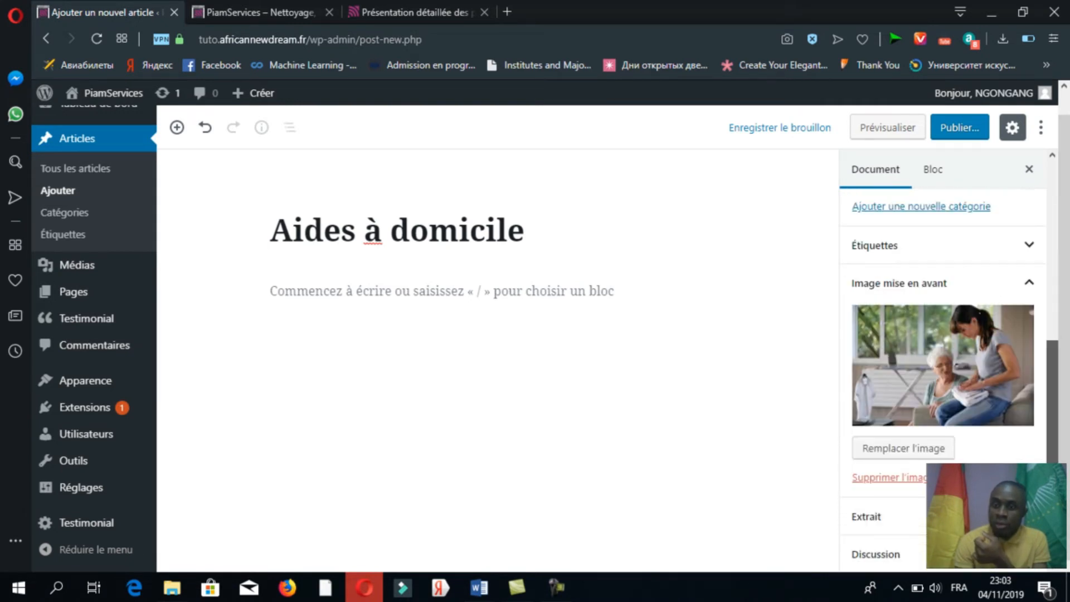
Expand the article's optional excerpt settings, leave the excerpt empty, and publish the Aides à domicile article.
click(1027, 516)
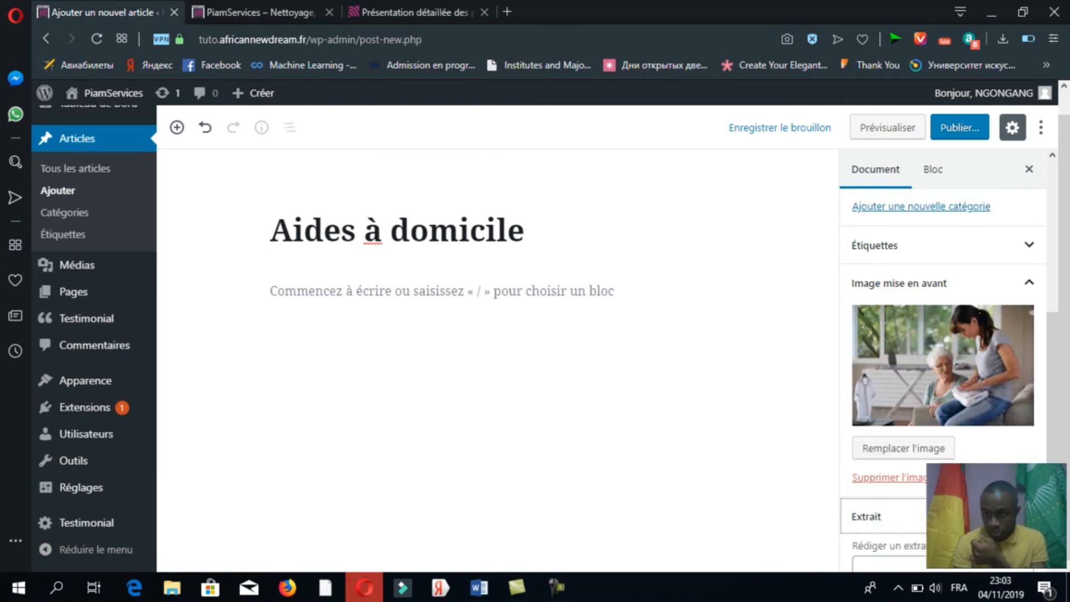
scroll(942, 379, down, 3)
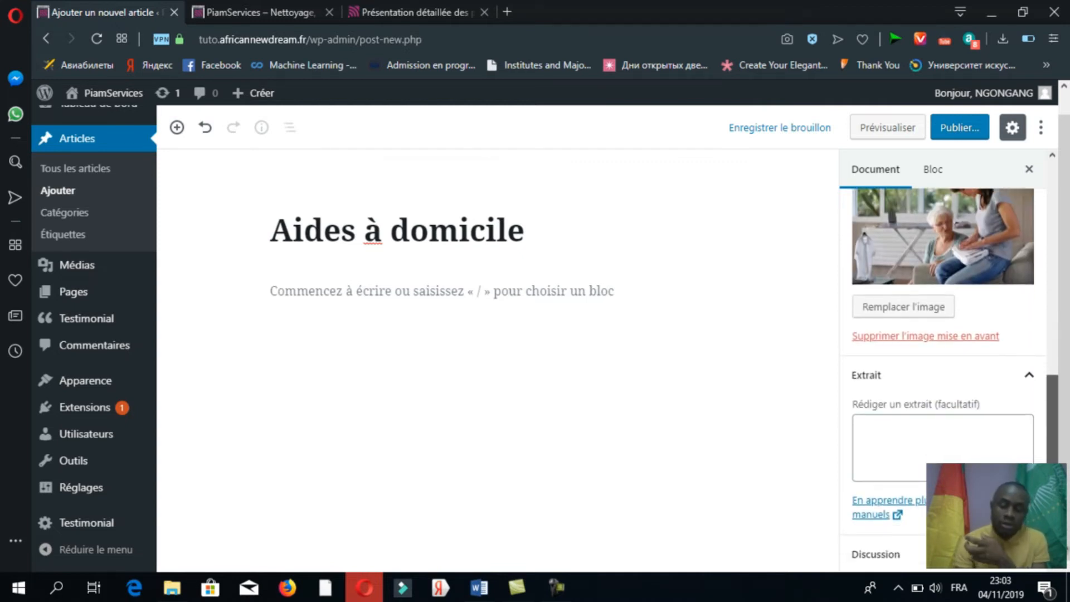
click(953, 442)
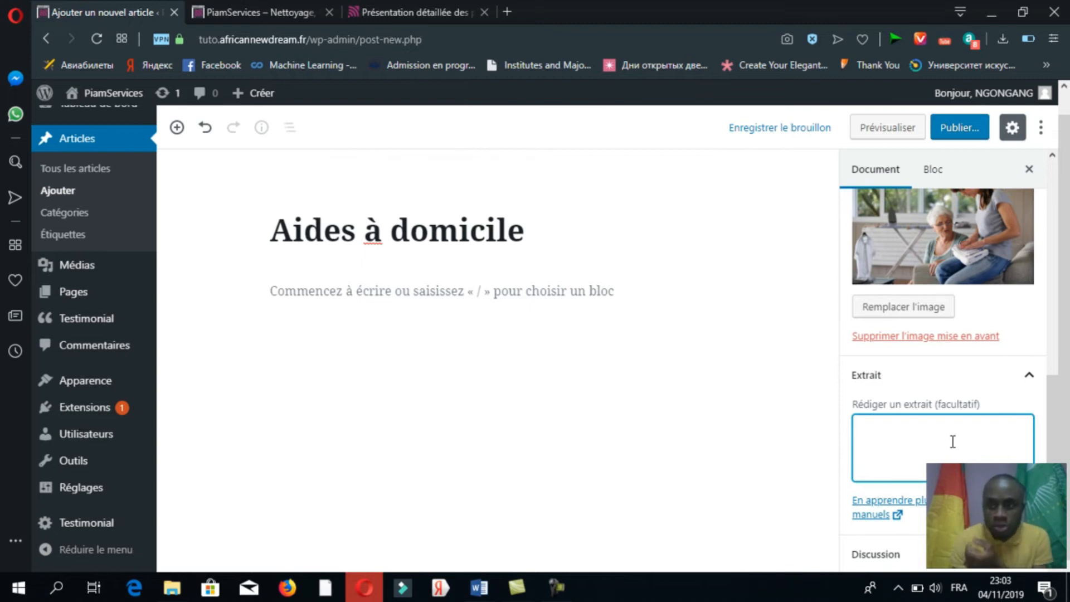
drag(1051, 454, 1051, 240)
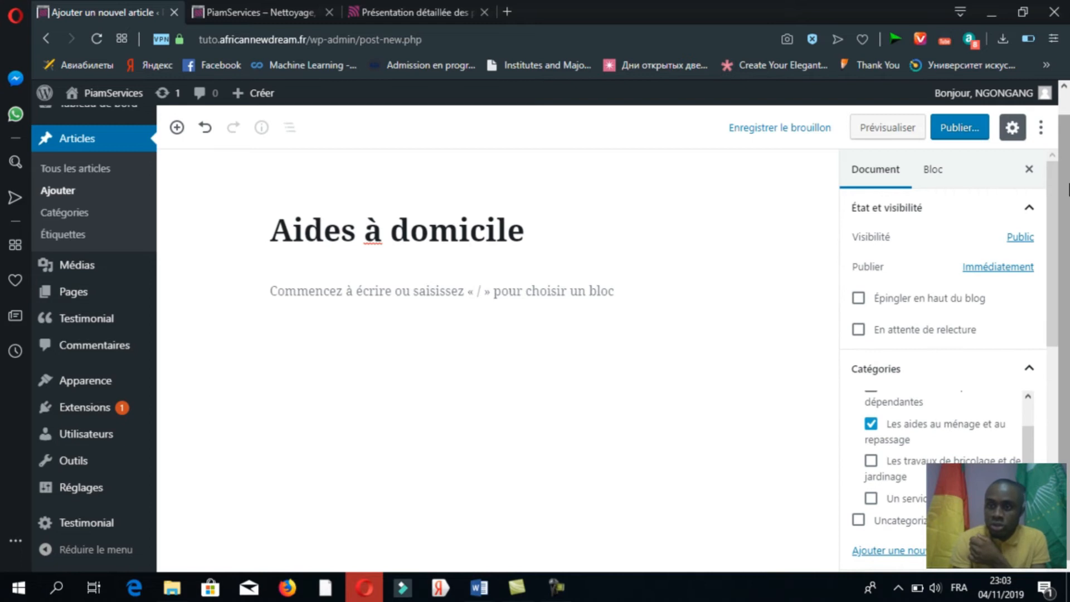
click(958, 134)
click(959, 134)
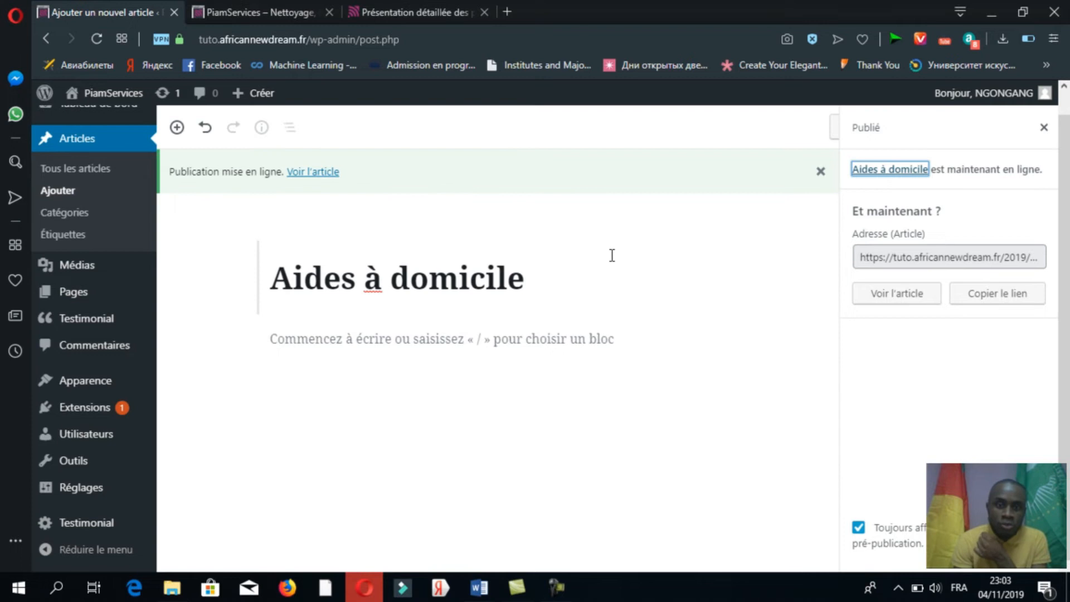
Reload the PiamServices home page and open the Aides à domicile article from the news section to examine its published page.
click(402, 15)
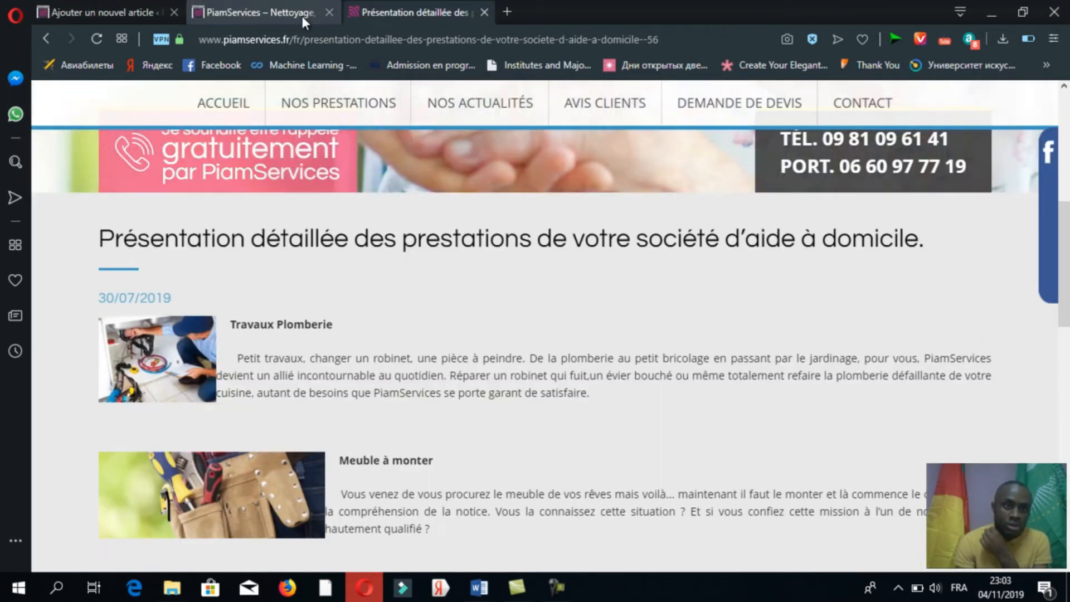
click(282, 16)
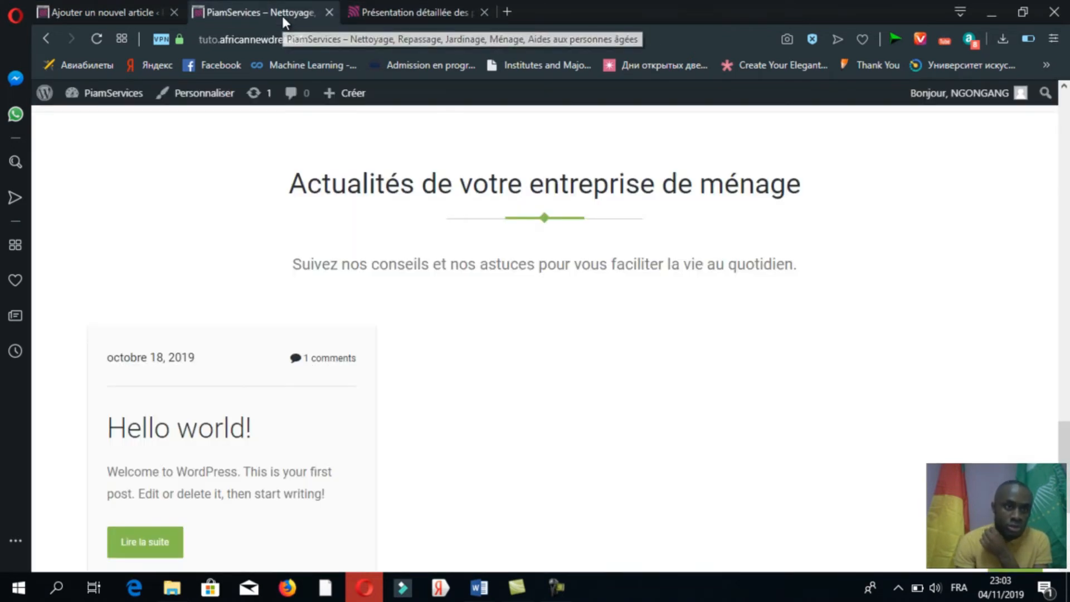
click(95, 39)
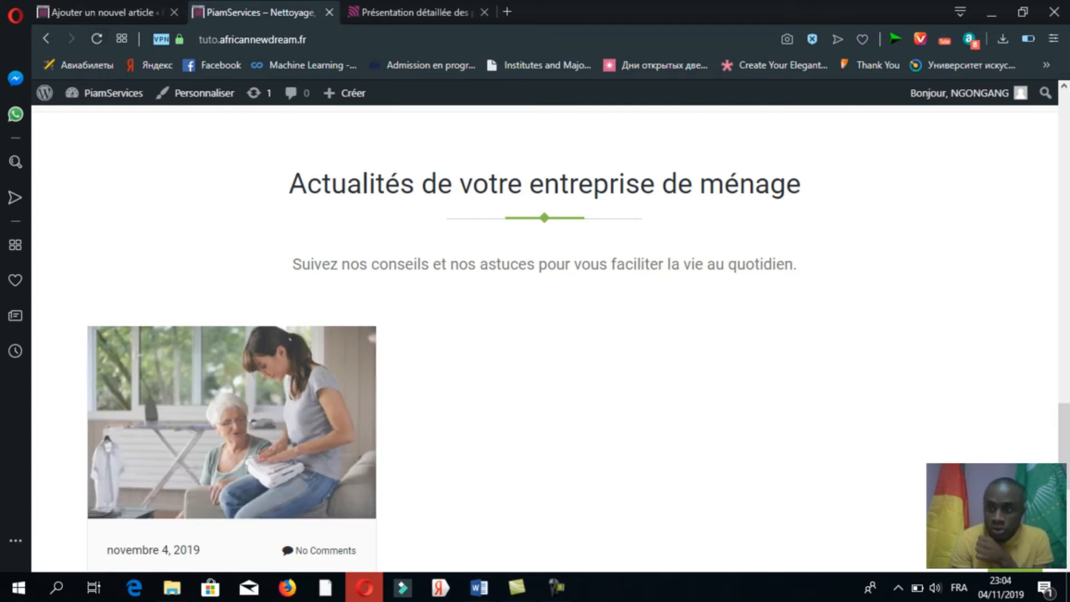
drag(1066, 430, 1066, 464)
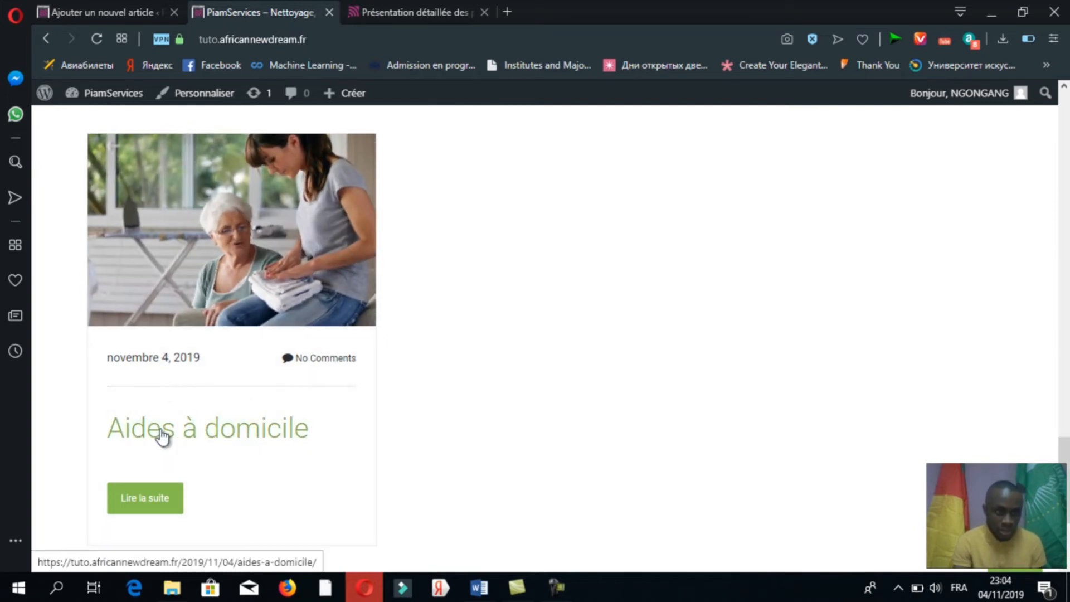
click(164, 500)
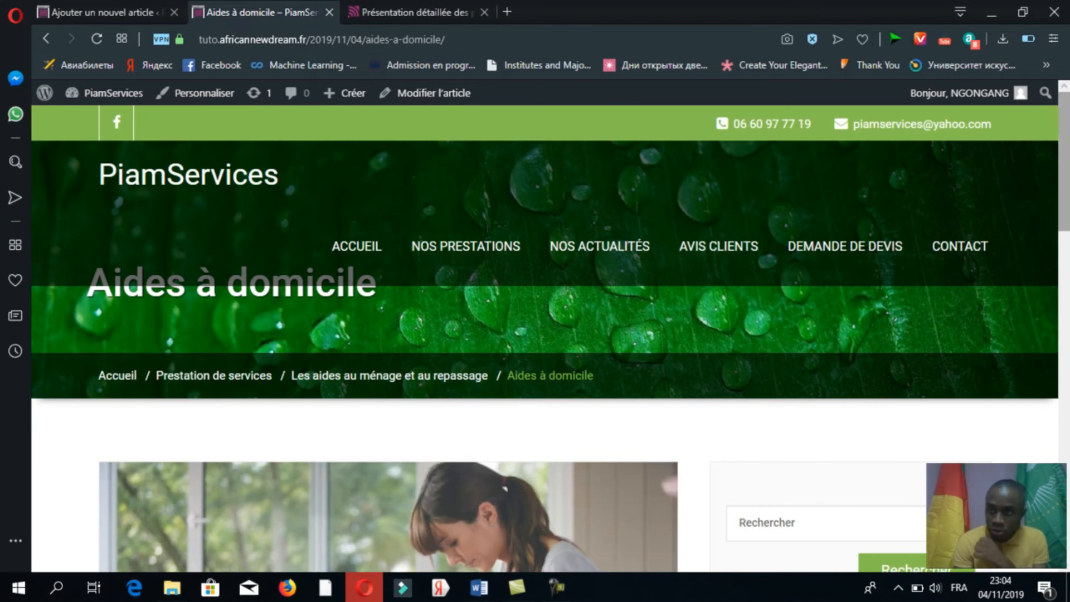
drag(1066, 190, 1067, 379)
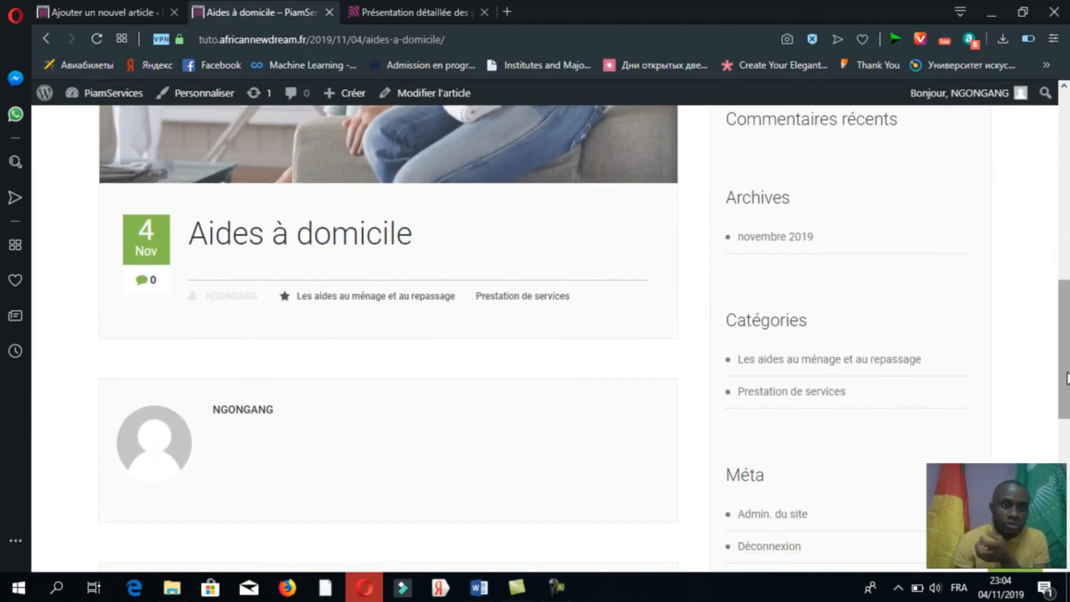
Copy the three home-cleaning paragraphs from the Word document Article du mois de Juillet into the body of the Aides à domicile article.
click(118, 12)
click(376, 342)
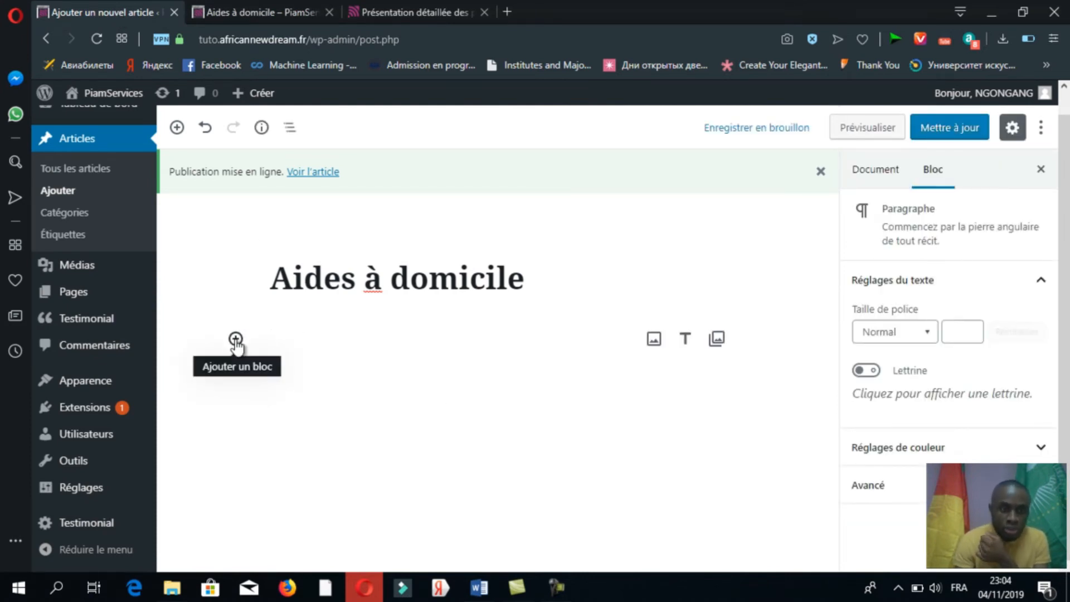
key(alt+Tab)
click(302, 344)
drag(1063, 140, 1061, 173)
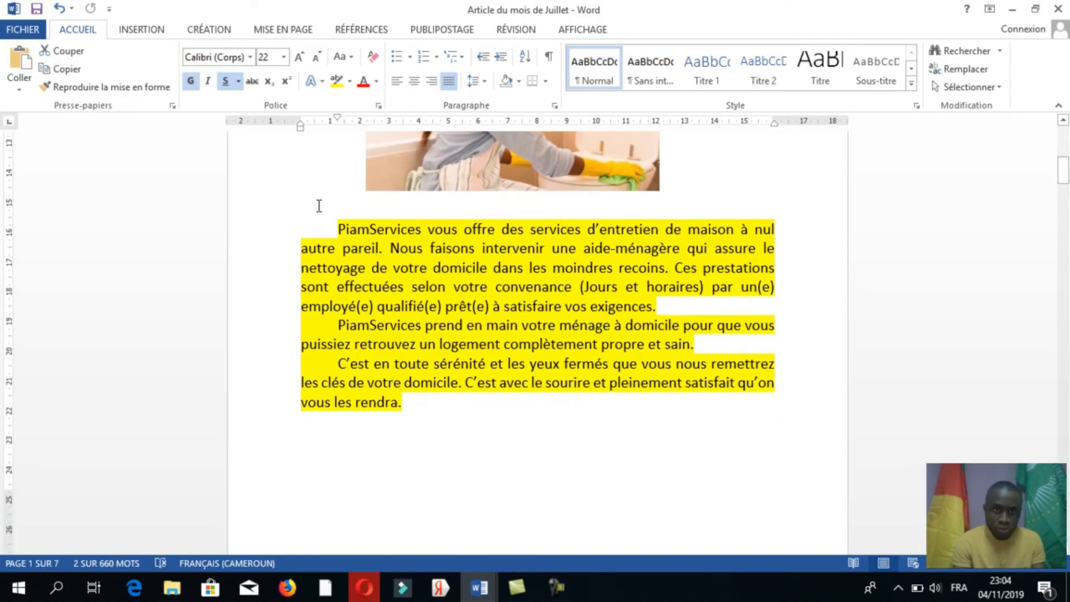
drag(338, 229, 409, 401)
key(alt+Tab)
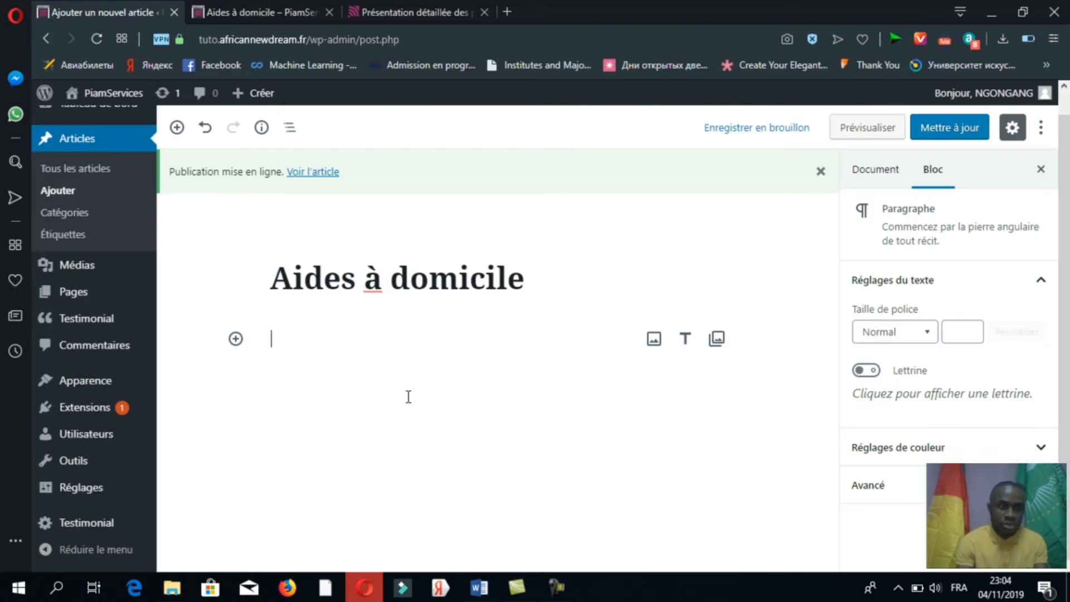
key(ctrl+v)
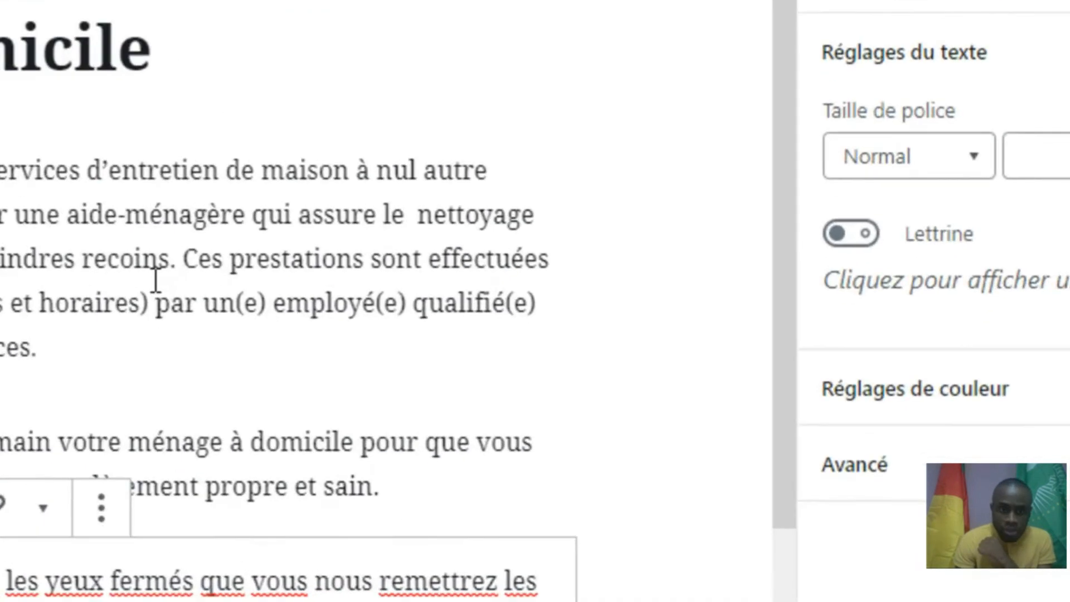
Check the pasted paragraph blocks in the editor and update the published article.
double_click(524, 403)
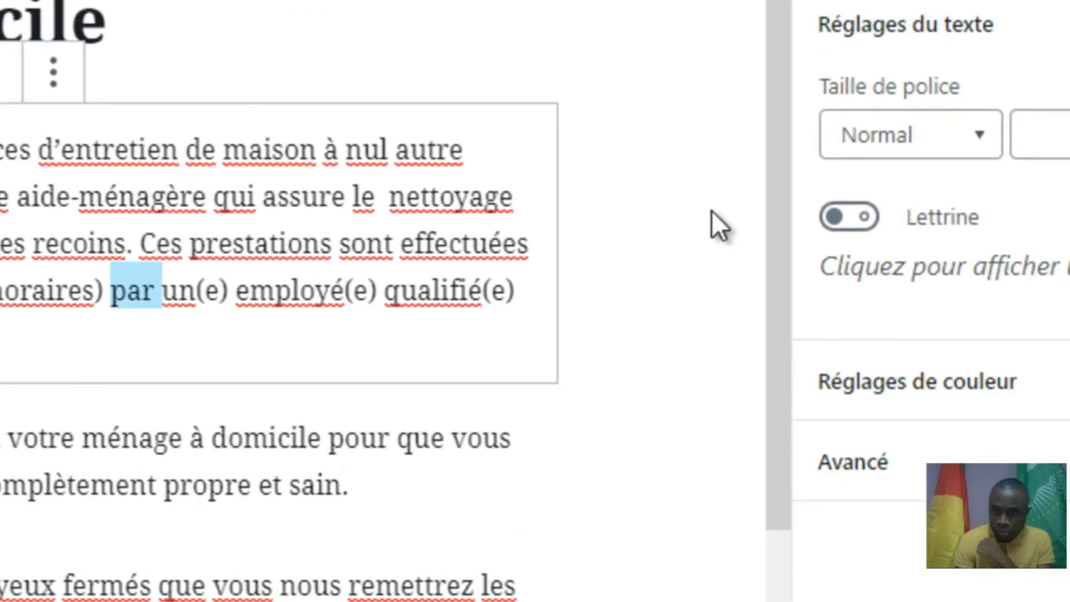
click(129, 229)
key(ctrl+a)
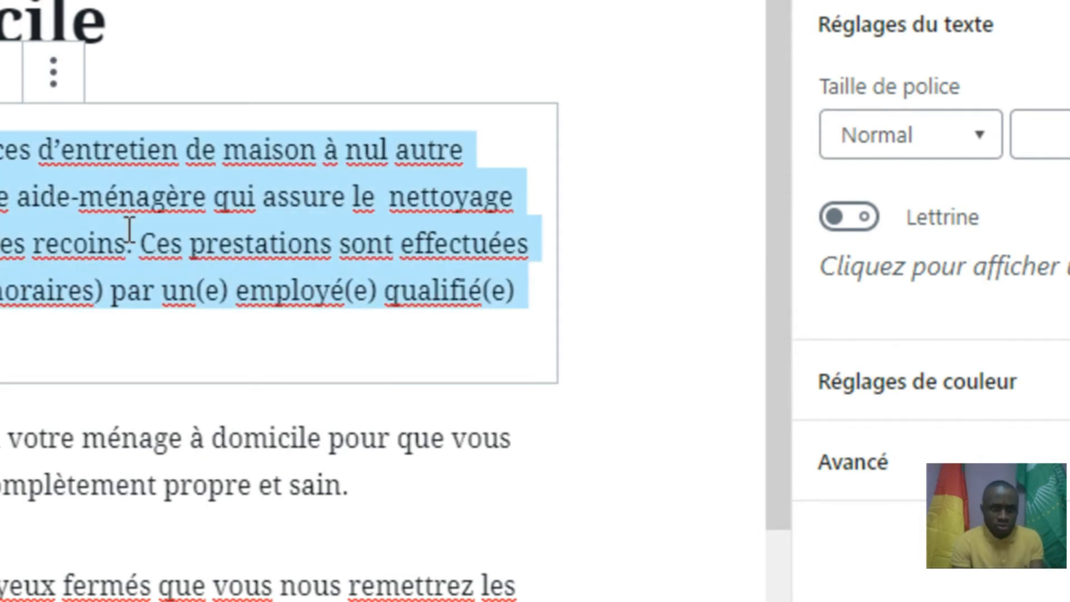
click(221, 291)
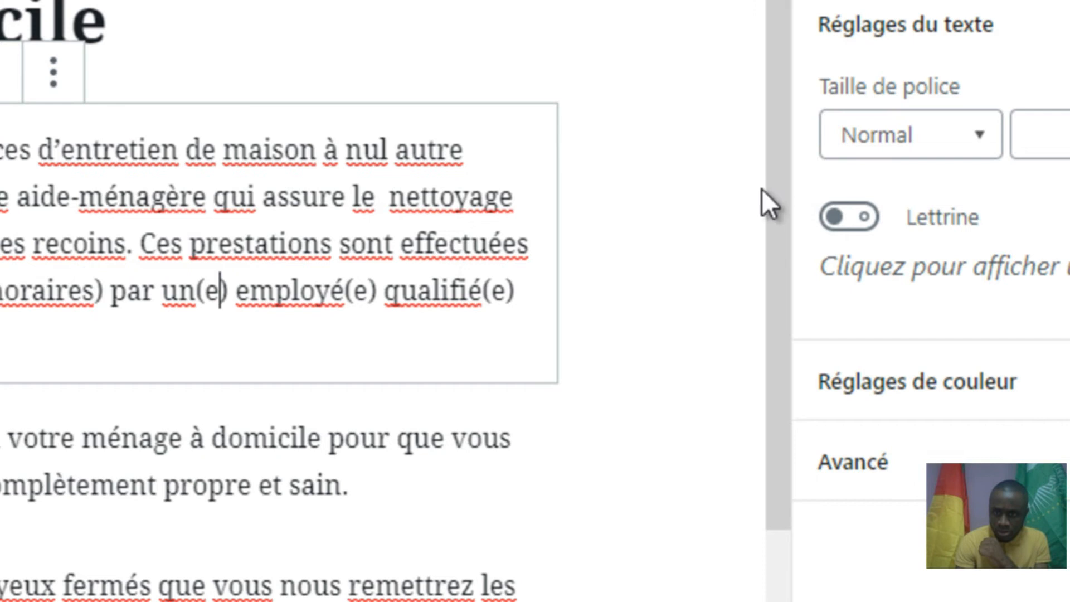
drag(772, 204, 771, 326)
click(291, 340)
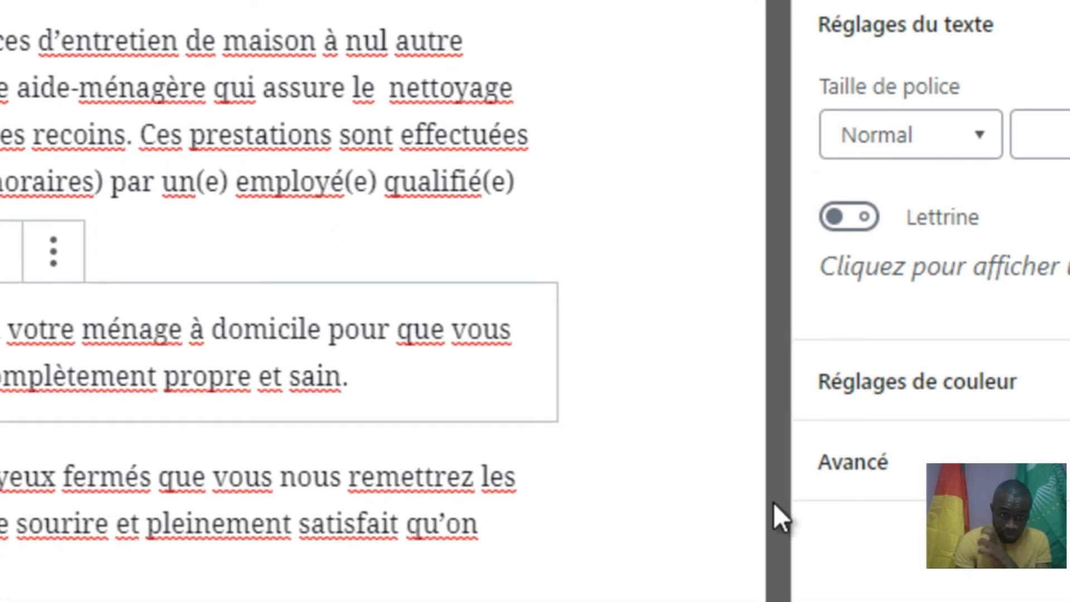
drag(781, 296, 808, 1)
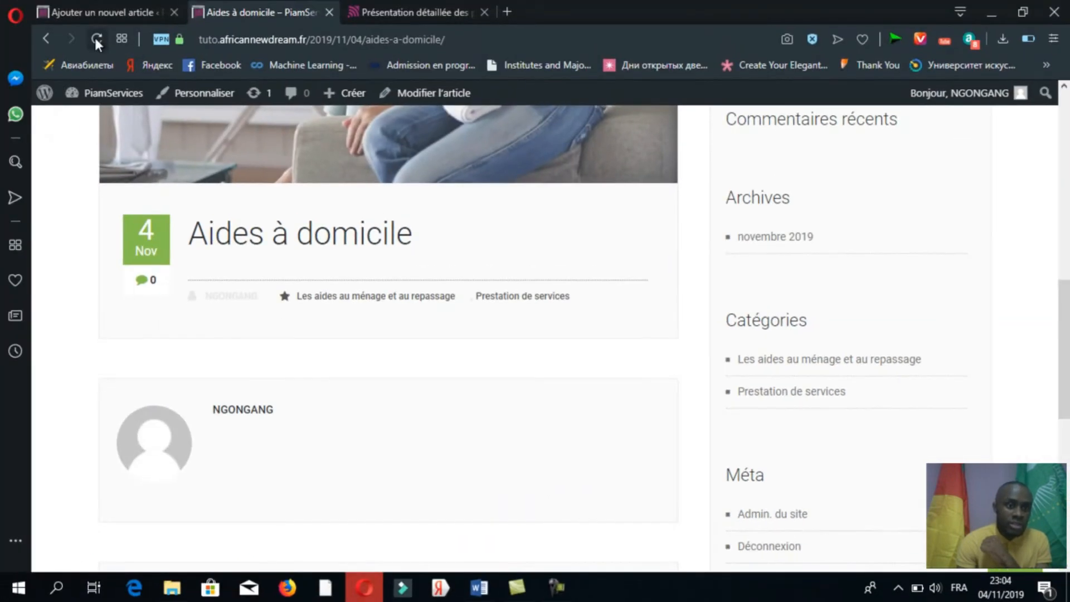
Reload the published Aides à domicile page and examine its text, author, categories and featured image.
click(95, 38)
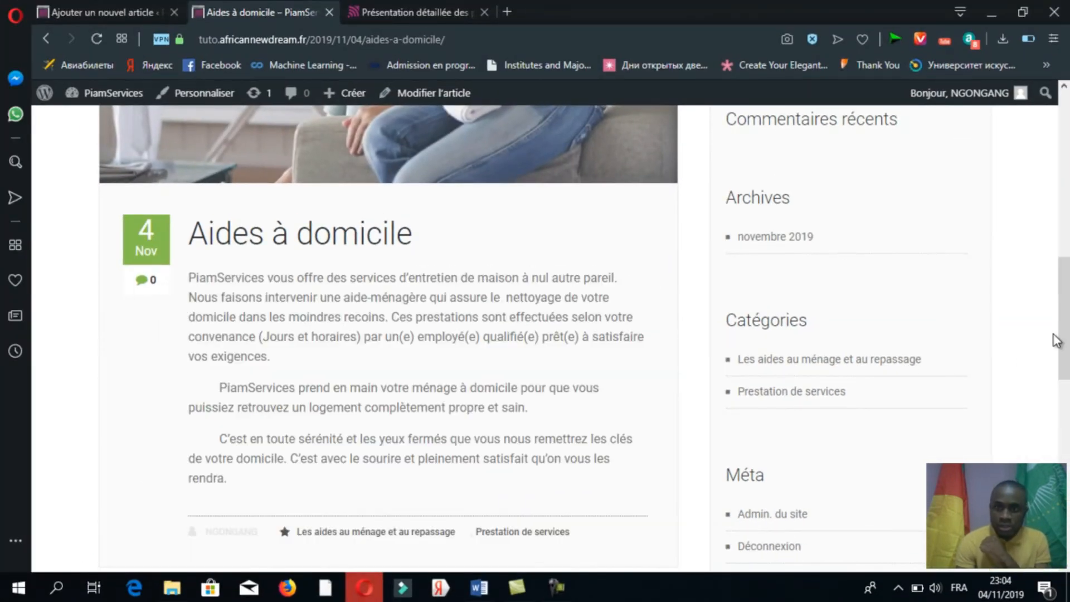
mouse_move(1060, 309)
mouse_down()
mouse_move(1066, 213)
mouse_move(1066, 309)
mouse_up()
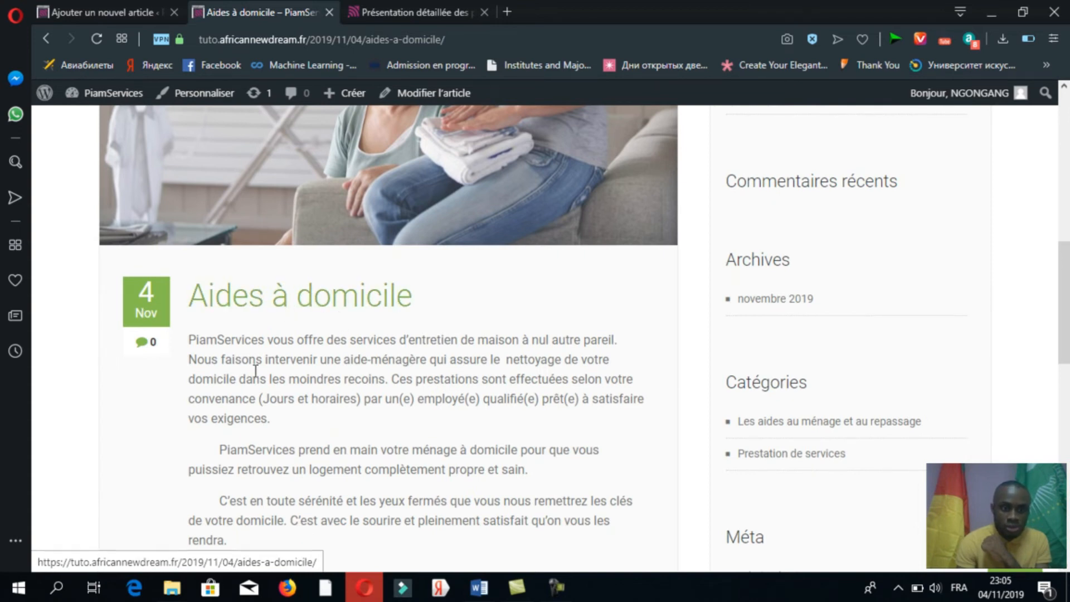
scroll(390, 357, down, 5)
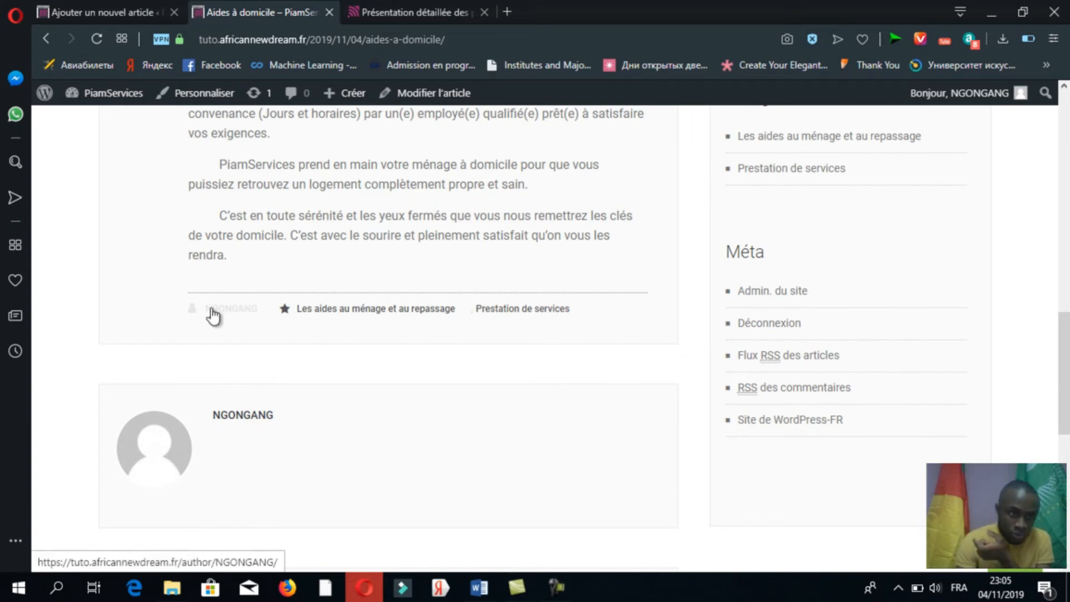
drag(1066, 323, 1065, 193)
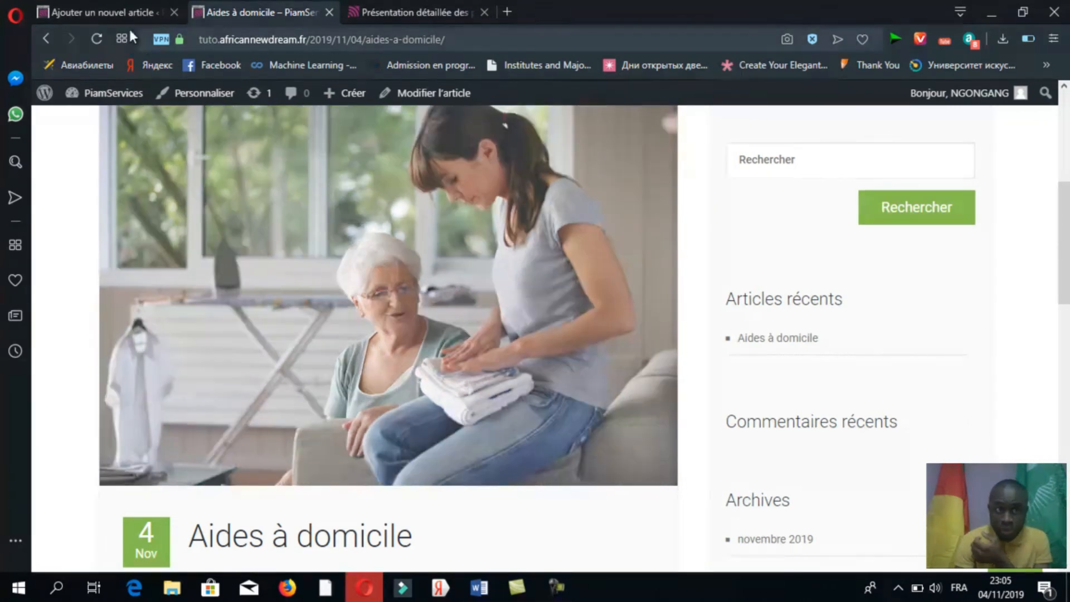
Return to the article editor and look through the block types available for insertion between the first two paragraphs.
click(121, 12)
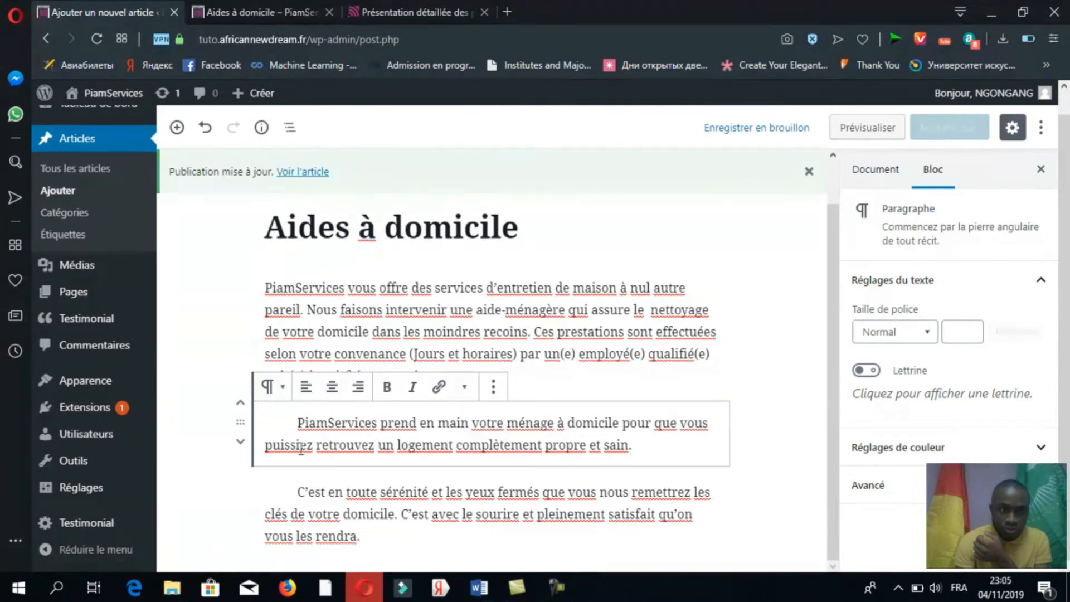
click(511, 354)
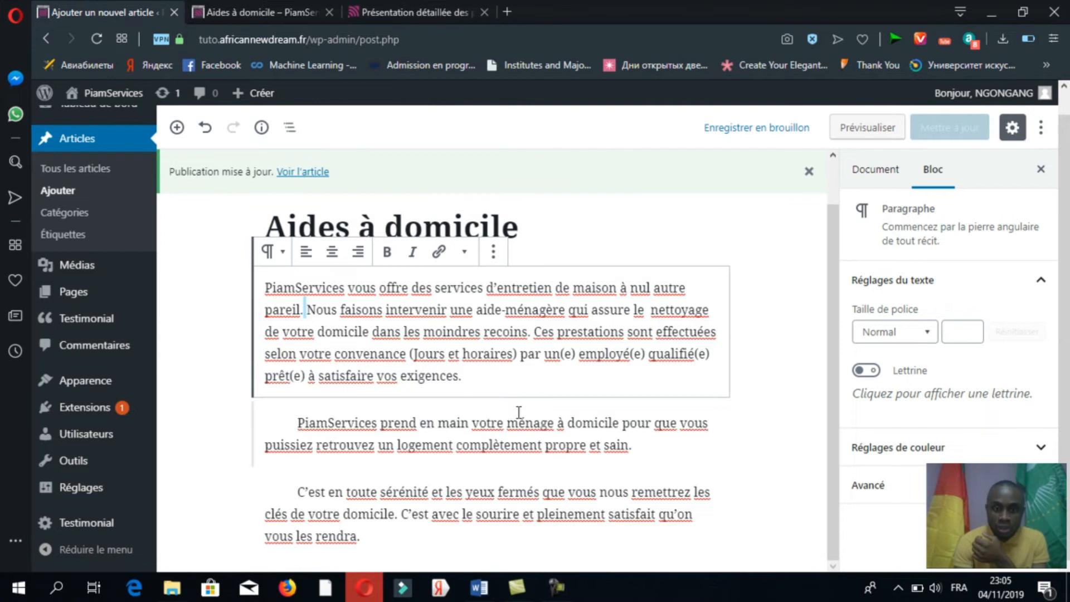
click(490, 396)
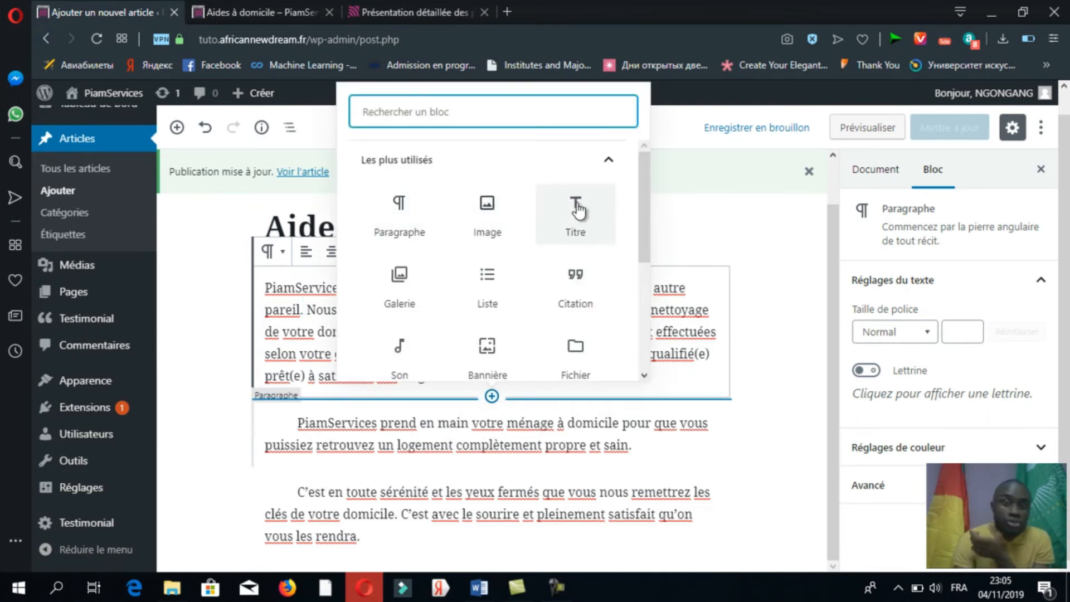
drag(644, 237, 647, 197)
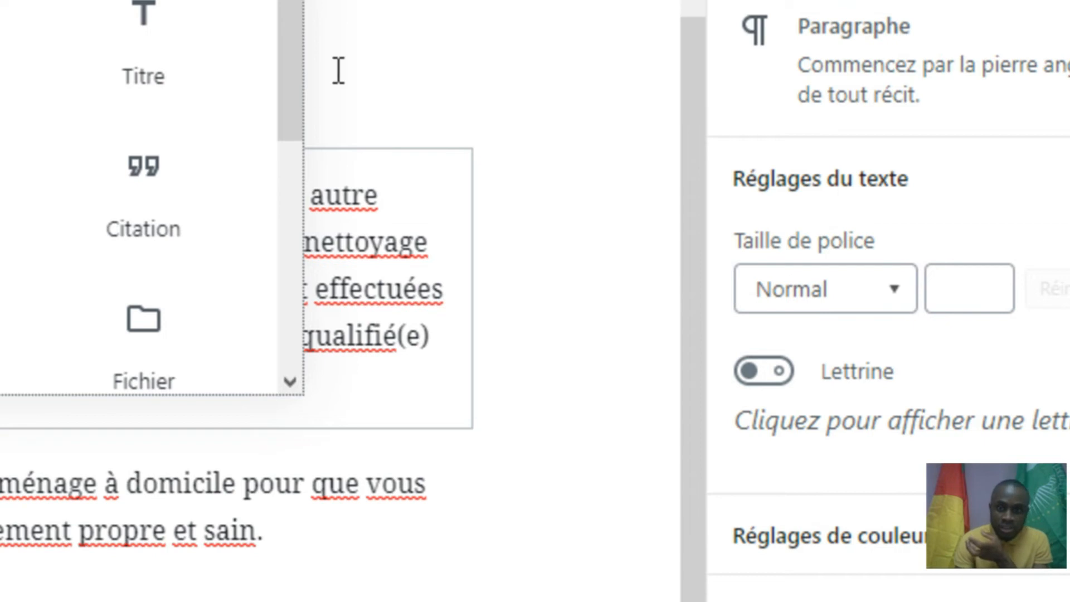
click(417, 379)
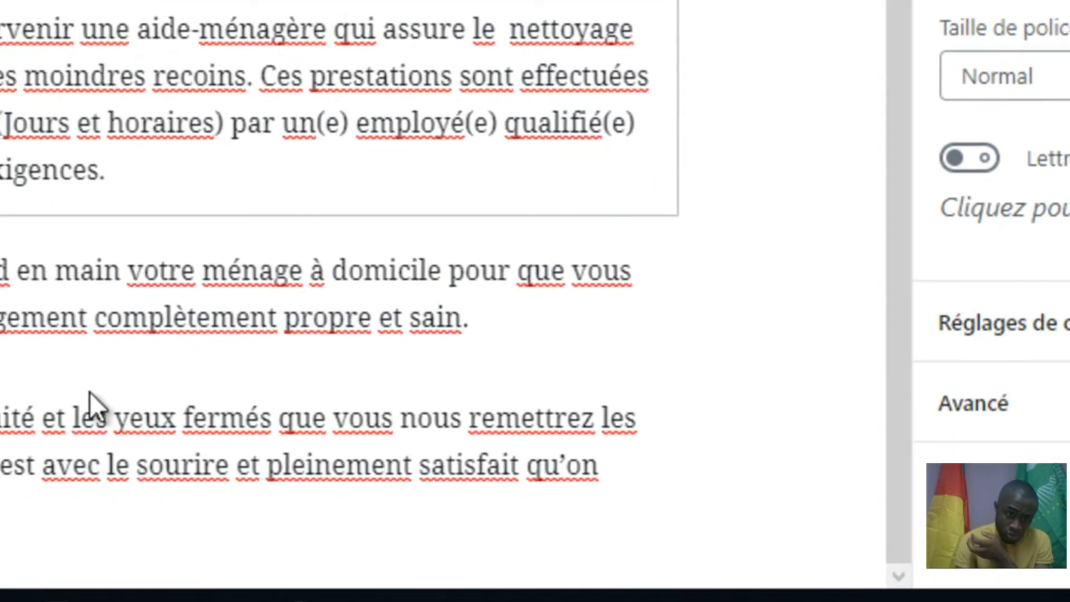
click(215, 490)
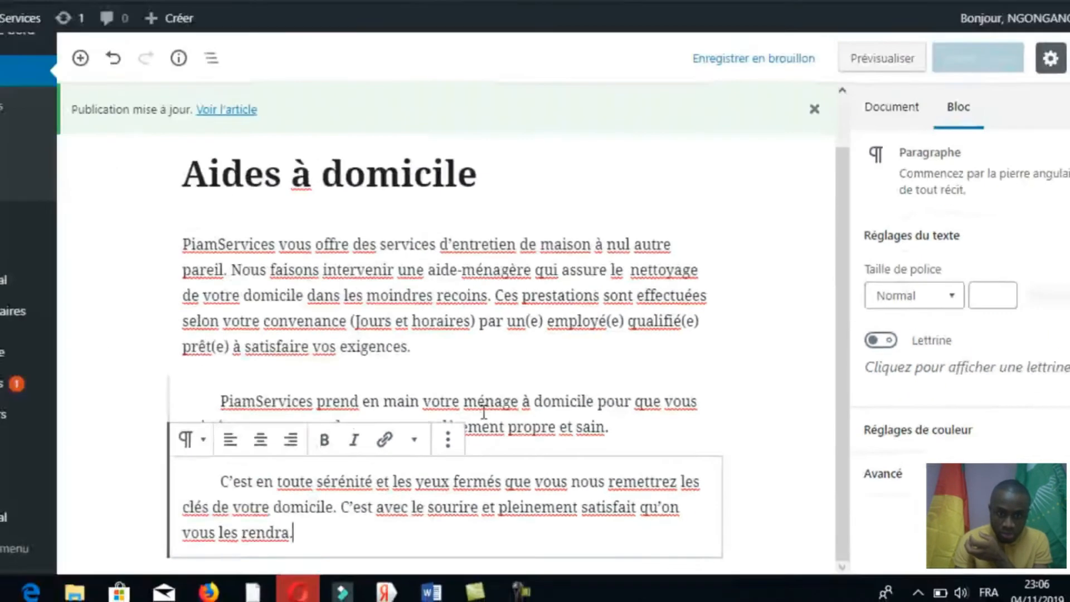
Insert an image block after the article's second paragraph with the media library photo of the woman dusting beside a vase.
click(276, 310)
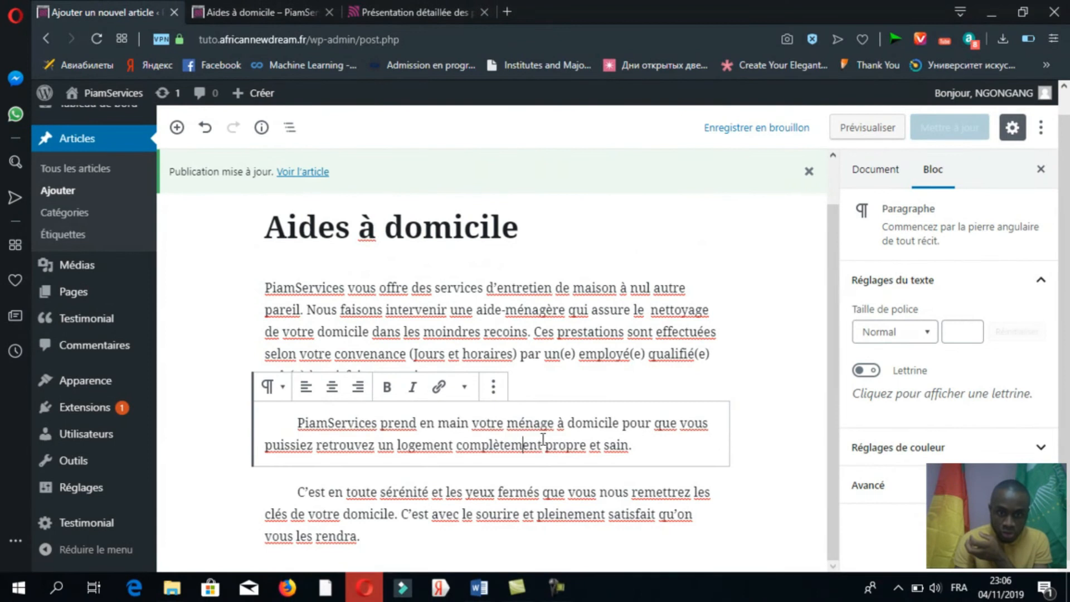
click(491, 465)
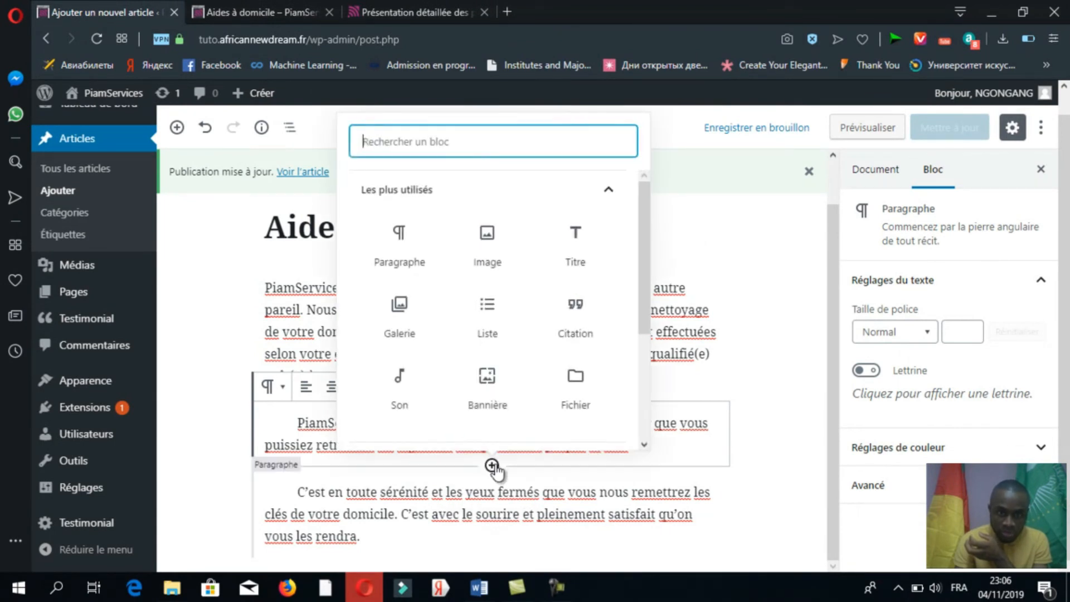
click(487, 238)
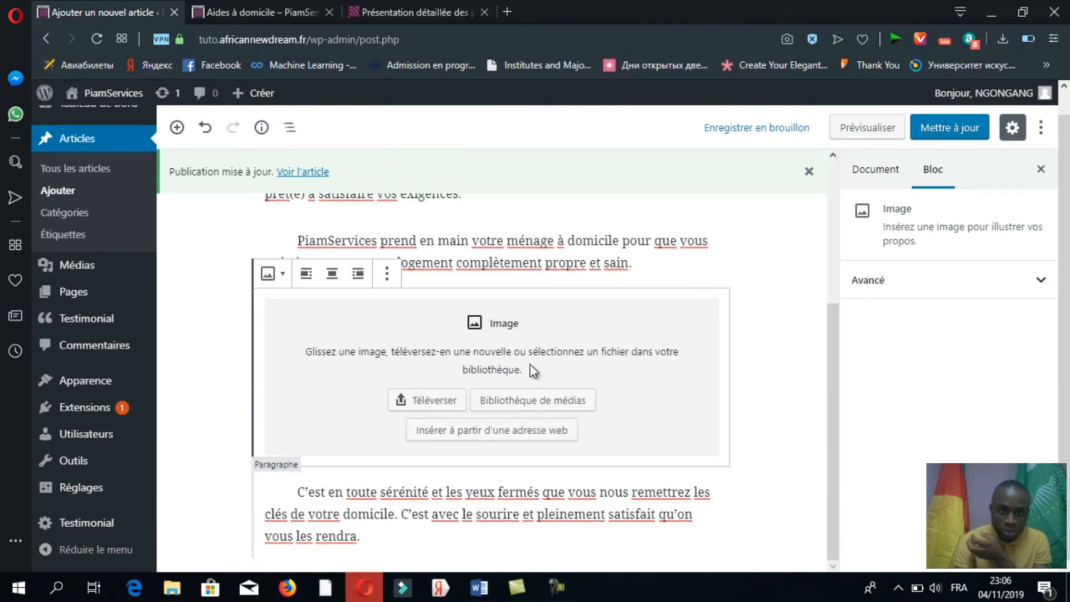
click(524, 405)
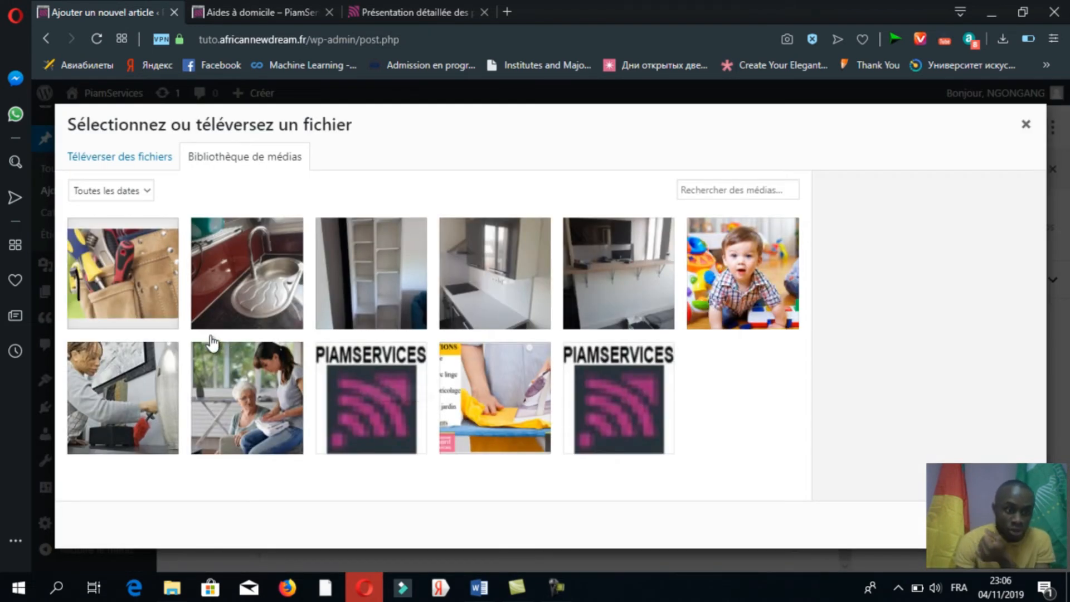
click(145, 386)
click(1001, 525)
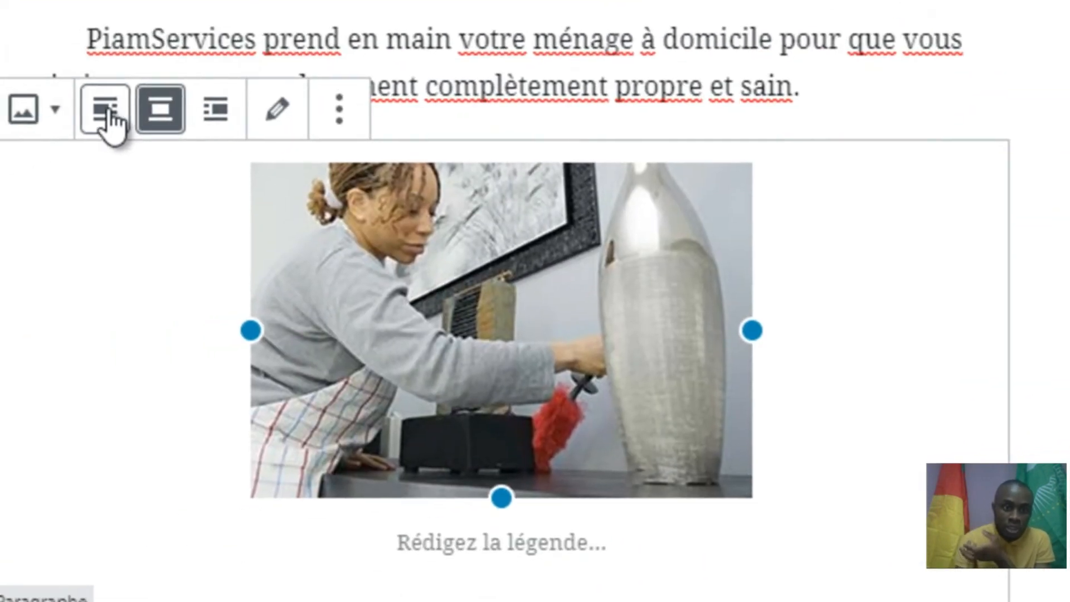
Align the inserted dusting photo to the right so the third paragraph wraps beside it, and update the article.
click(106, 112)
click(237, 220)
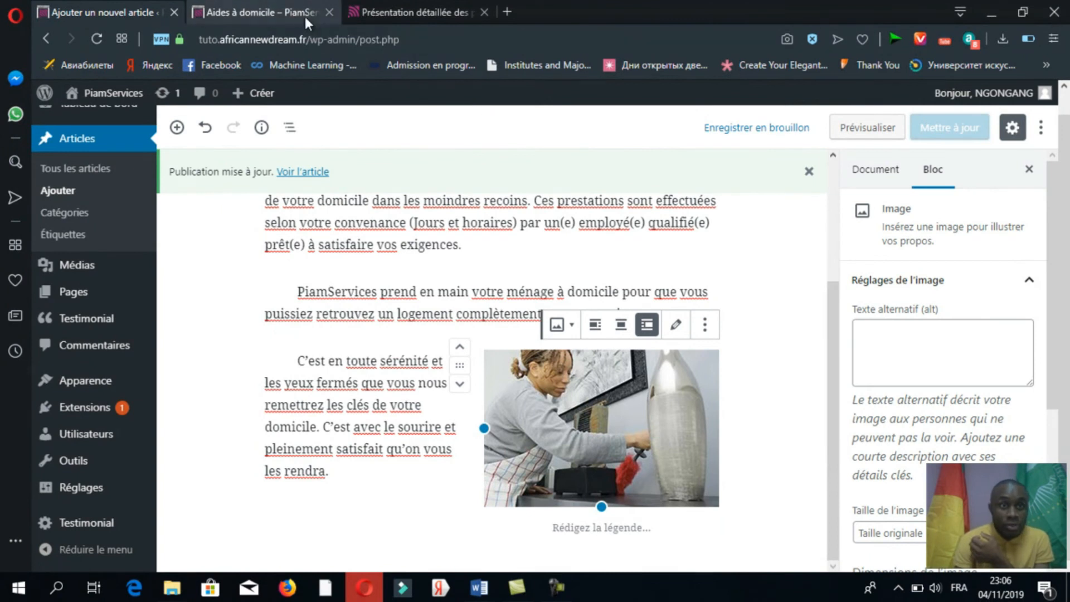
Reload the published Aides à domicile page and check how the photo sits beside the closing paragraph.
click(280, 15)
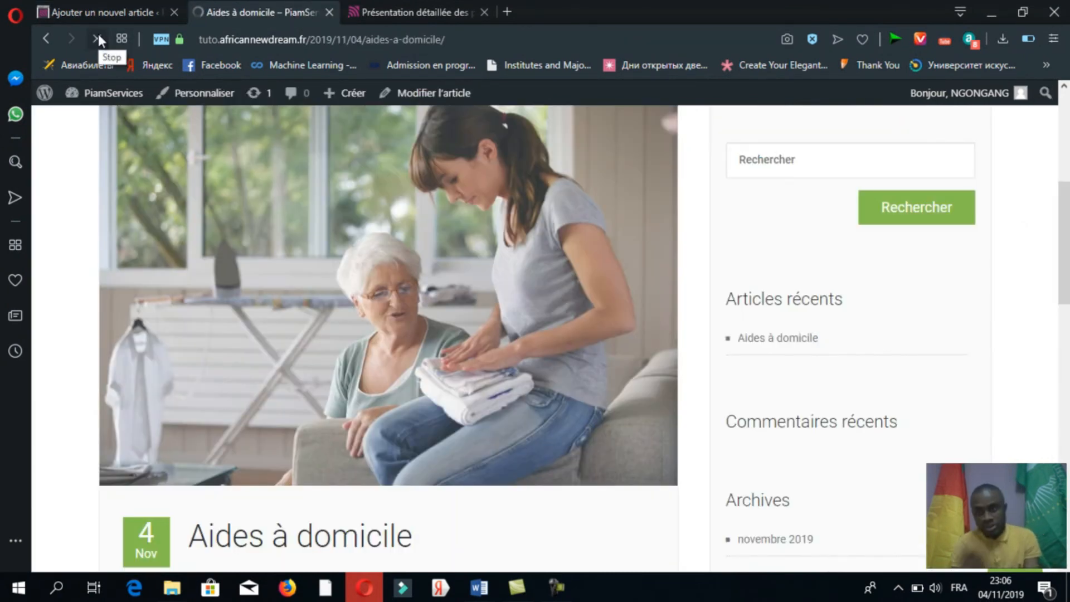
click(98, 35)
scroll(718, 157, down, 10)
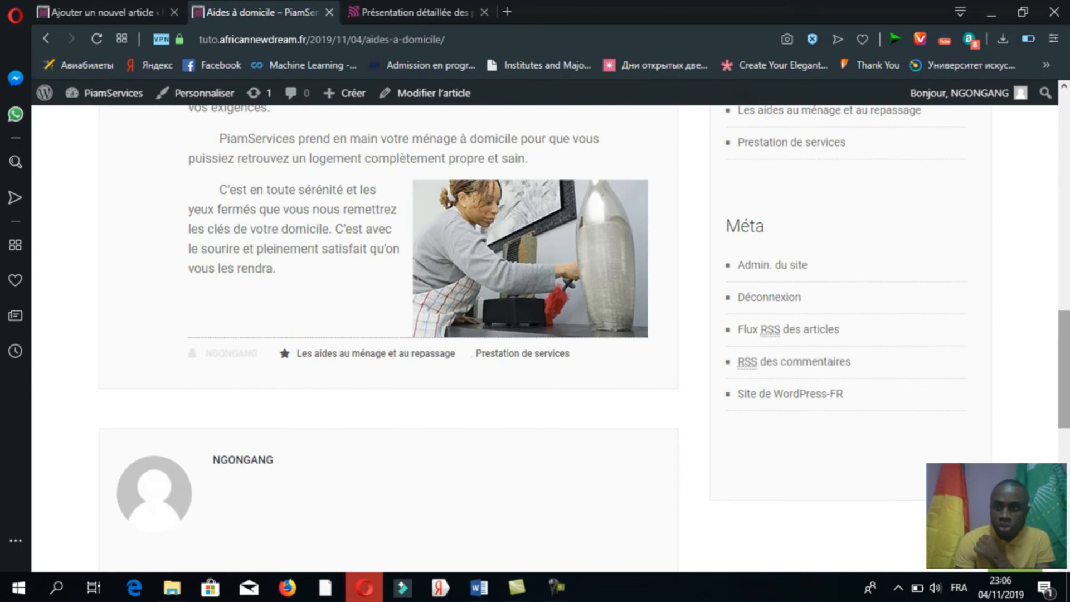
drag(1068, 410, 1069, 134)
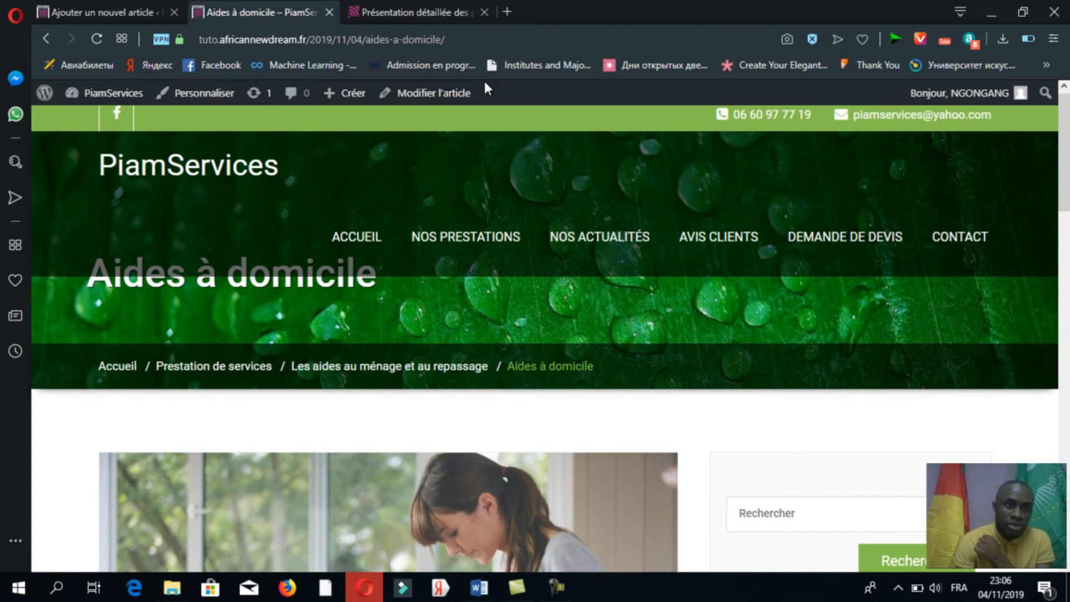
click(126, 14)
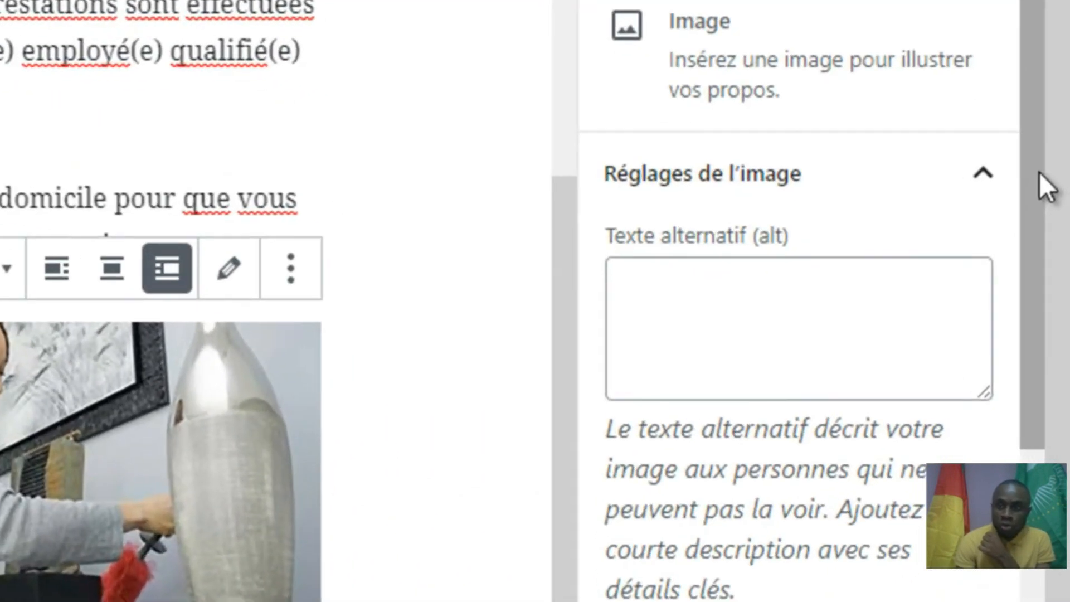
drag(1056, 279, 1065, 123)
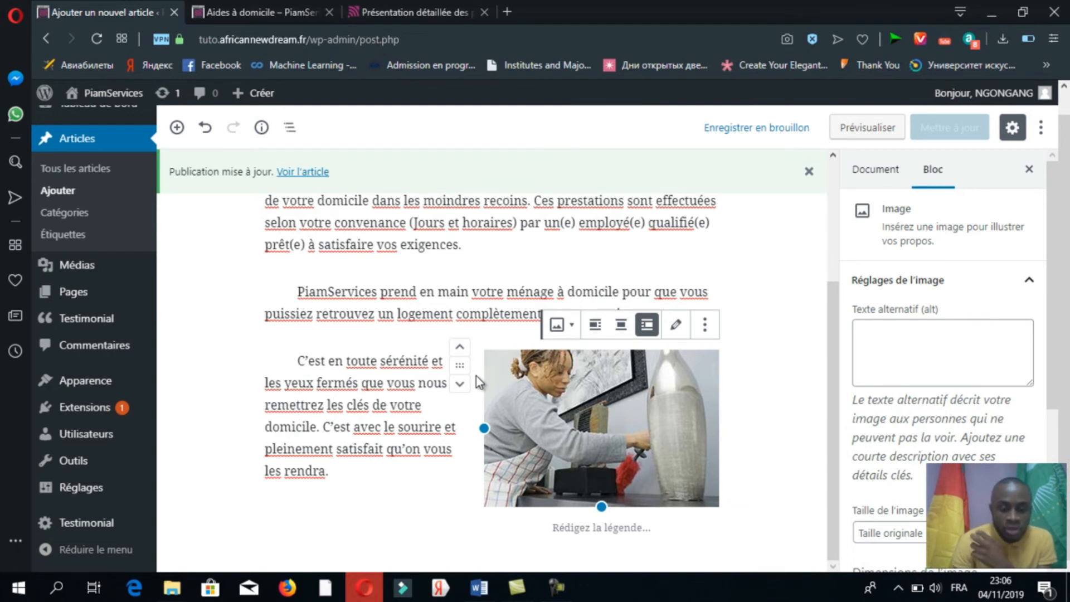
click(554, 592)
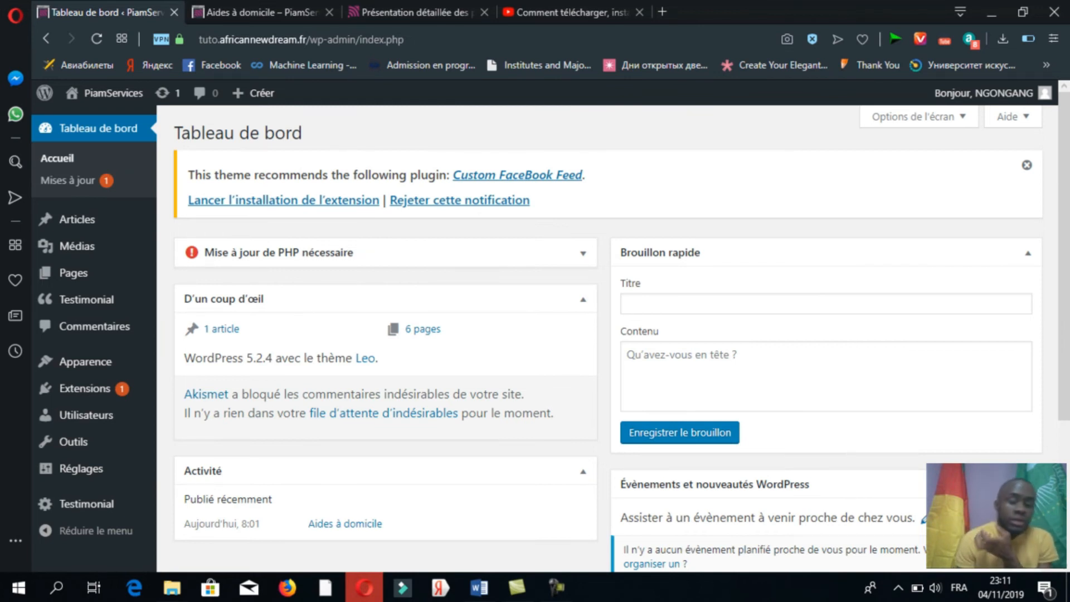
Examine the sidebar of the published article, from the search box and recent articles to the archives and categories.
scroll(1062, 132, up, 1)
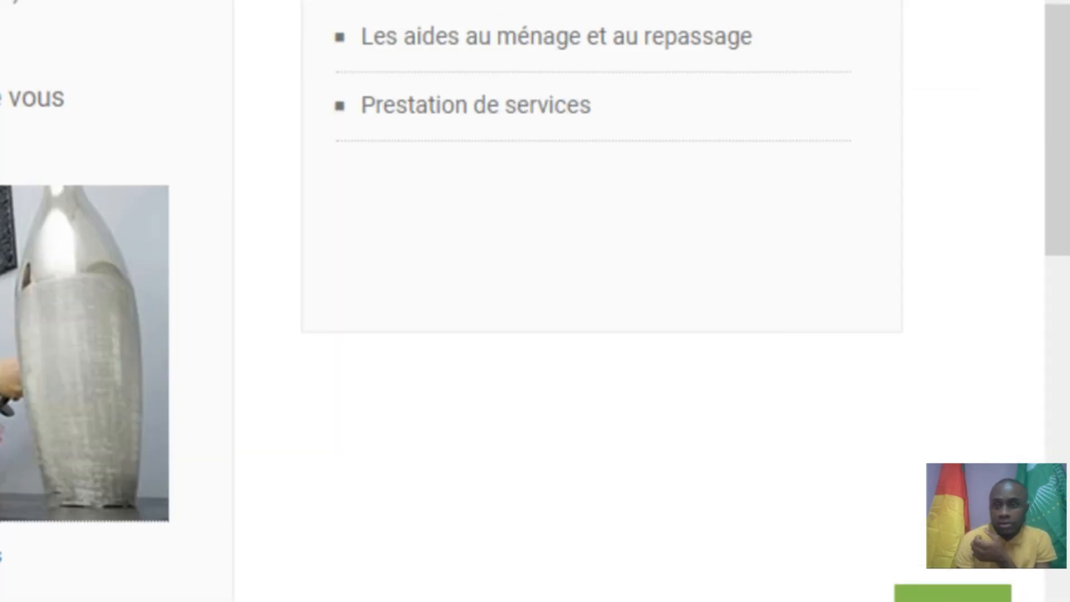
scroll(1058, 366, up, 4)
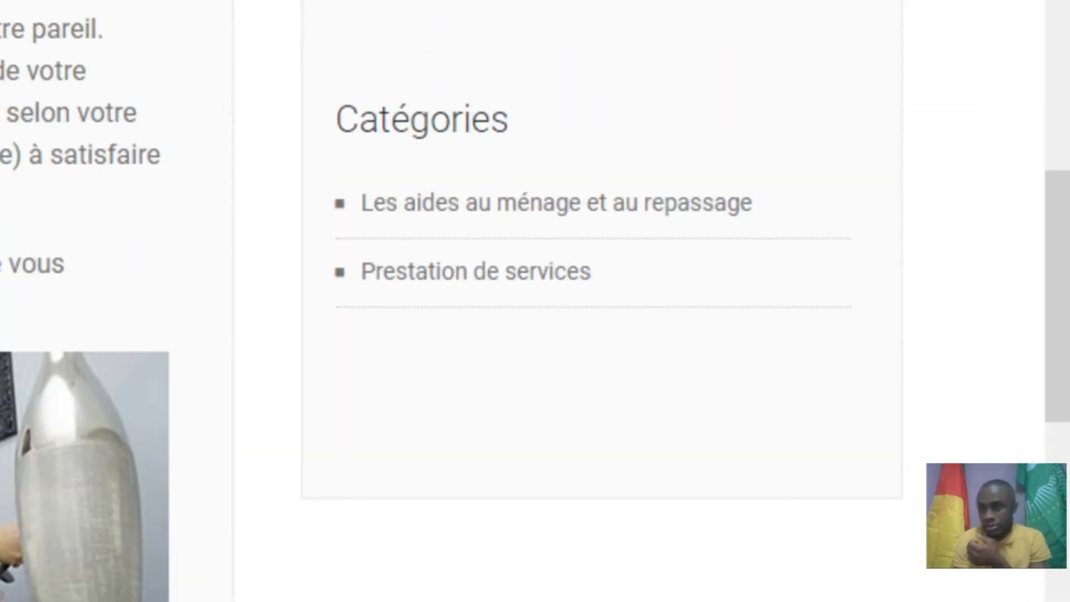
drag(1065, 320, 1067, 176)
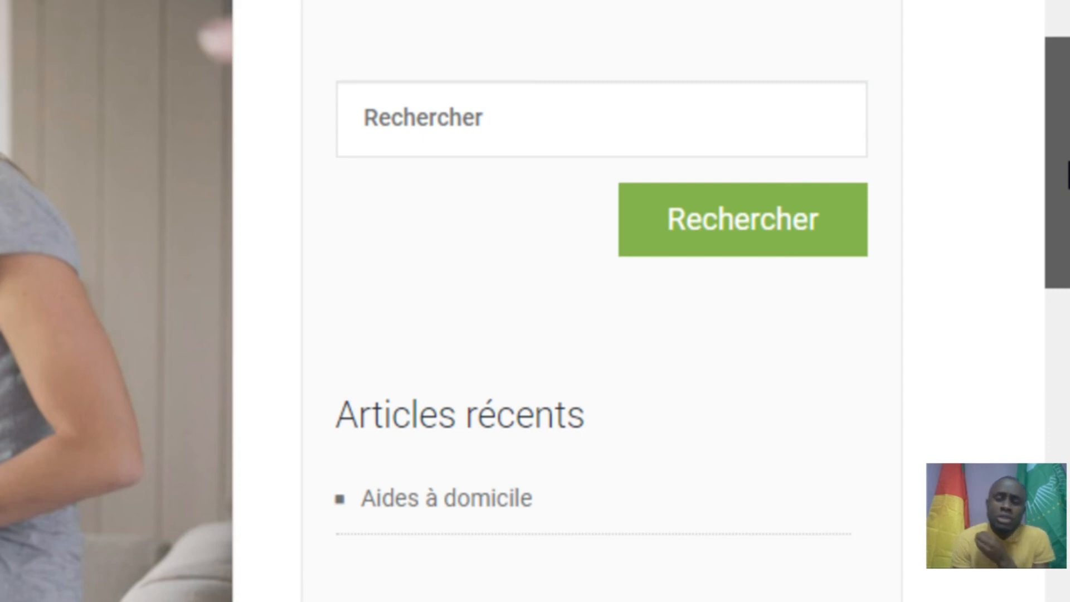
drag(1068, 175, 1067, 287)
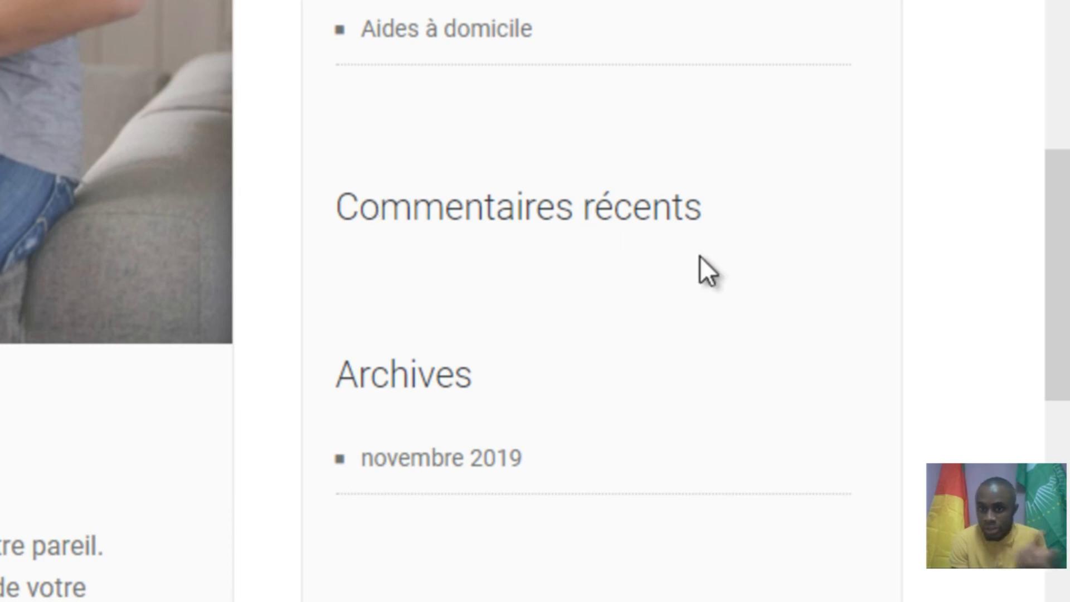
drag(1066, 282, 1067, 329)
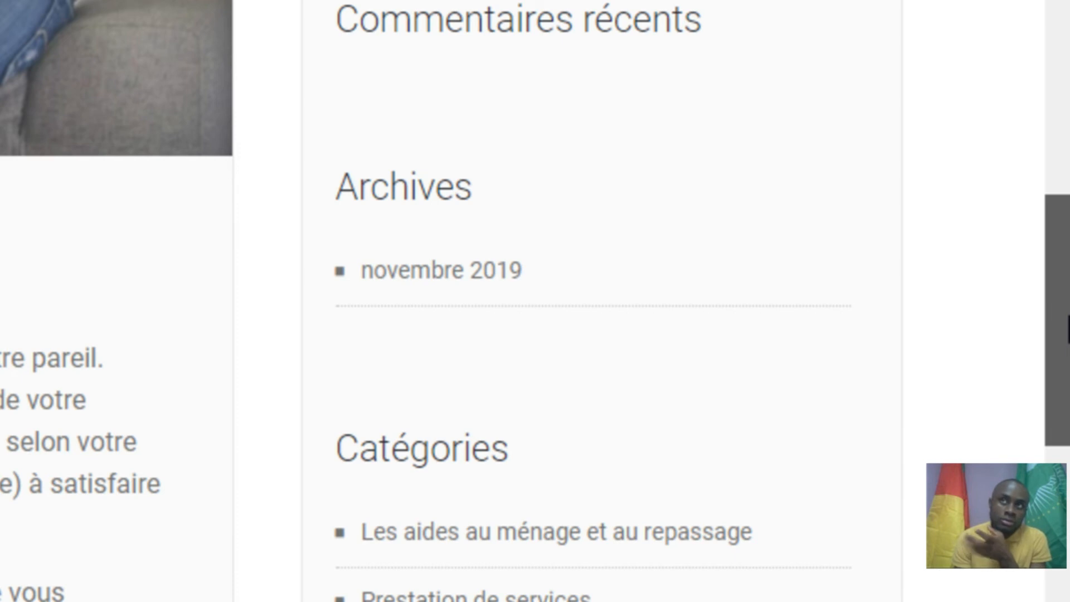
mouse_move(1067, 329)
mouse_down()
mouse_move(1067, 413)
mouse_move(1051, 330)
mouse_up()
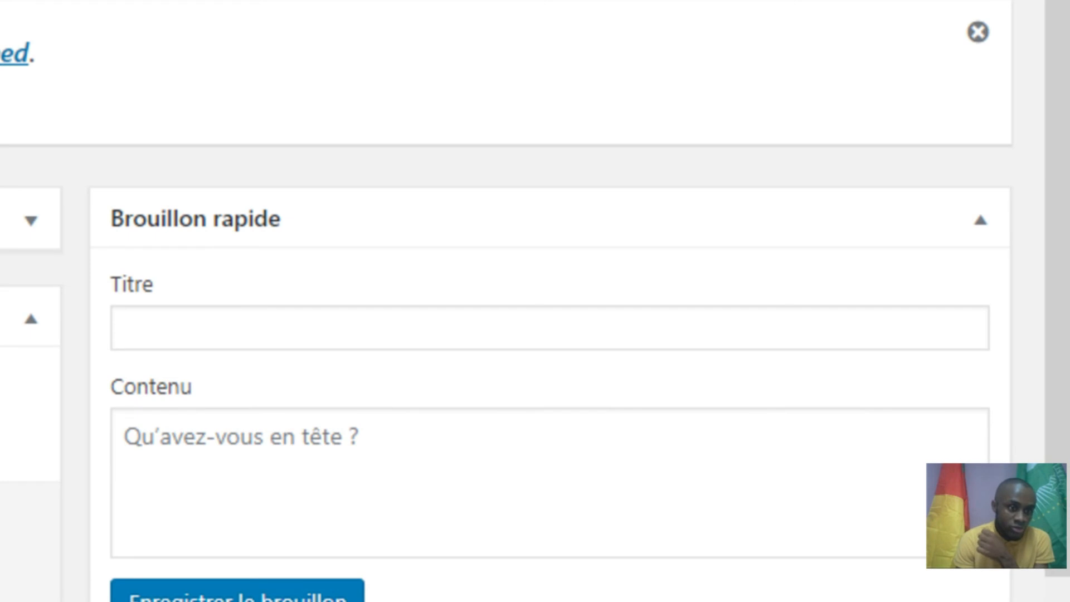
Open the Widgets administration page and compare its side column widget area with the published article's sidebar.
mouse_move(15, 140)
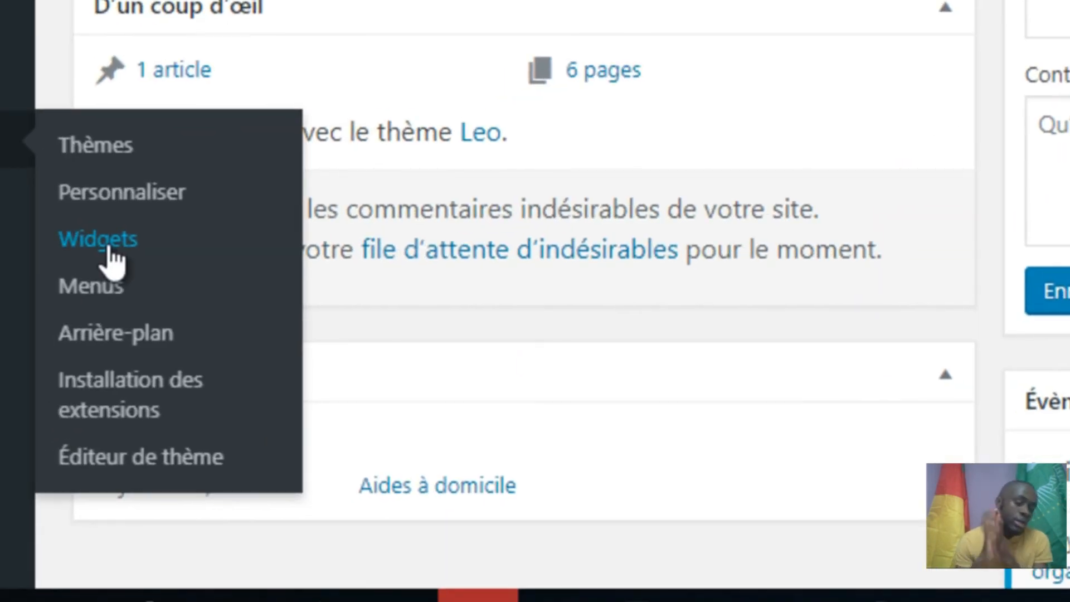
click(98, 239)
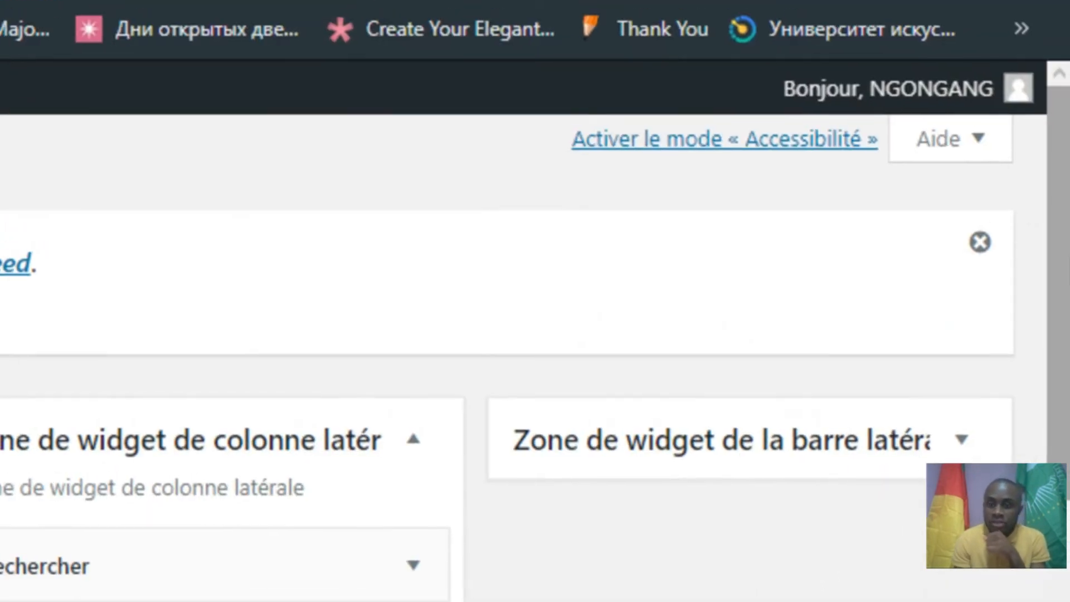
mouse_move(1065, 296)
mouse_down()
mouse_move(1067, 473)
mouse_move(1059, 310)
mouse_up()
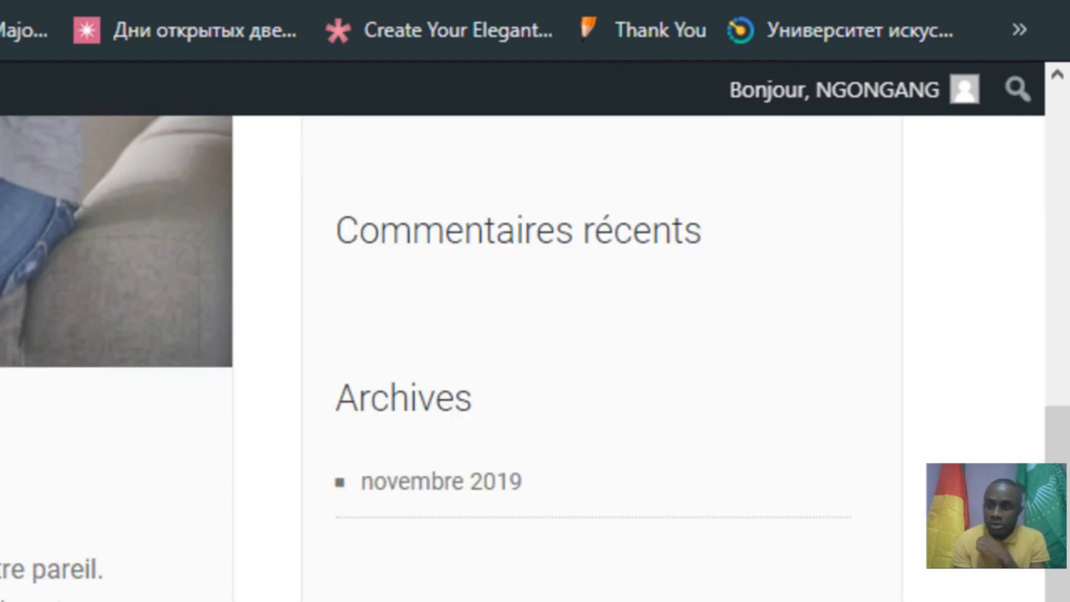
drag(1058, 504, 1058, 261)
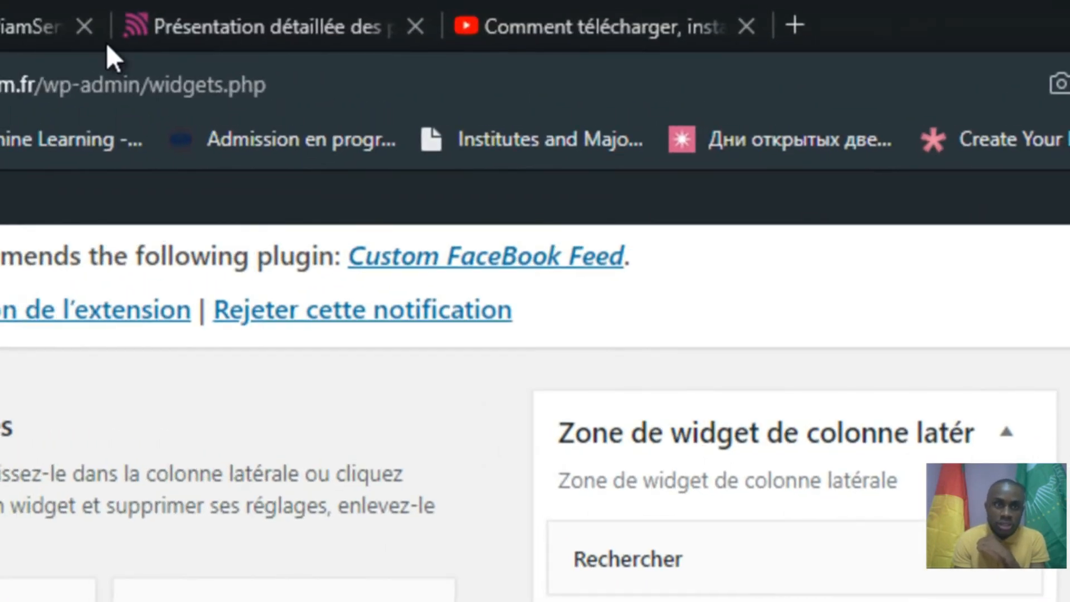
click(106, 42)
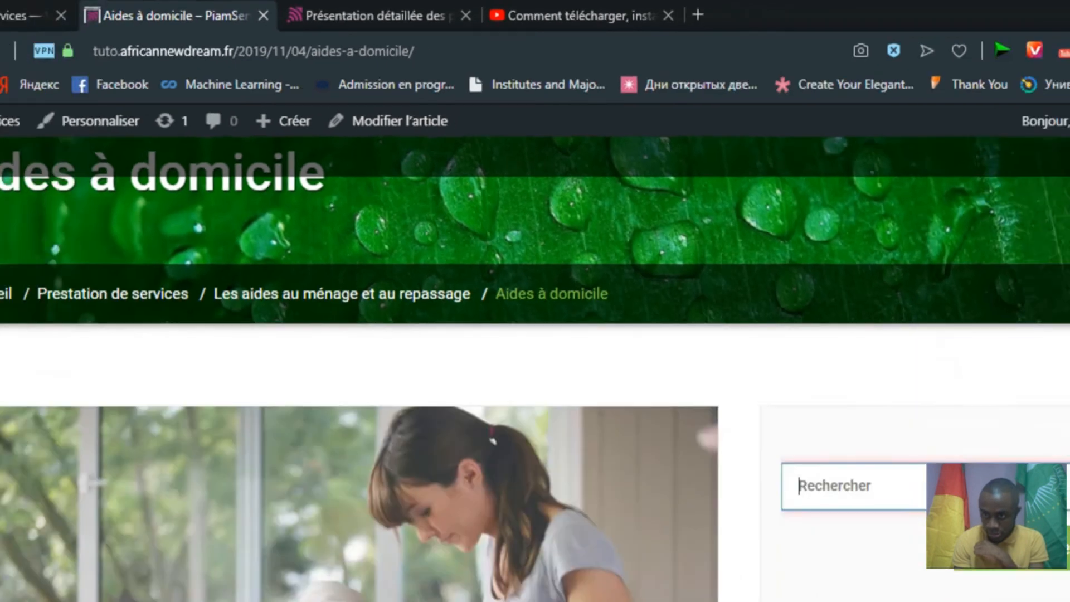
scroll(857, 538, down, 2)
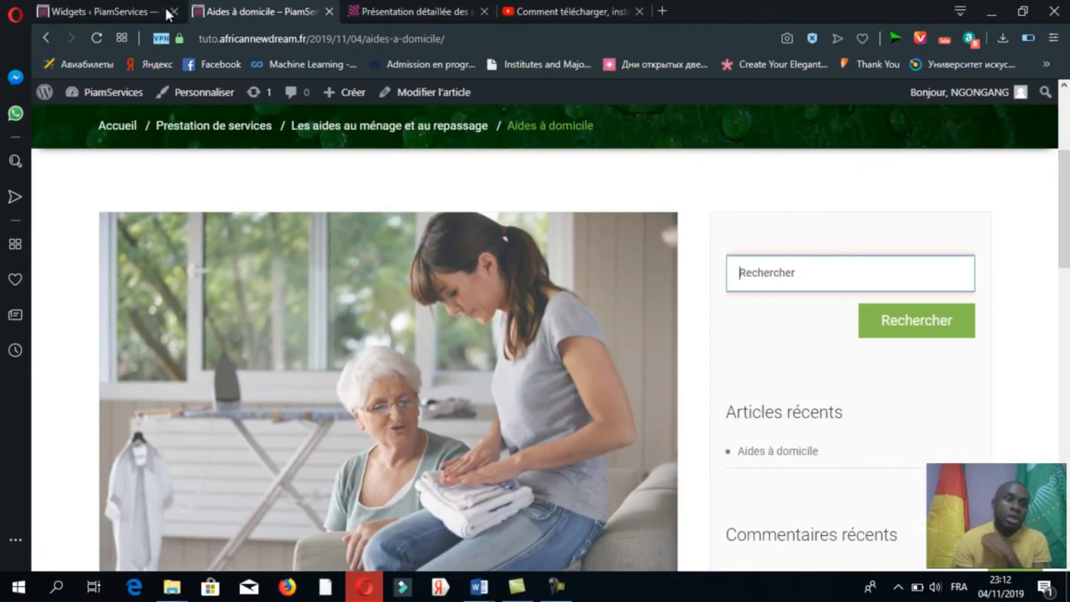
Remove the Méta widget from the side column widget area.
click(102, 13)
scroll(641, 235, down, 2)
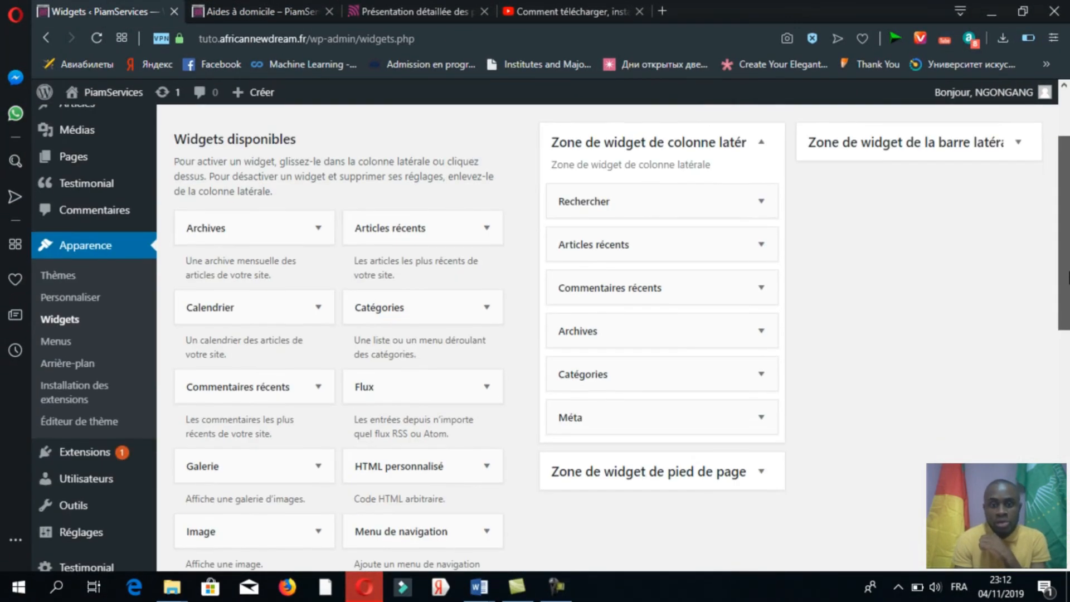
scroll(658, 279, down, 1)
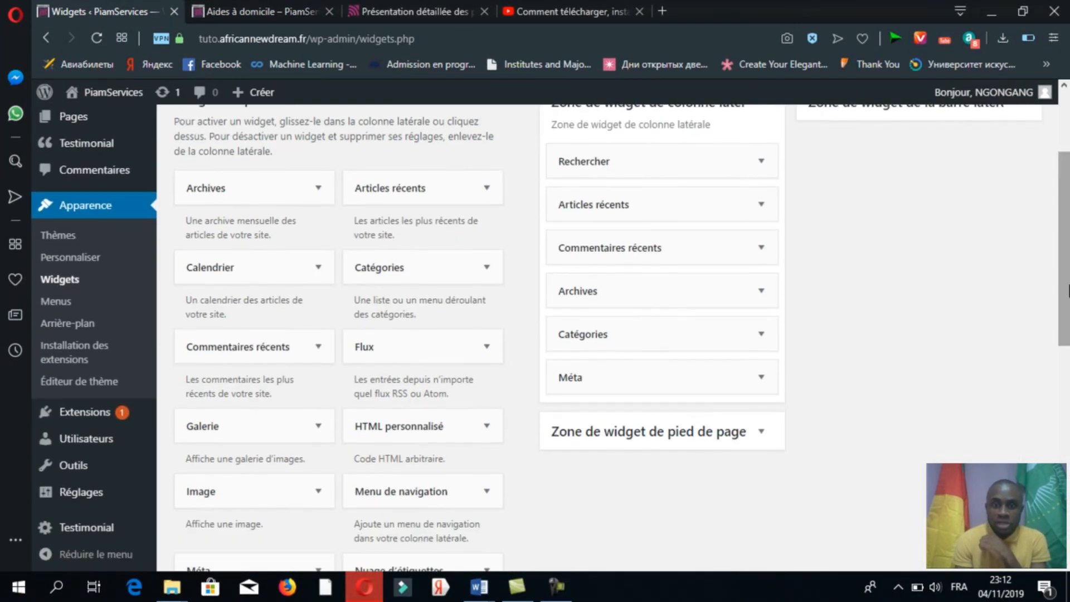
click(761, 379)
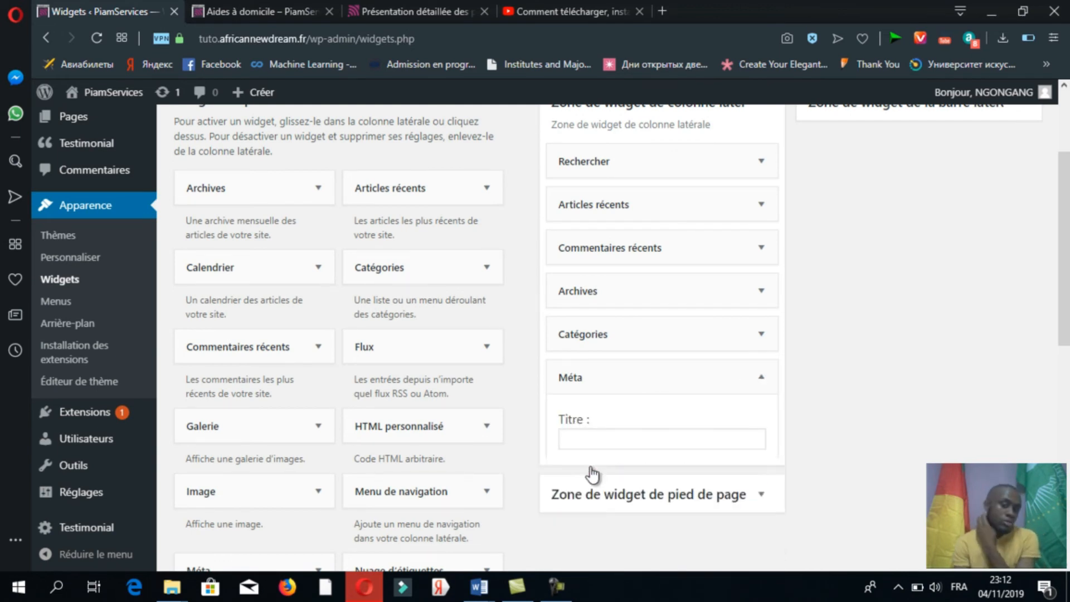
Add a Vidéo widget below Catégories in the side column widget area.
drag(1067, 237, 1064, 352)
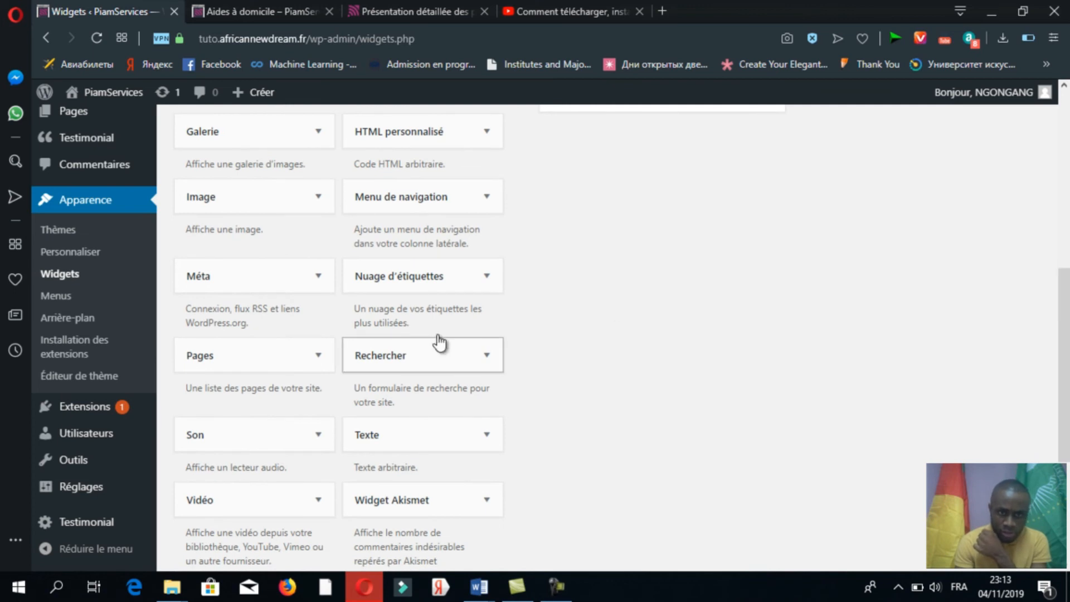
drag(1063, 298, 1065, 347)
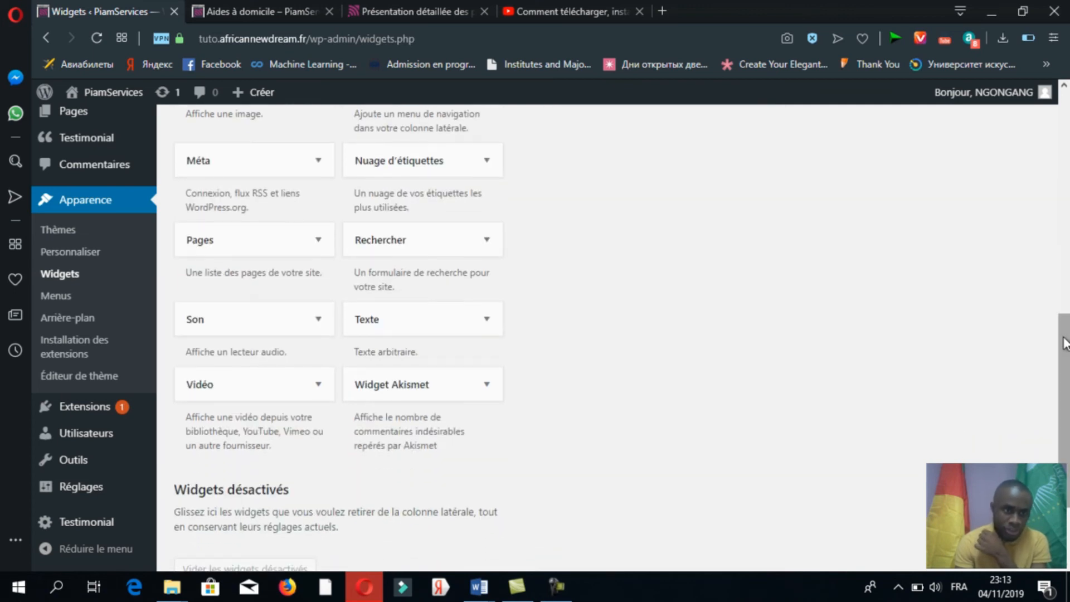
drag(249, 393, 658, 139)
scroll(1062, 310, up, 1)
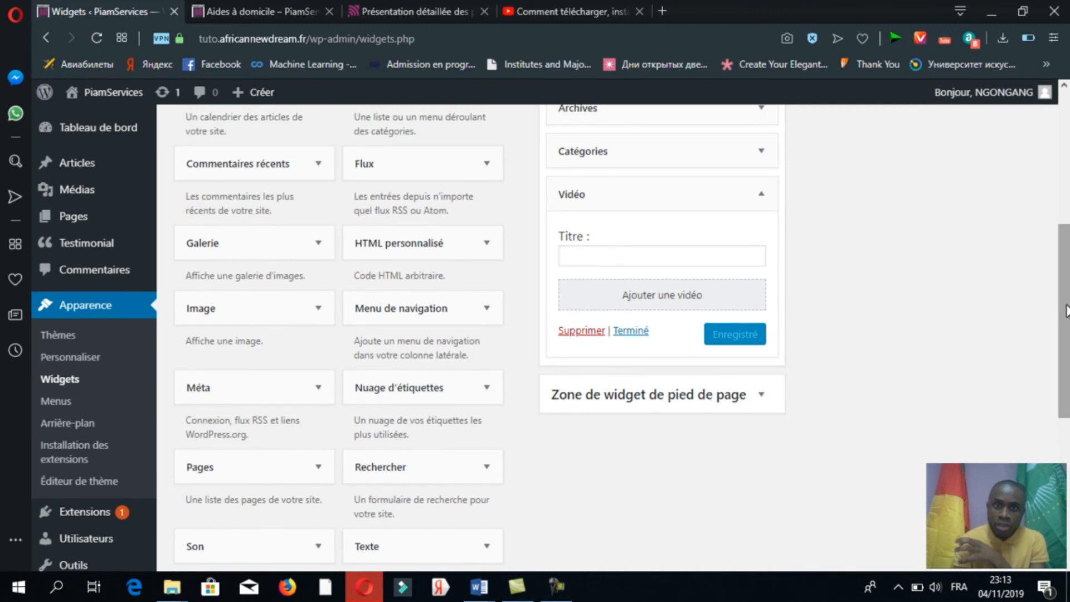
click(674, 293)
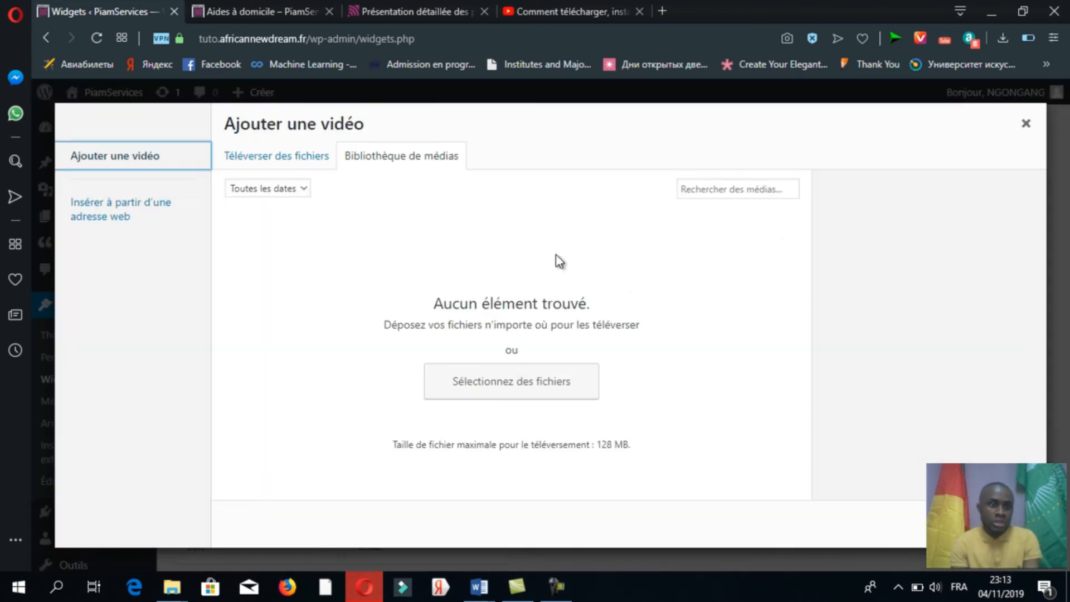
click(112, 215)
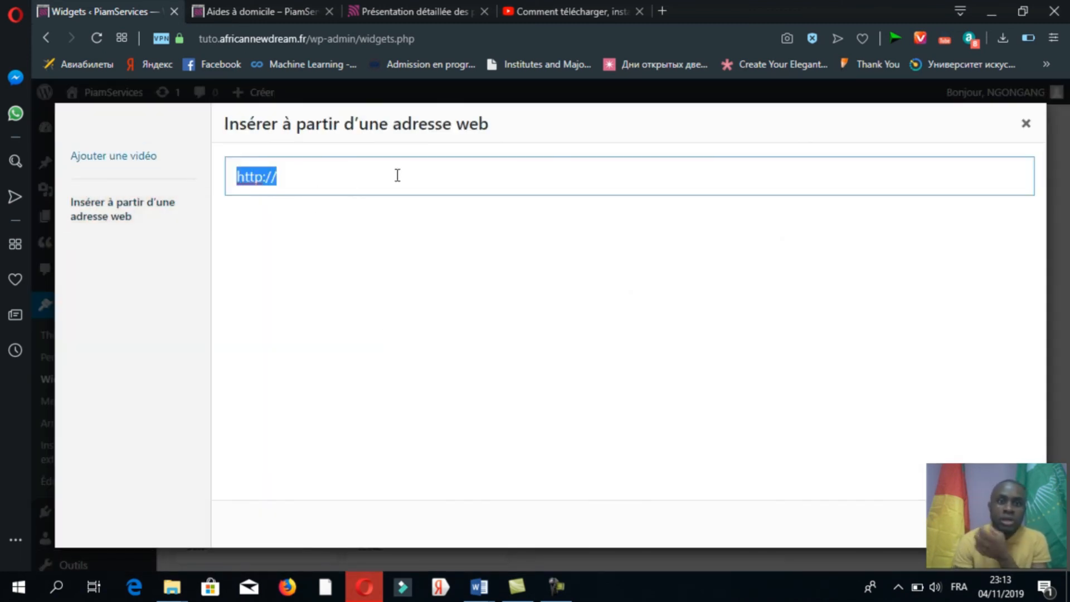
click(563, 12)
click(350, 46)
key(ctrl+c)
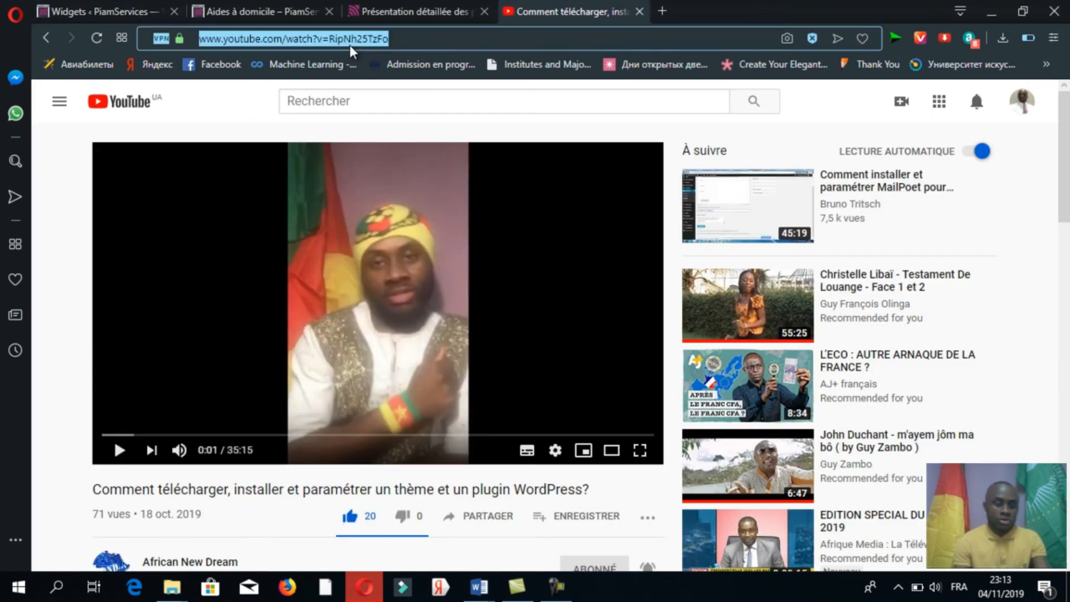
click(137, 15)
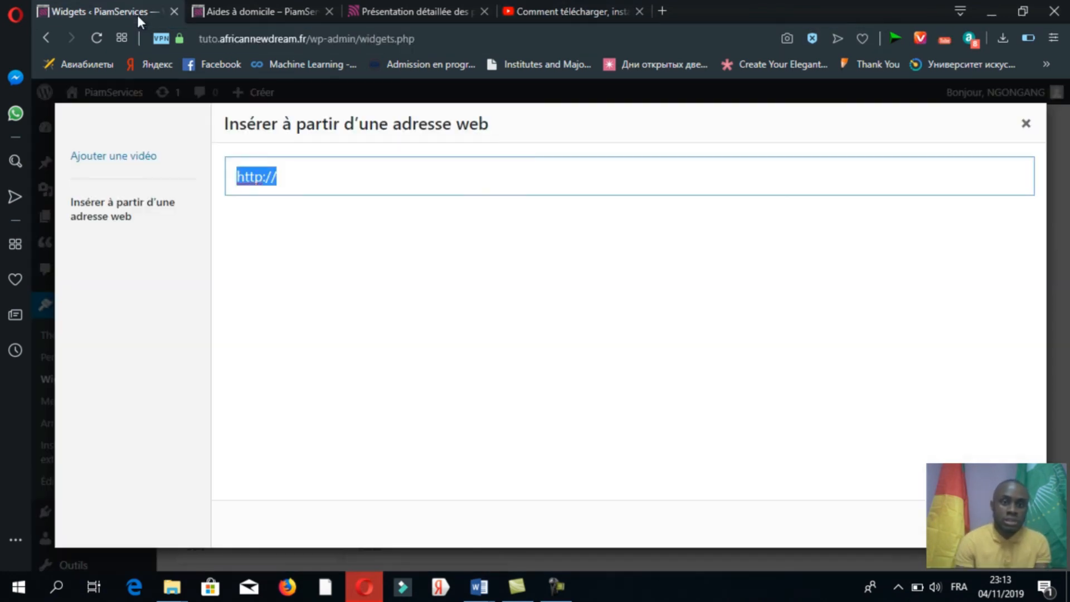
key(ctrl+v)
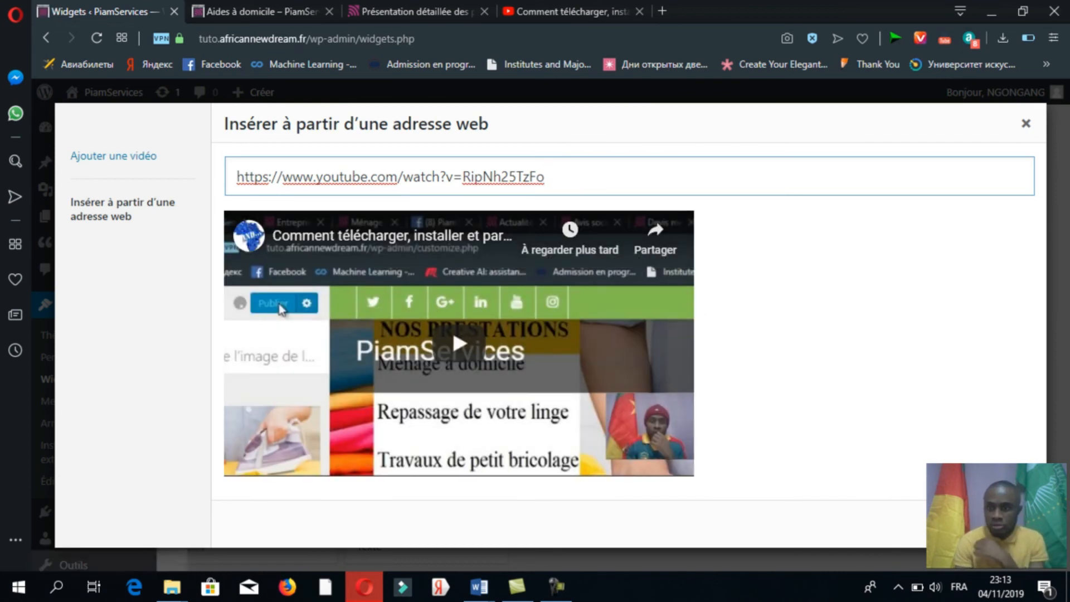
click(988, 524)
click(734, 491)
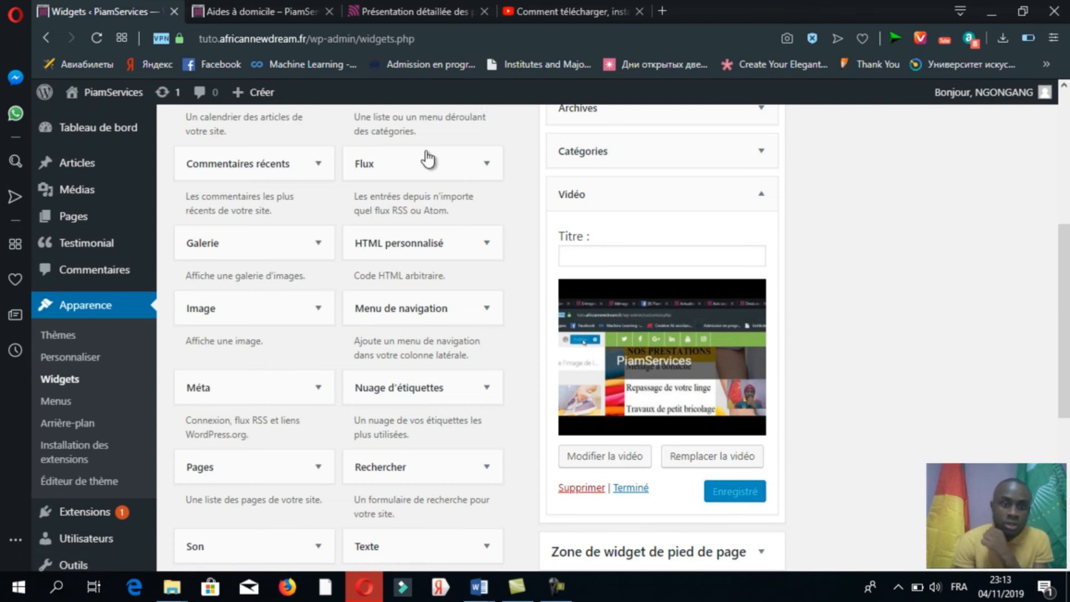
Reload the published Aides à domicile page and test the sidebar video by playing and pausing it.
click(223, 18)
click(98, 39)
drag(1068, 187, 1067, 352)
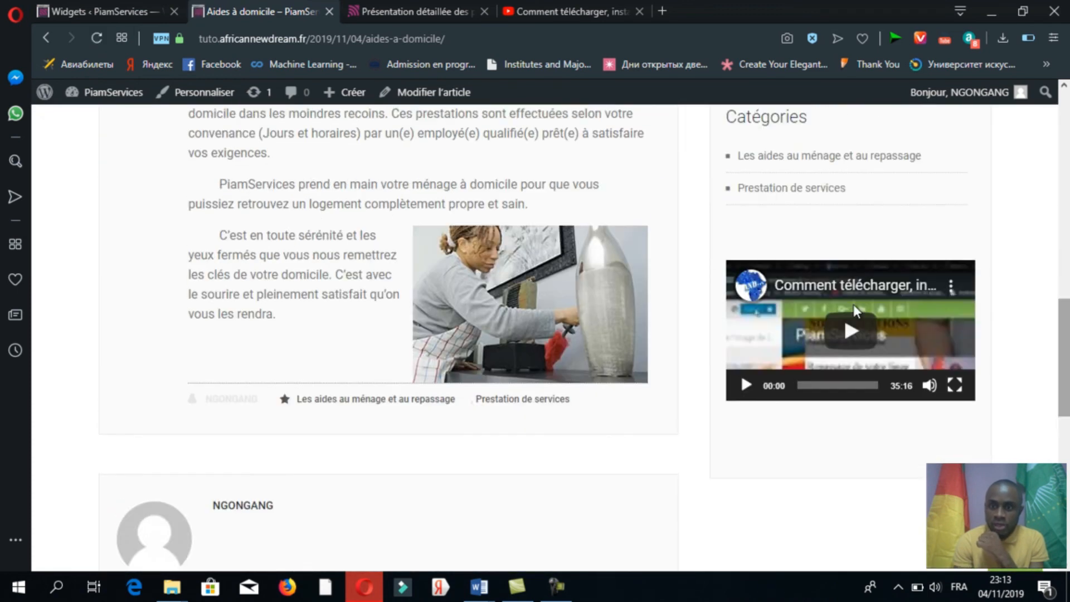
click(847, 335)
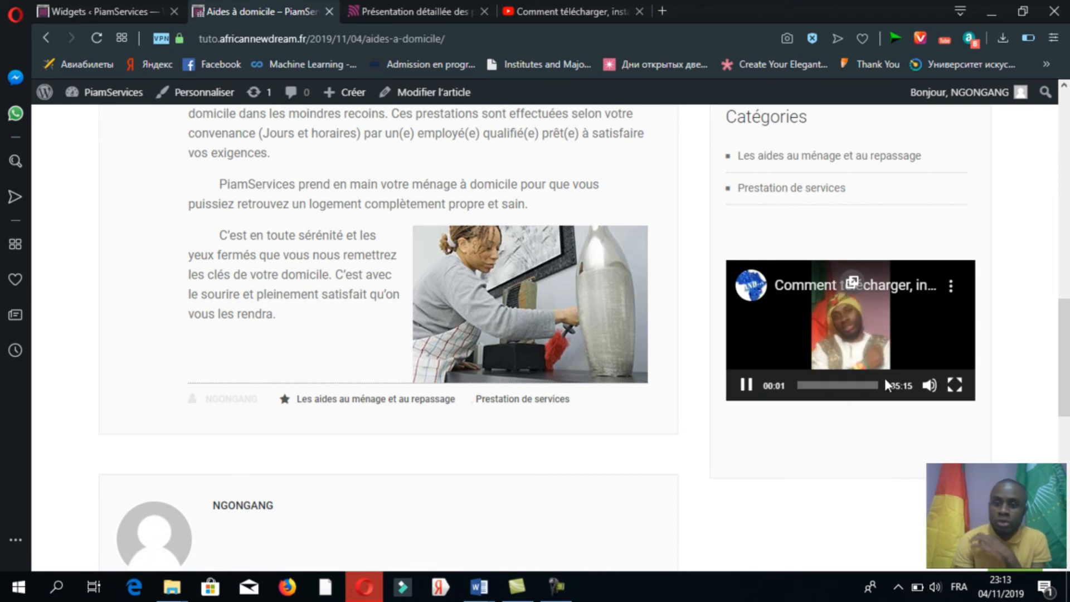
click(132, 19)
click(263, 12)
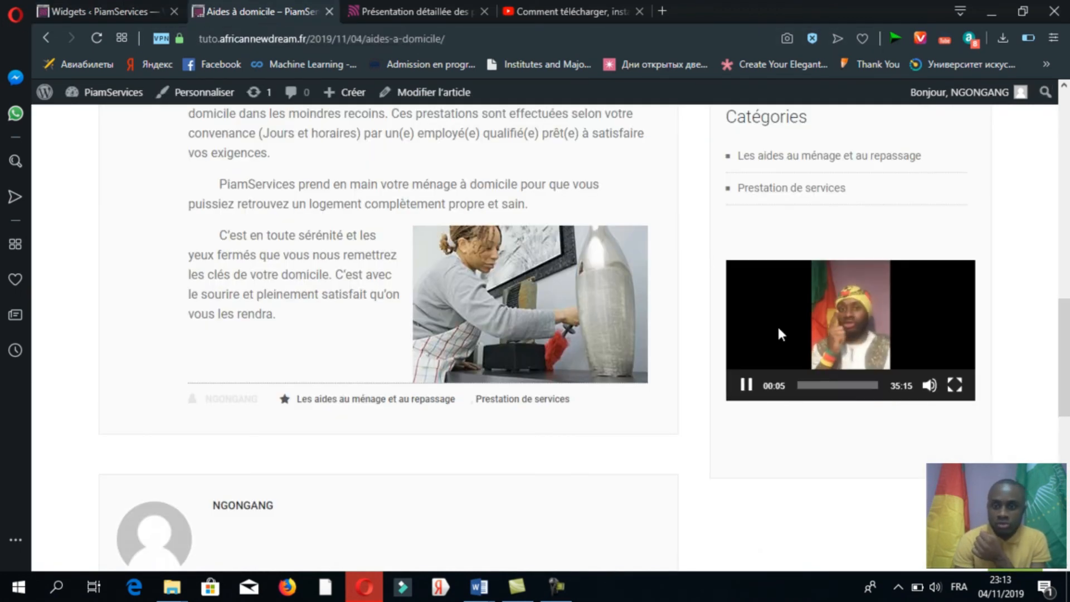
click(746, 388)
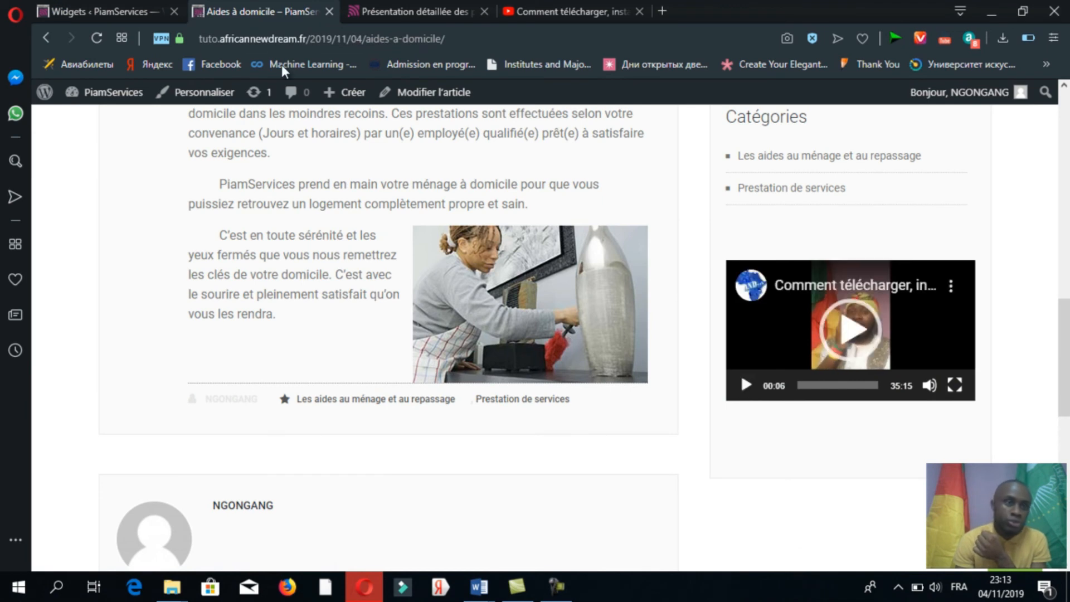
Add an Image widget below the Vidéo widget in the side column widget area.
click(151, 20)
drag(1065, 335, 1065, 424)
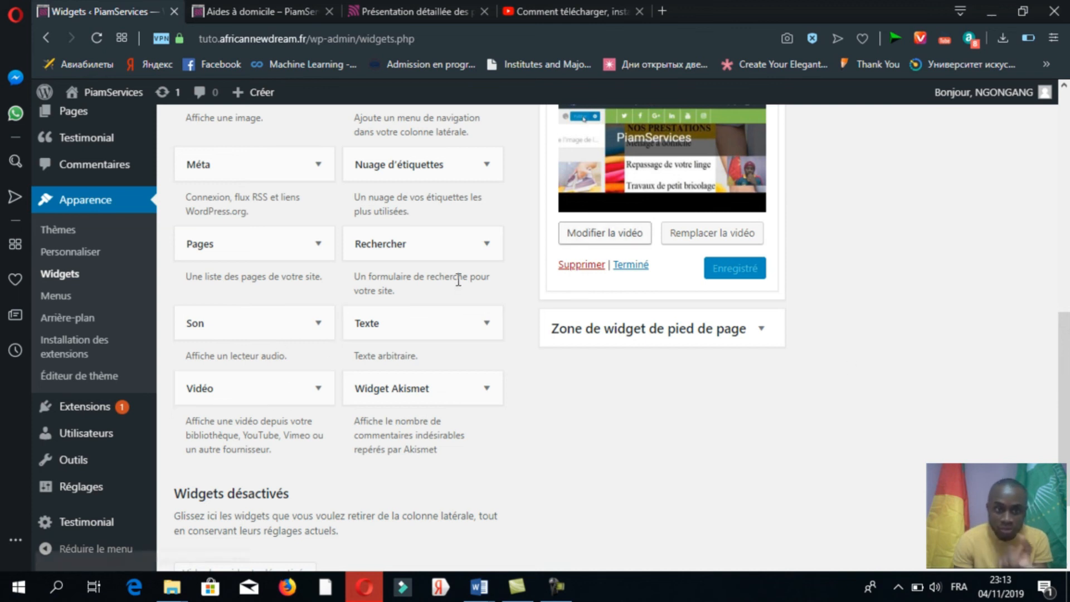
drag(1064, 399, 1064, 329)
drag(241, 268, 663, 476)
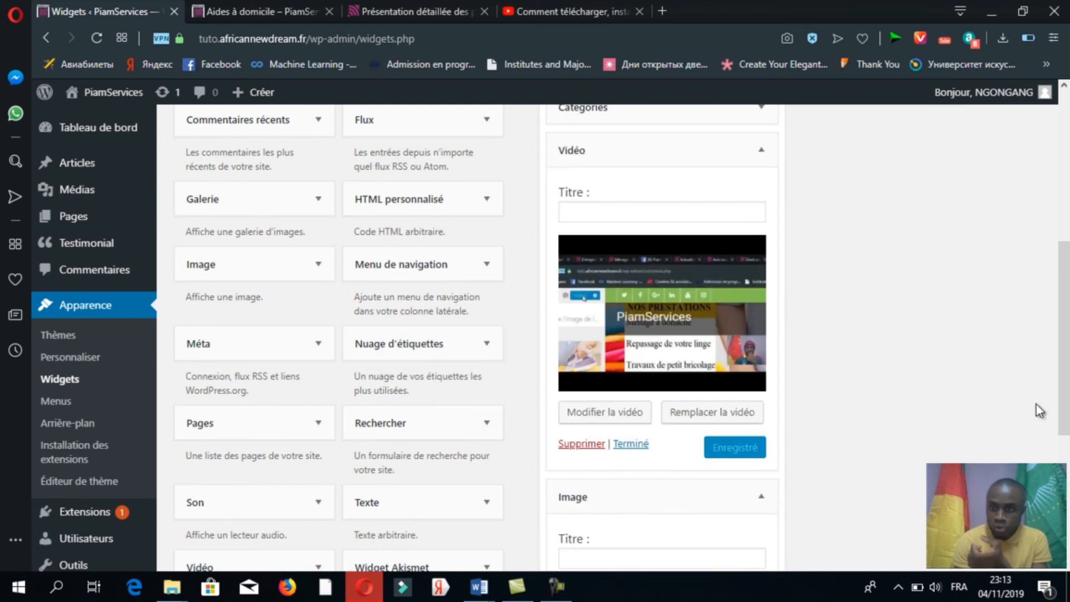
drag(1067, 368, 1068, 425)
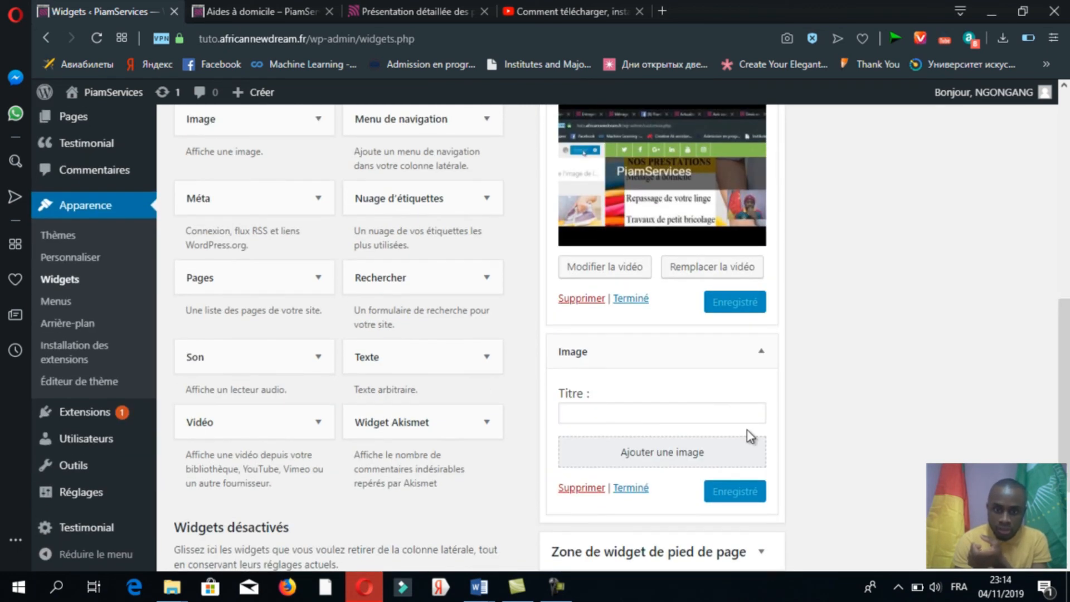
Start a file upload for the Image widget and browse to 0African New Dream > Réalisations > Interne > logo partenaires > logo traité.
click(675, 453)
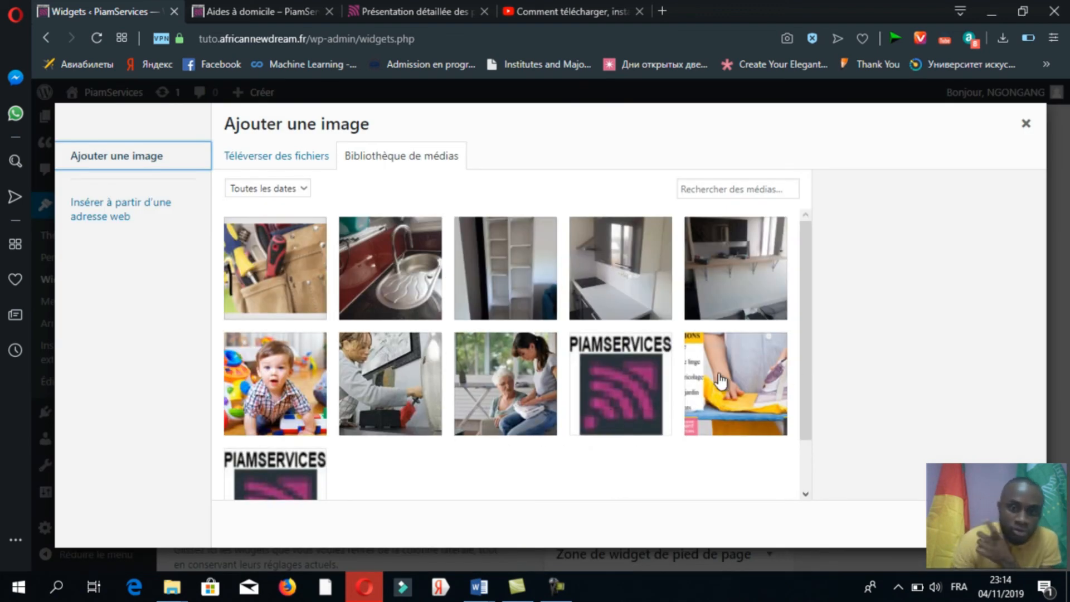
click(289, 167)
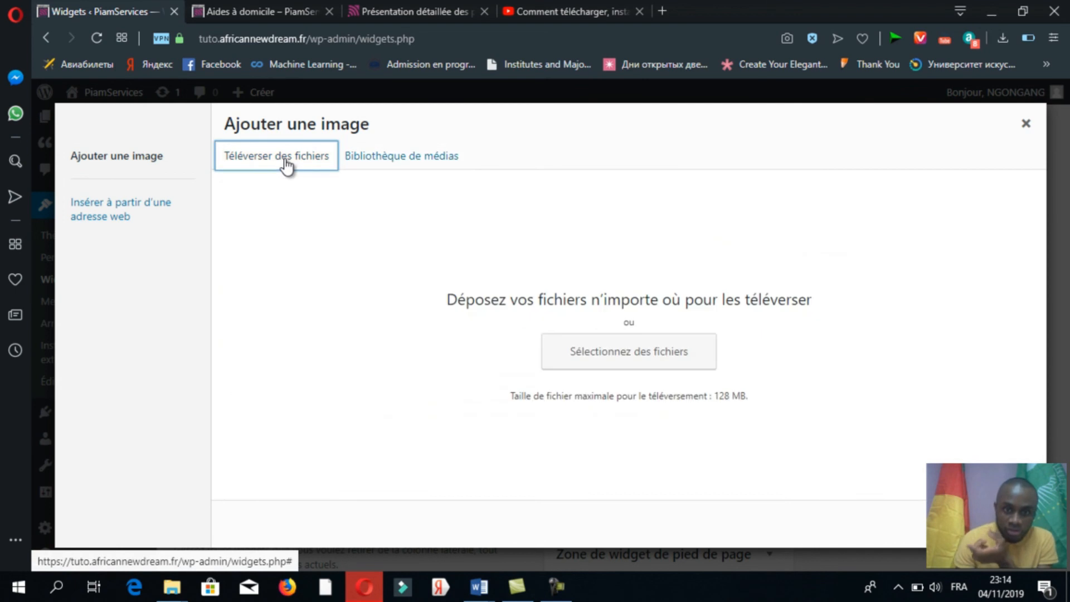
click(621, 354)
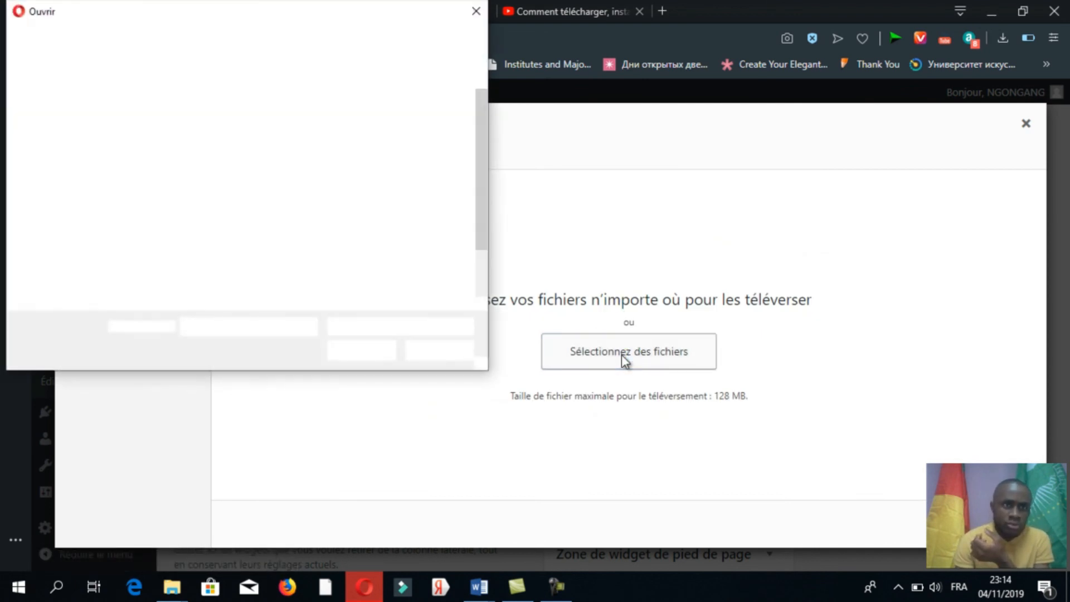
click(148, 37)
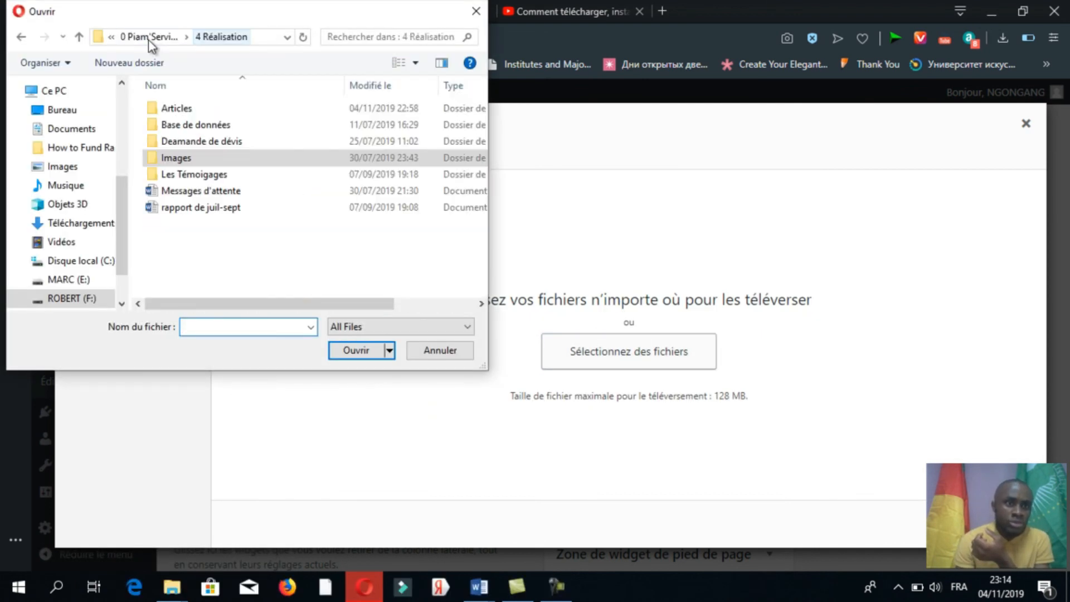
click(148, 37)
click(148, 37)
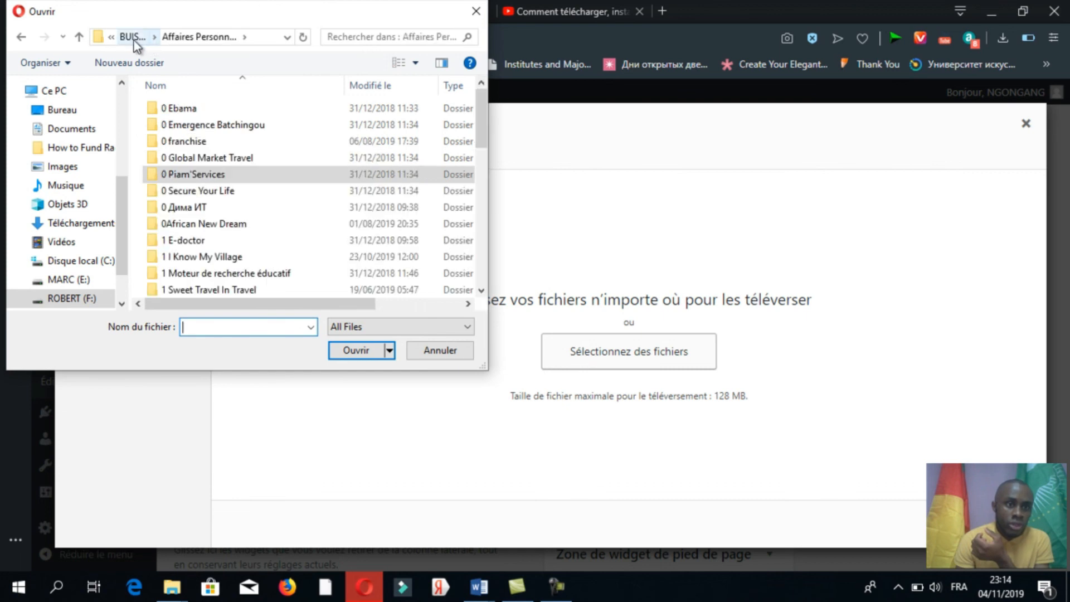
click(230, 223)
double_click(230, 222)
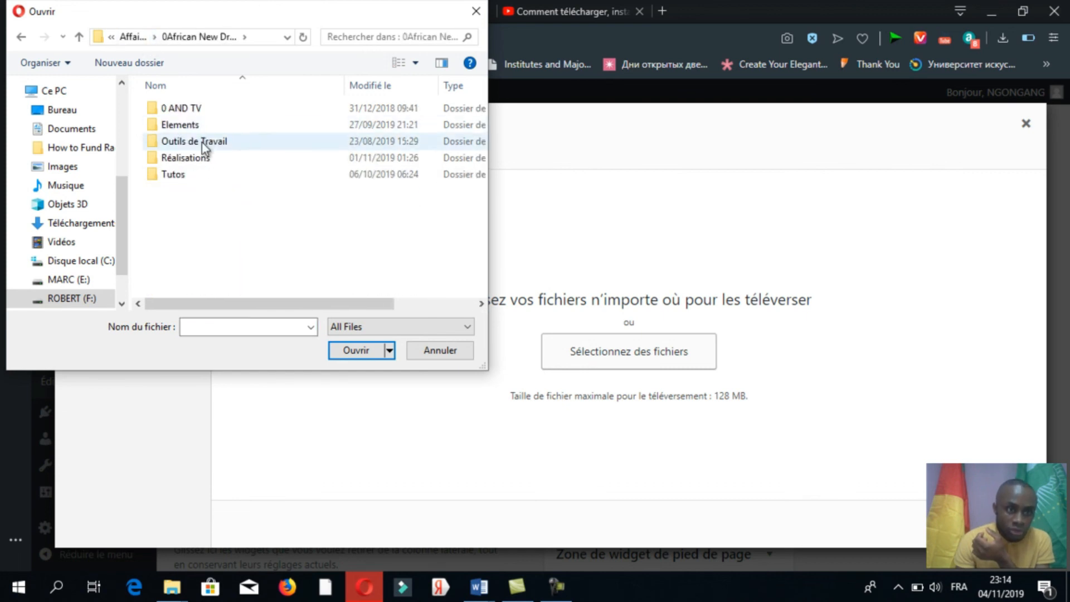
double_click(193, 159)
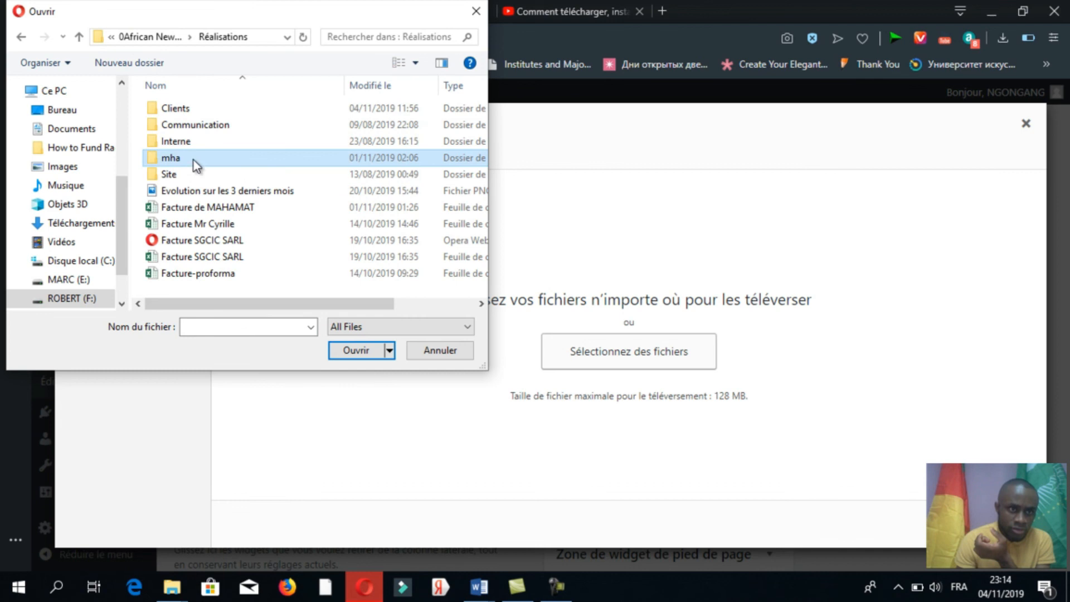
double_click(195, 139)
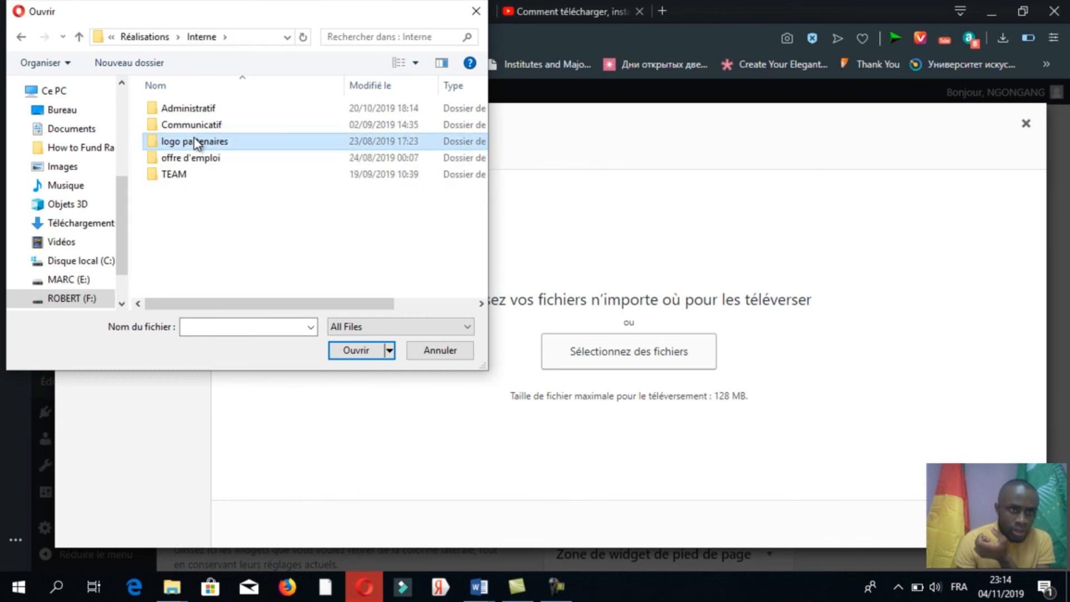
double_click(207, 144)
double_click(194, 129)
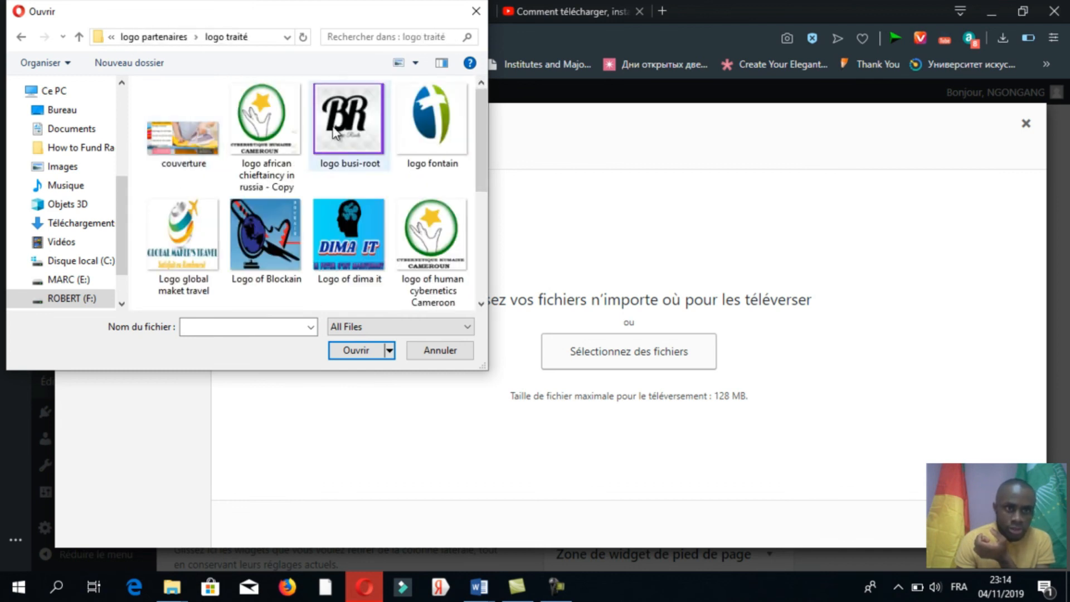
Upload logo-african-new-dream 2.png and insert it into the Image widget.
drag(480, 151, 479, 244)
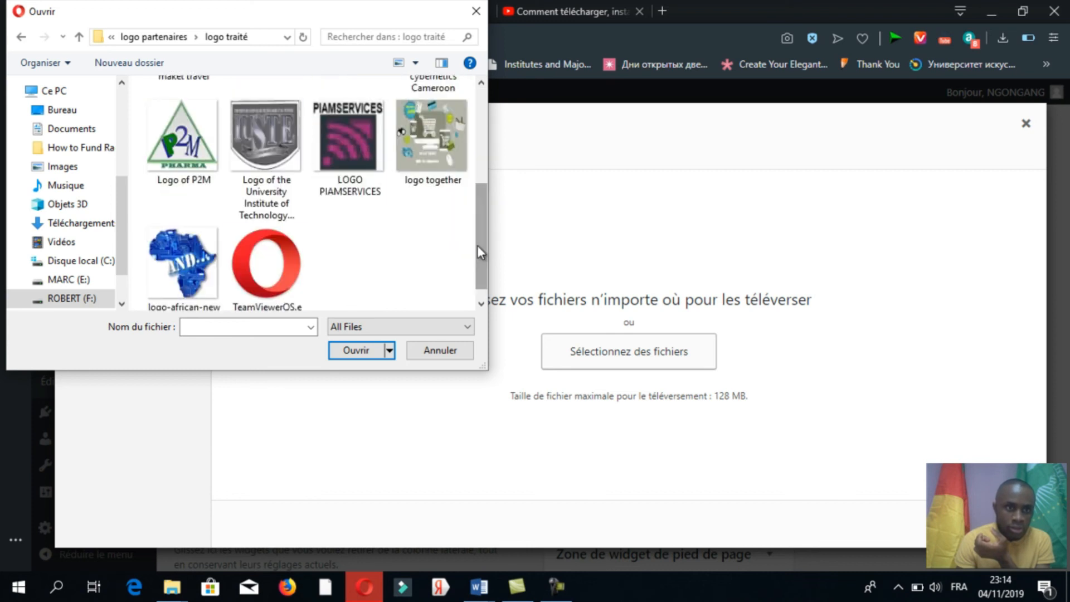
click(184, 287)
click(357, 350)
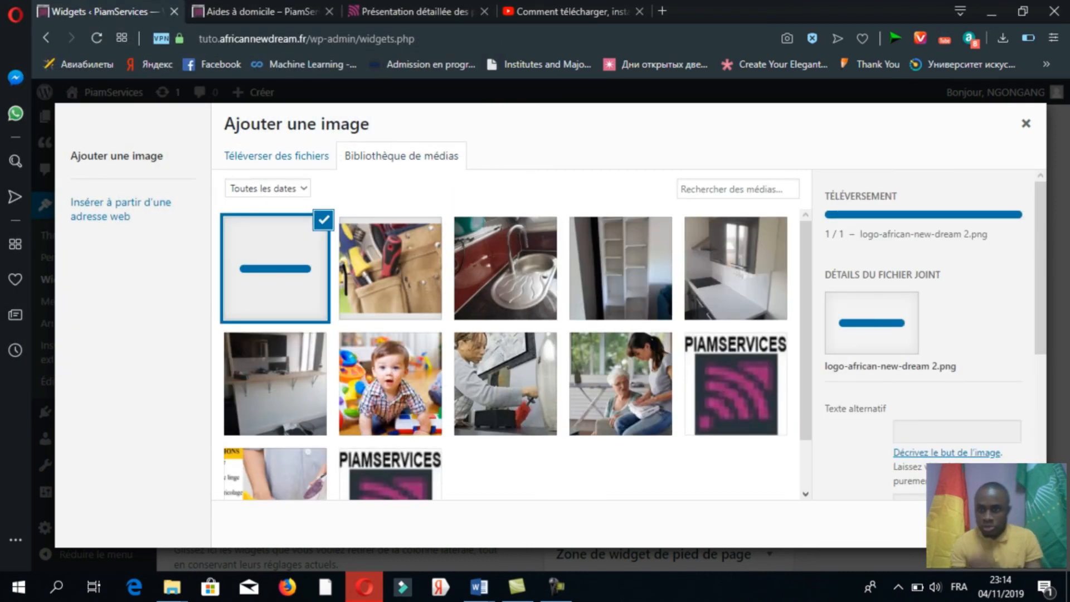
click(988, 524)
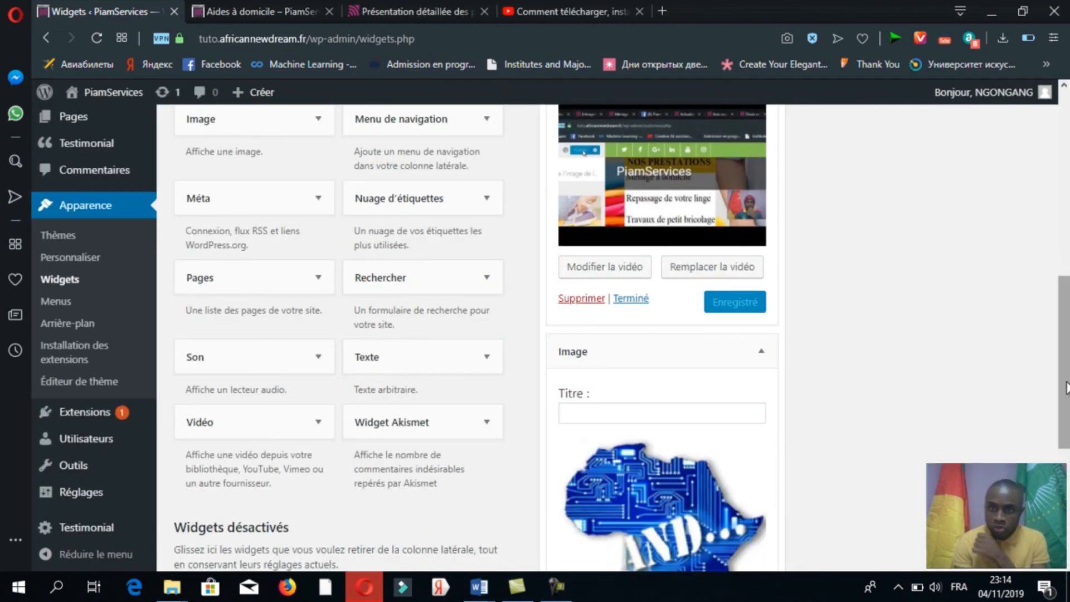
Open africannewdream.fr in a new browser tab and copy its address for the image link.
scroll(1066, 388, down, 6)
click(650, 409)
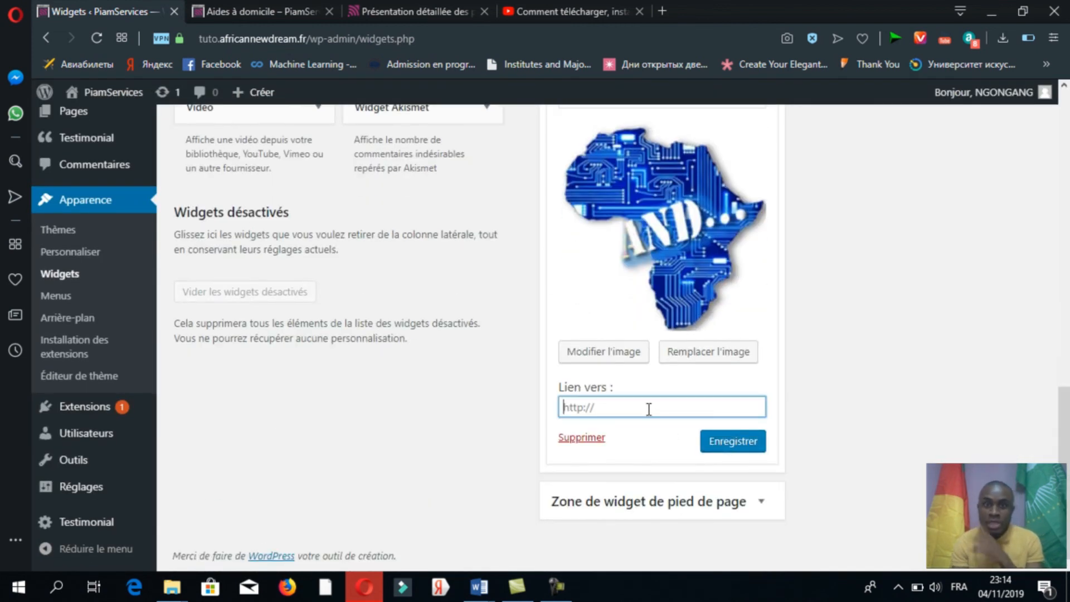
click(670, 16)
text(africannewdream.fr)
key(Right)
key(ctrl+a)
key(ctrl+c)
key(Return)
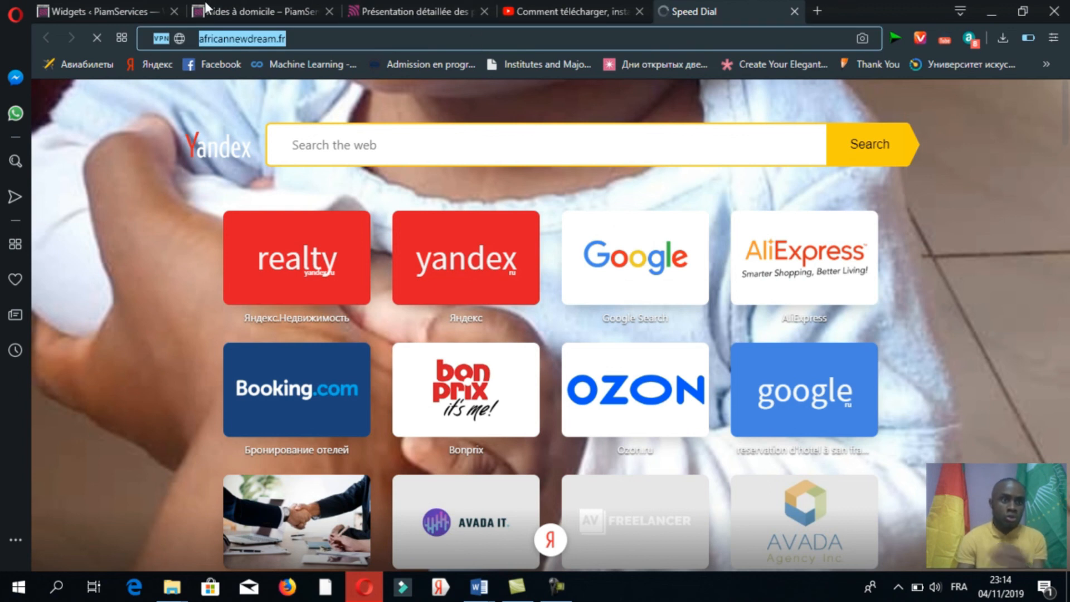
click(155, 13)
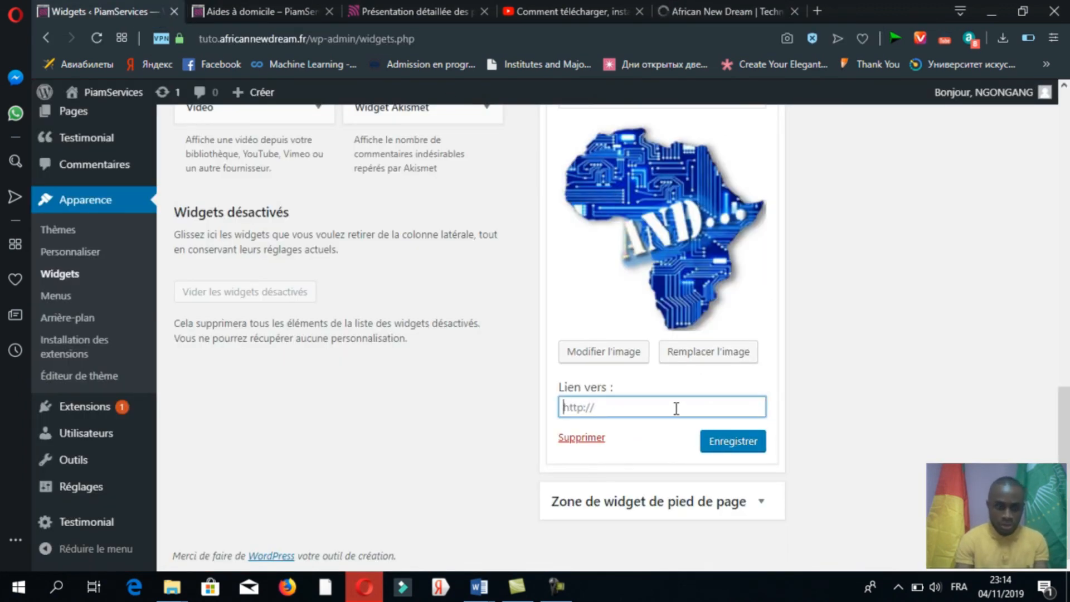
key(ctrl+v)
click(727, 445)
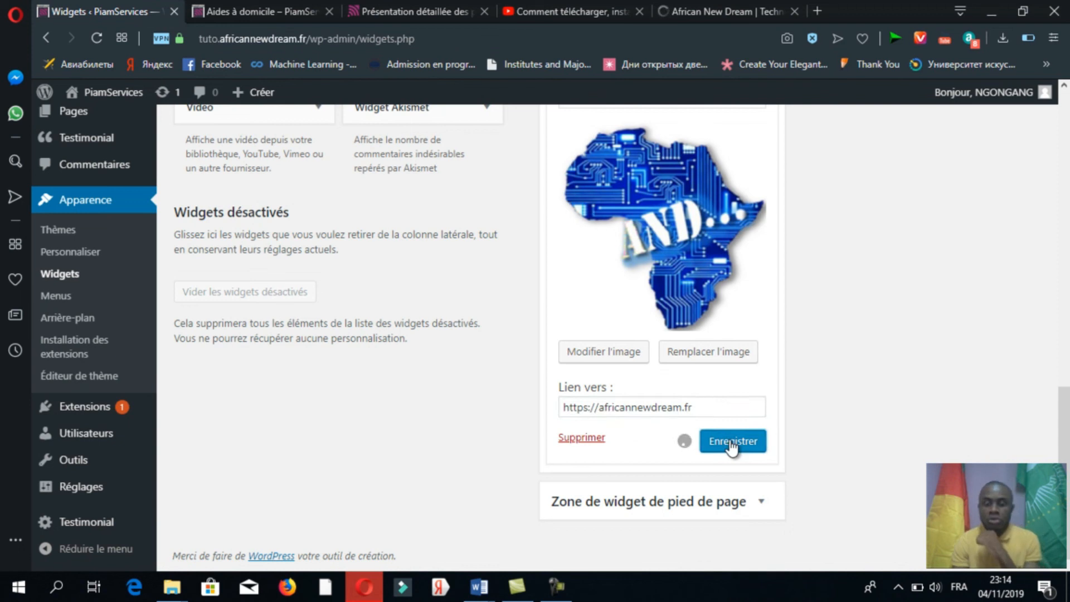
click(632, 438)
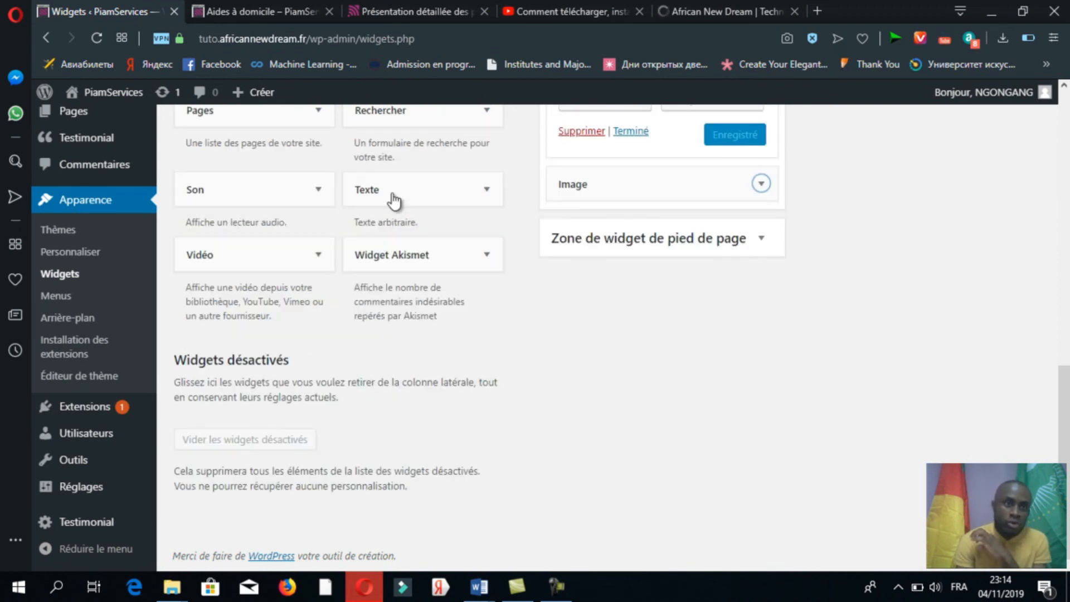
Reload the published Aides à domicile page and test the link on the sidebar logo image.
click(280, 9)
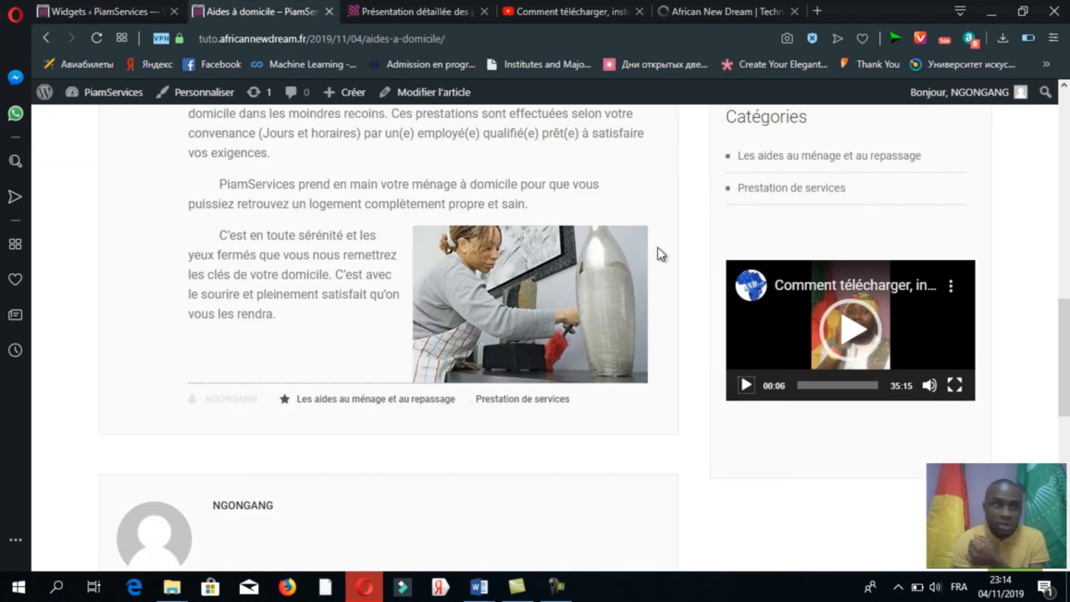
click(97, 37)
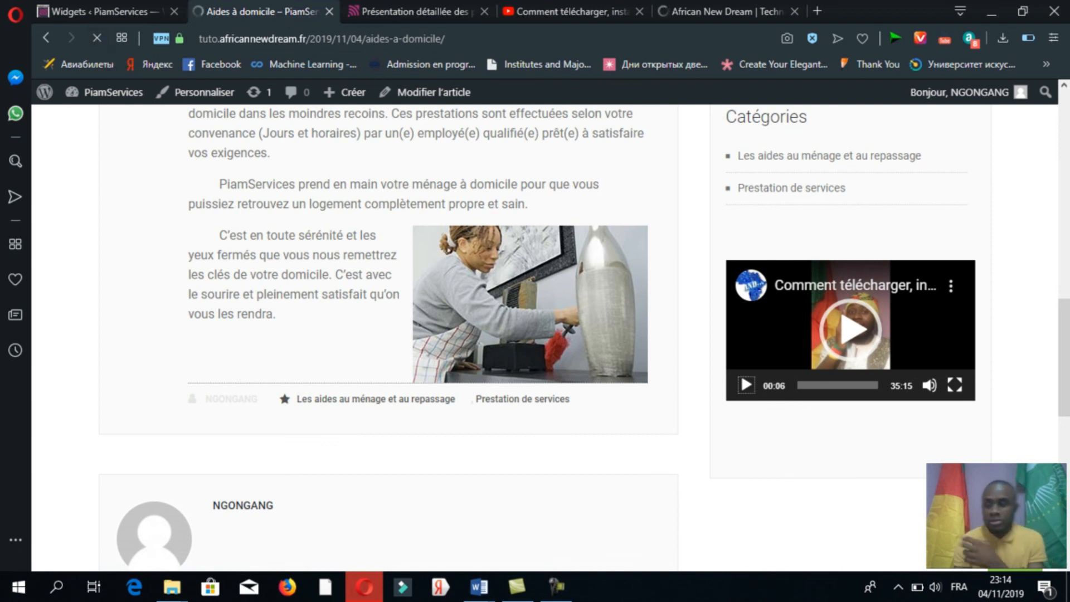
drag(1069, 346, 1066, 391)
click(885, 304)
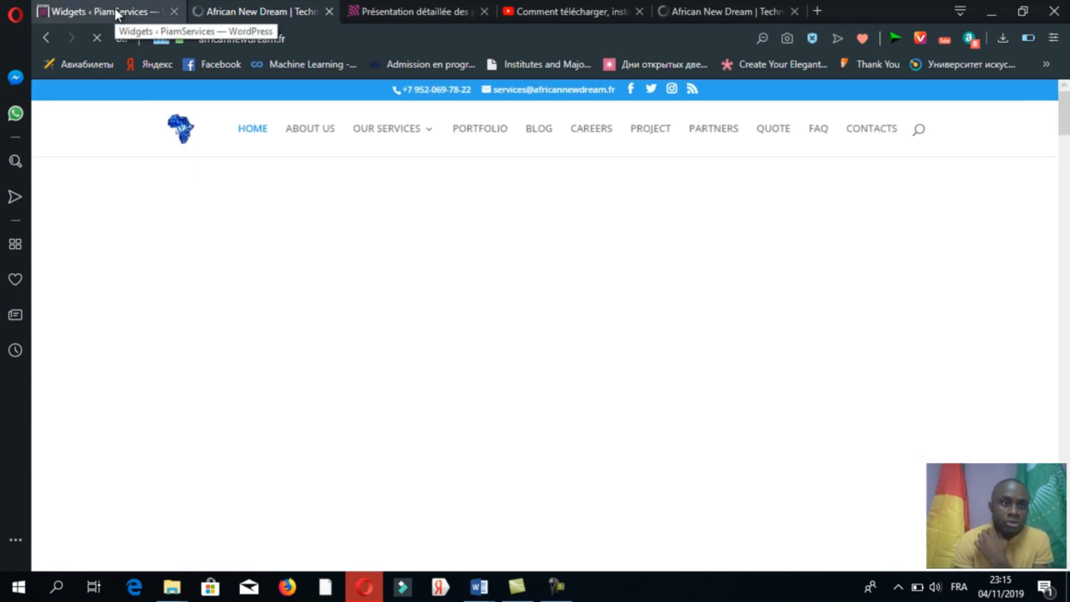
click(114, 8)
drag(1068, 414, 1068, 368)
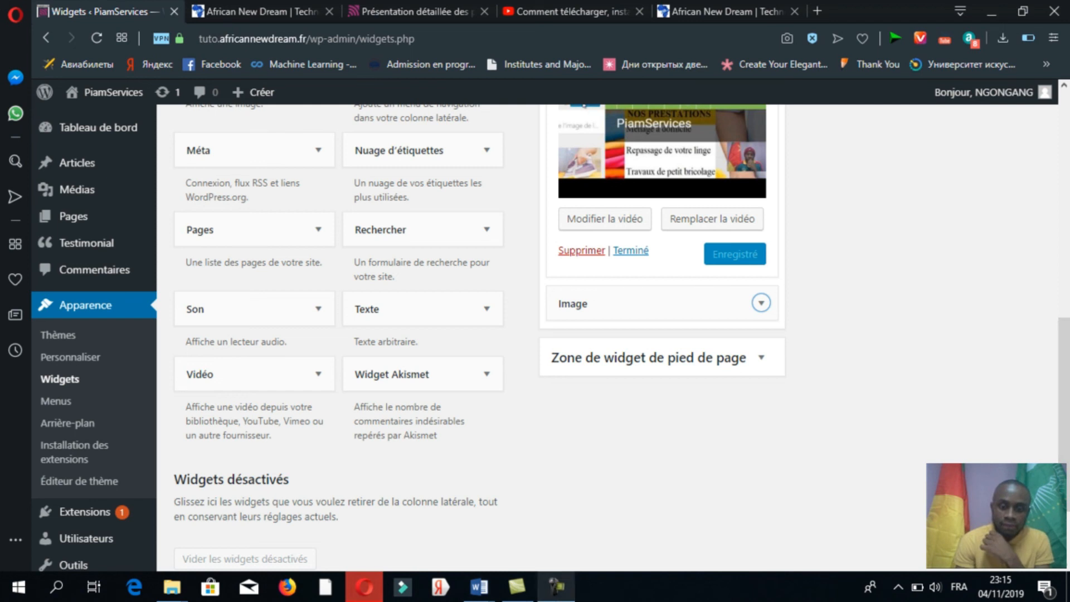
click(556, 587)
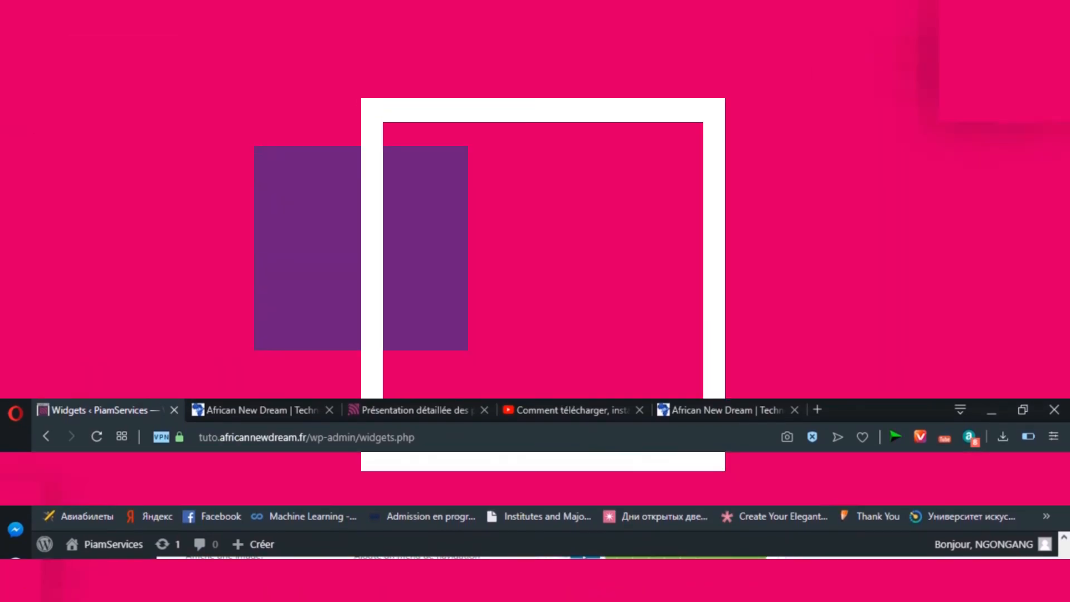